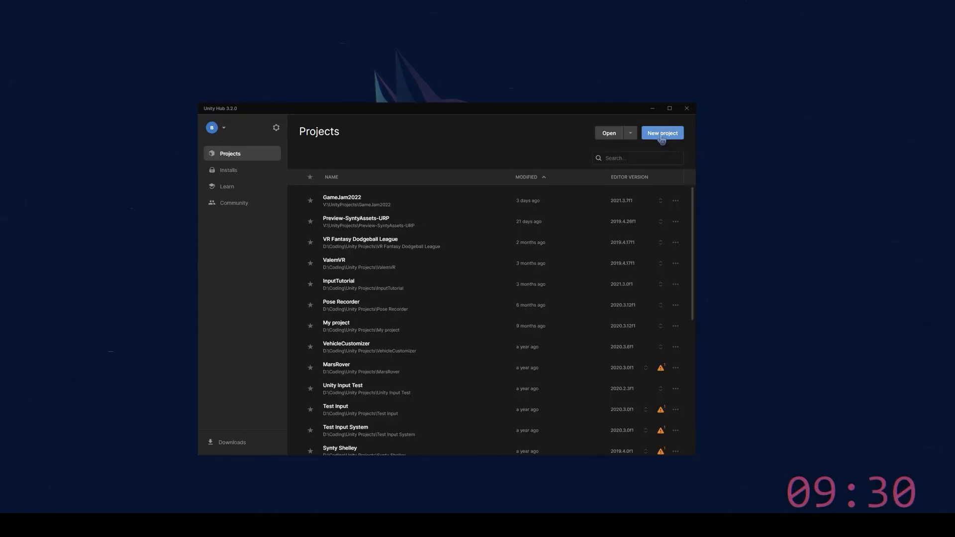
Download the VR core template and create a new project from it named UnityVRTest
{"action": "left_click", "coordinate": [662, 133]}
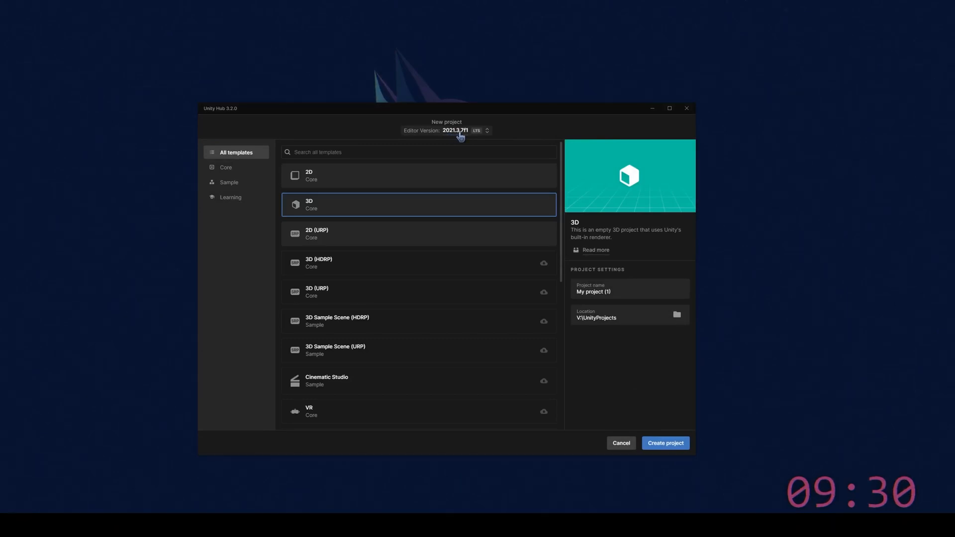
{"action": "scroll", "coordinate": [422, 277], "scroll_direction": "down", "scroll_amount": 3}
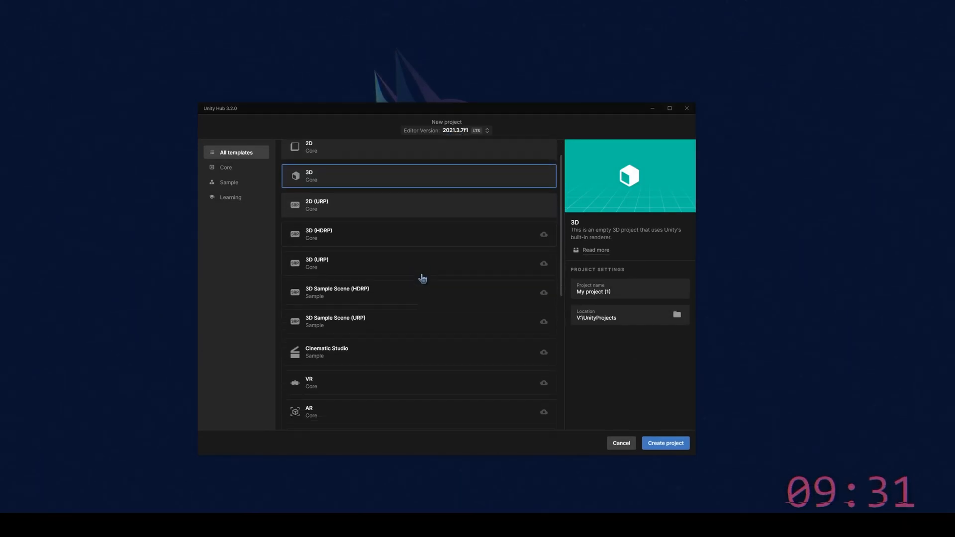
{"action": "left_click", "coordinate": [376, 342]}
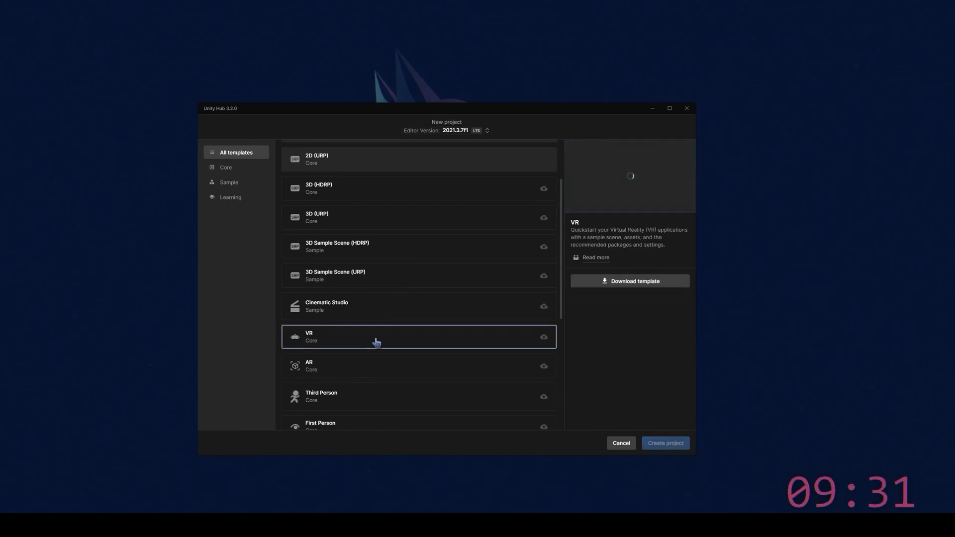
{"action": "left_click", "coordinate": [628, 282]}
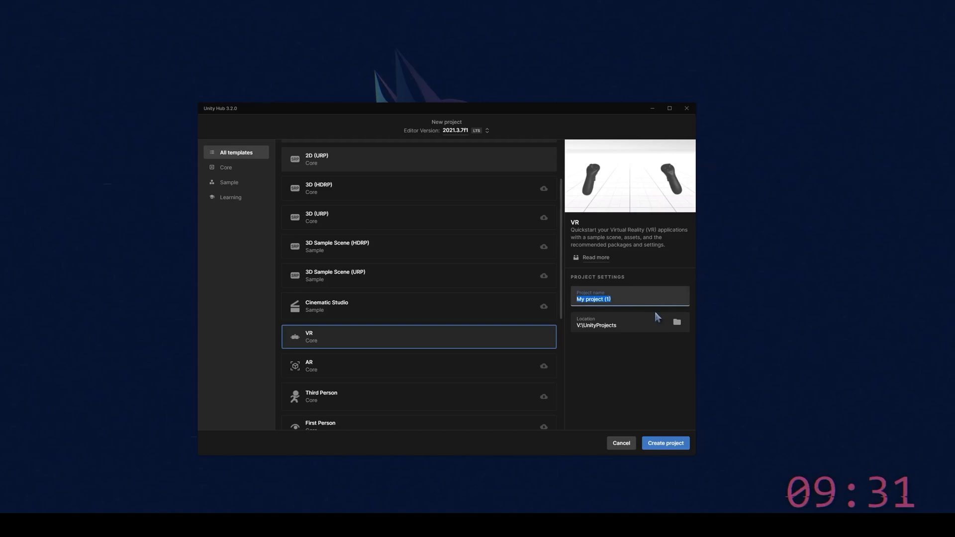
{"action": "type", "text": "UnityVRTest"}
{"action": "left_click", "coordinate": [665, 443]}
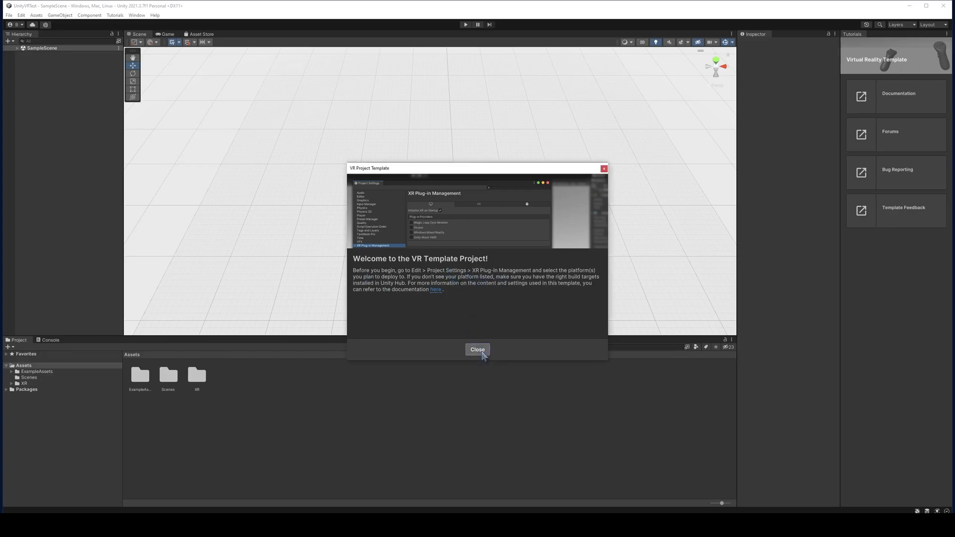
Dismiss the VR template welcome message and open the XR Plug-in Management page of the project settings
{"action": "left_click", "coordinate": [477, 349]}
{"action": "left_click", "coordinate": [20, 15]}
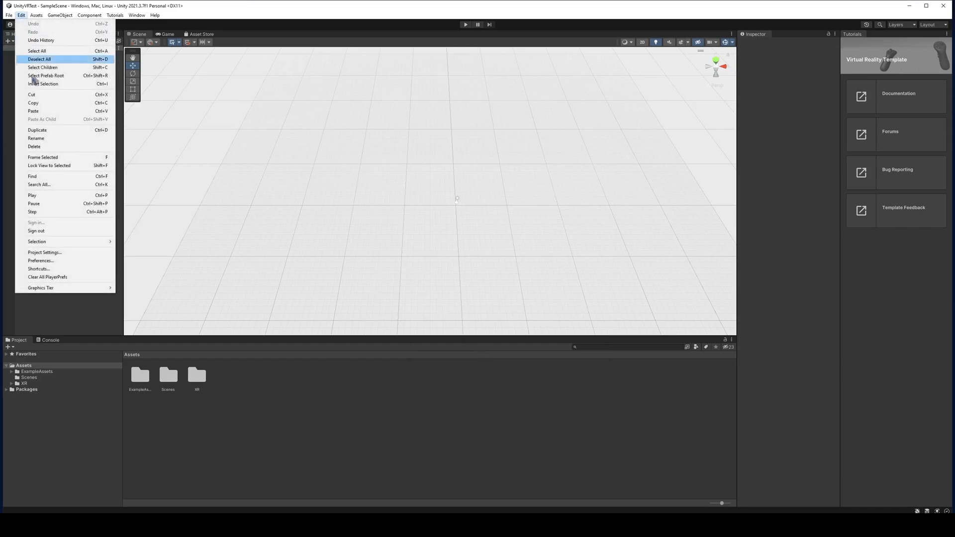
{"action": "left_click", "coordinate": [65, 253]}
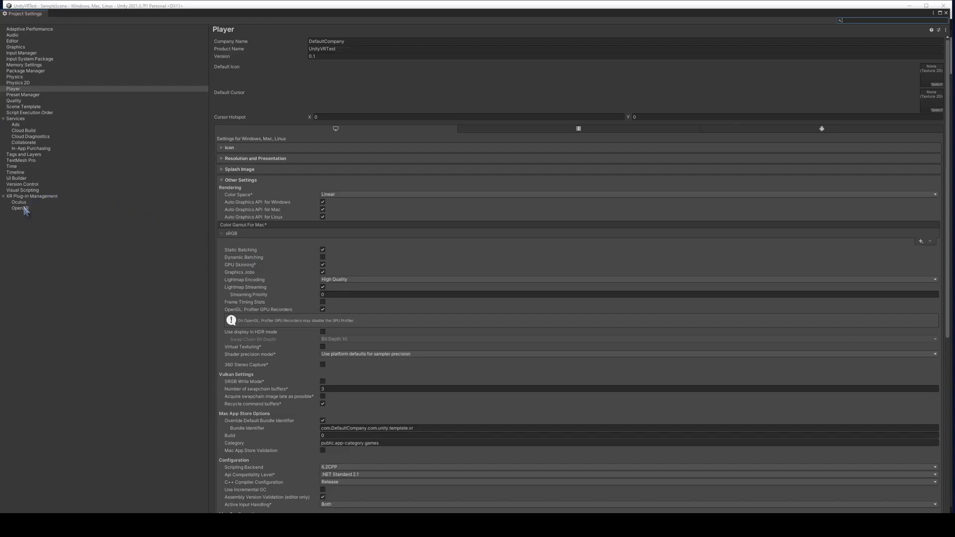
{"action": "left_click", "coordinate": [31, 196]}
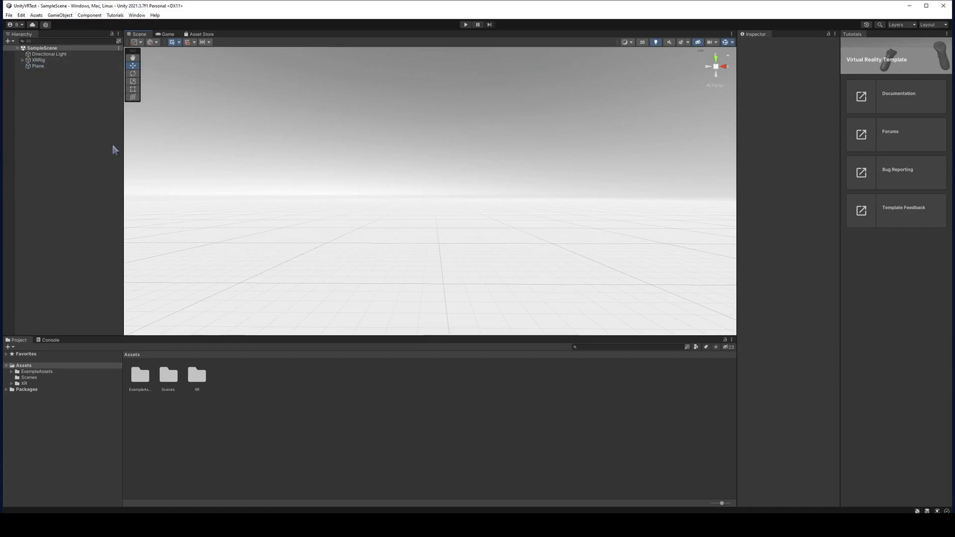
Inspect the XRRig's camera offset and controller children, and delete the whole XRRig from SampleScene
{"action": "left_click", "coordinate": [22, 59]}
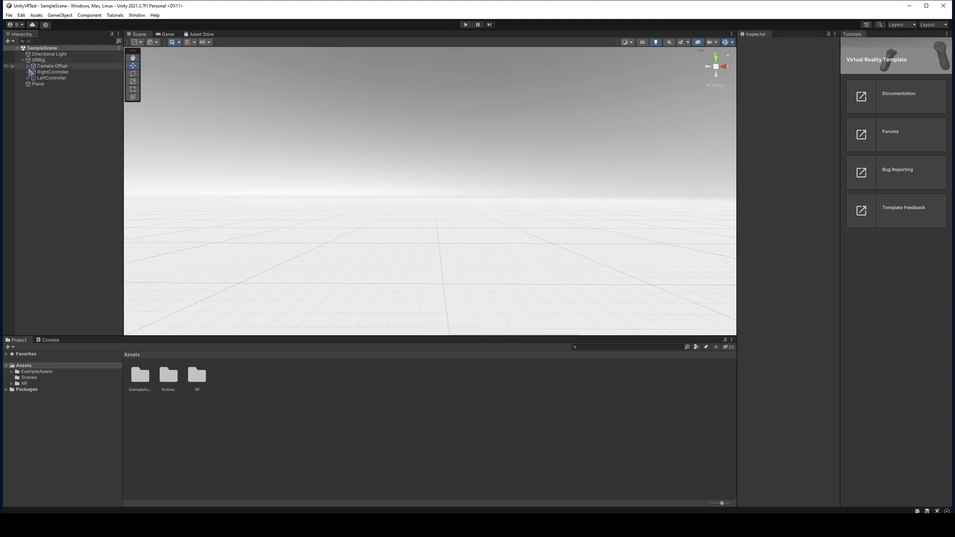
{"action": "left_click", "coordinate": [28, 66]}
{"action": "left_click", "coordinate": [27, 78]}
{"action": "left_click", "coordinate": [60, 84]}
{"action": "left_click", "coordinate": [28, 90]}
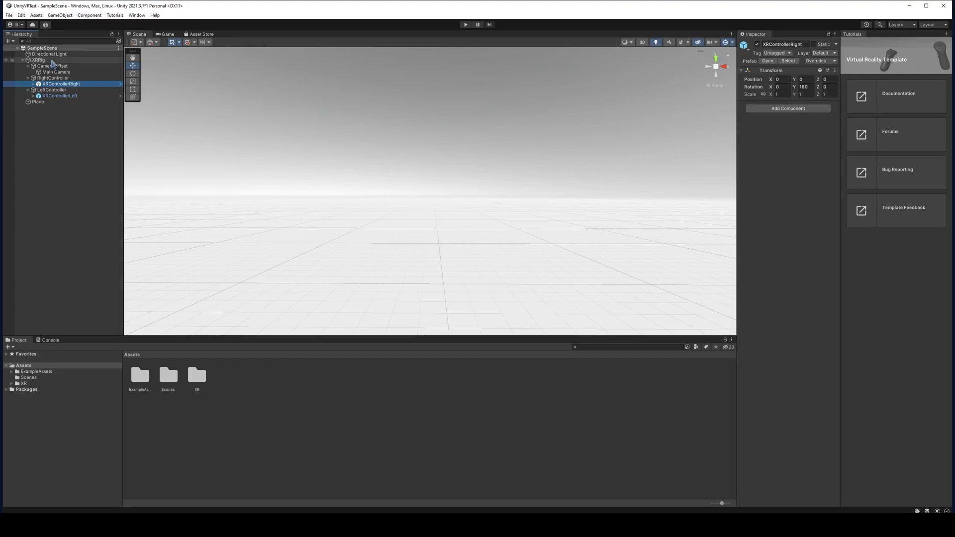
{"action": "left_click", "coordinate": [39, 59]}
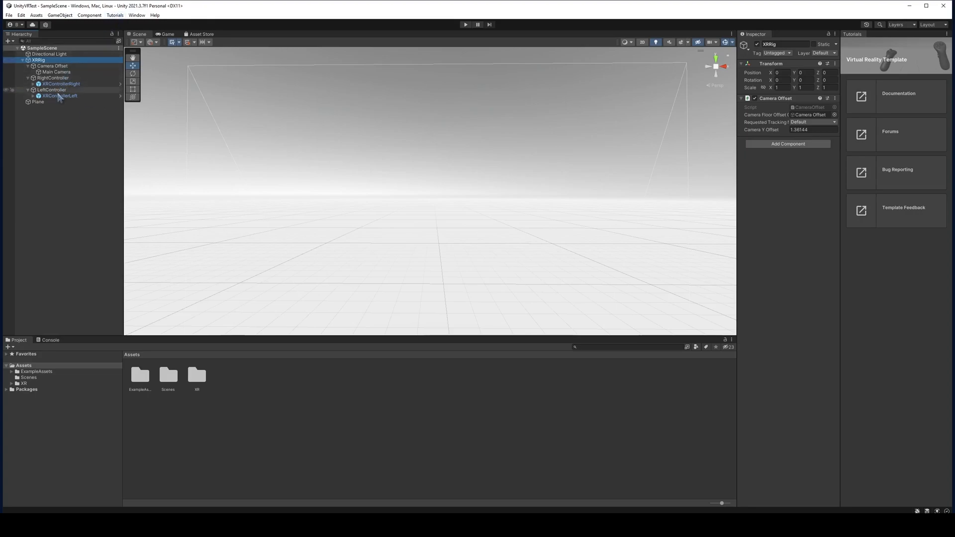
{"action": "key", "text": "Delete"}
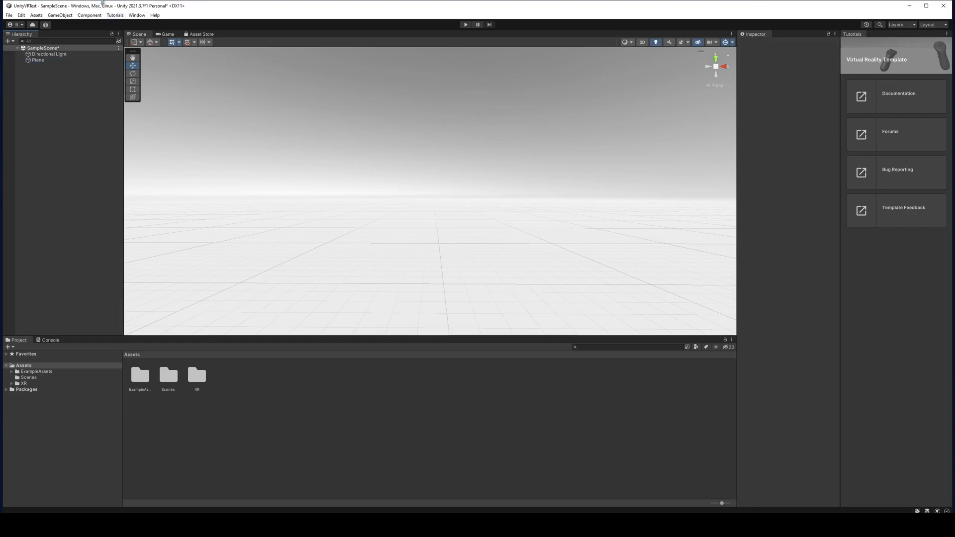
Open the Package Manager, list the Unity Registry packages, and look through them to the XR entries
{"action": "left_click", "coordinate": [137, 16]}
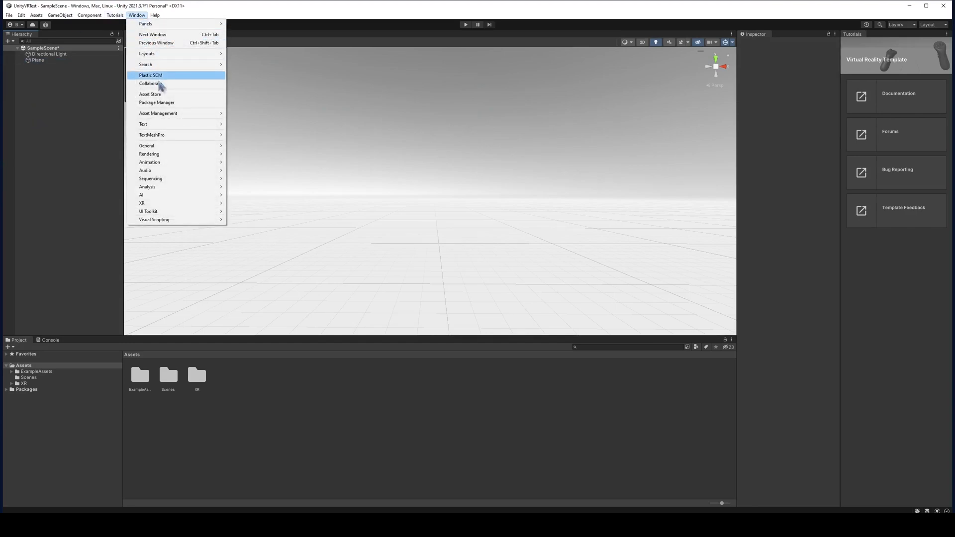
{"action": "left_click", "coordinate": [159, 103]}
{"action": "left_click", "coordinate": [53, 24]}
{"action": "left_click", "coordinate": [57, 33]}
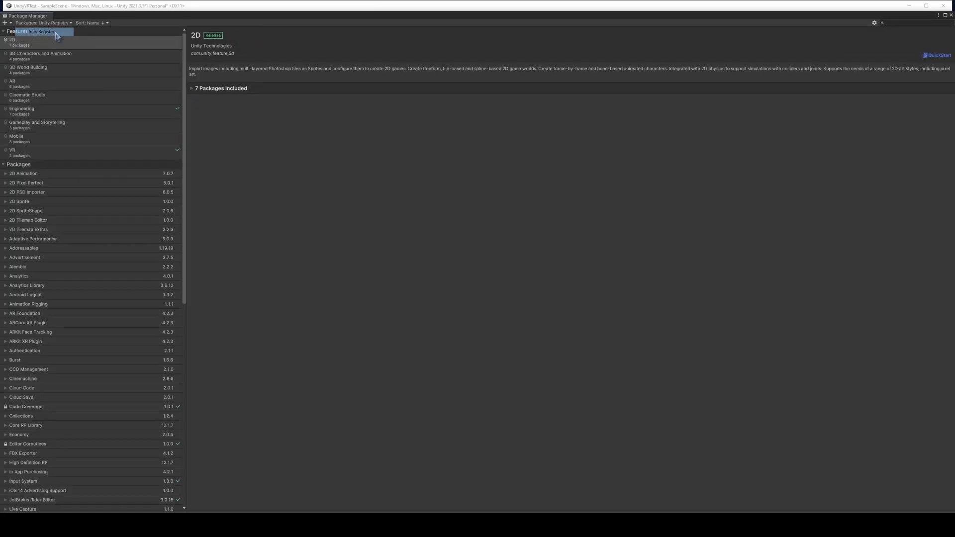
{"action": "scroll", "coordinate": [126, 311], "scroll_direction": "down", "scroll_amount": 10}
{"action": "scroll", "coordinate": [149, 331], "scroll_direction": "down", "scroll_amount": 4}
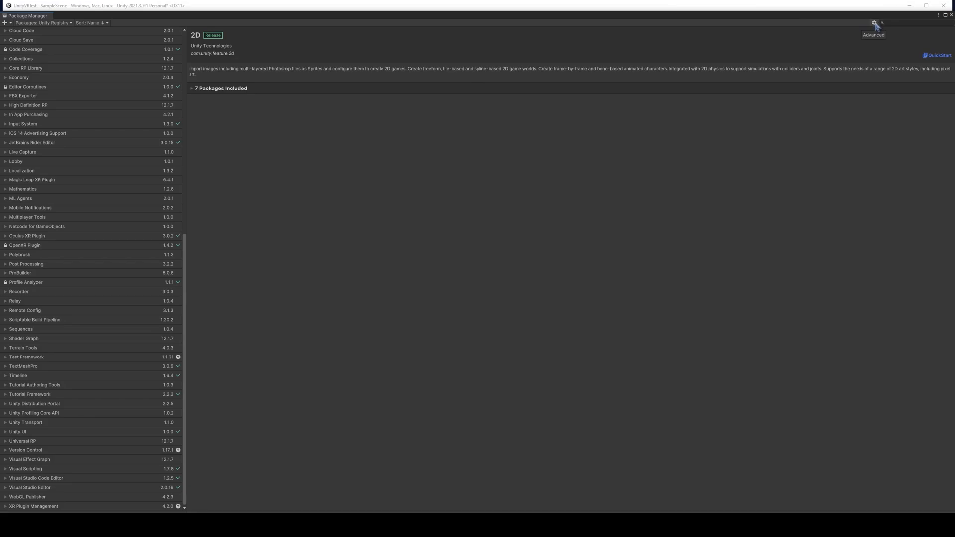
Enable pre-release packages in the advanced Package Manager settings and accept the notice
{"action": "left_click", "coordinate": [876, 23]}
{"action": "left_click", "coordinate": [891, 32]}
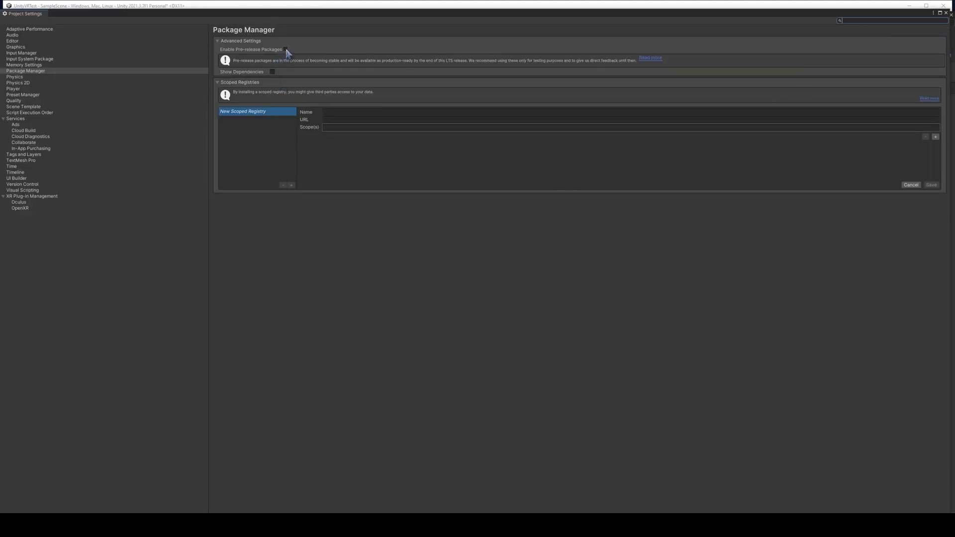
{"action": "left_click", "coordinate": [286, 50]}
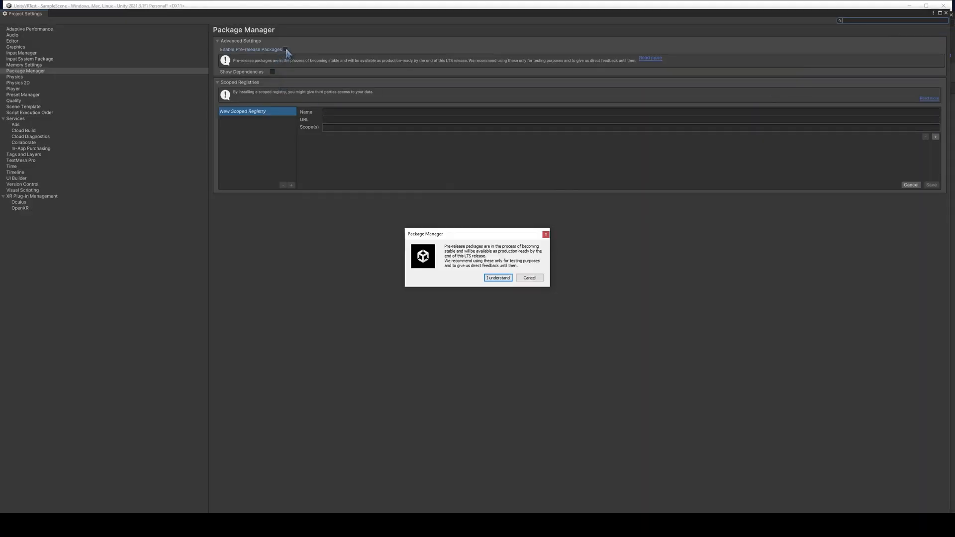
{"action": "left_click", "coordinate": [498, 278]}
Check the VR feature set and the Unity Registry package list for the XR Interaction Toolkit
{"action": "scroll", "coordinate": [97, 381], "scroll_direction": "up", "scroll_amount": 5}
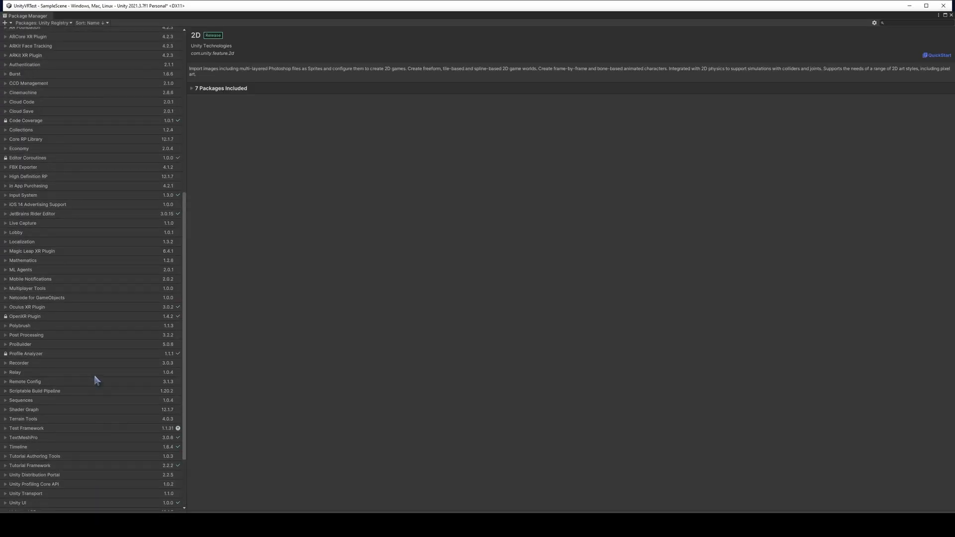
{"action": "scroll", "coordinate": [99, 381], "scroll_direction": "up", "scroll_amount": 3}
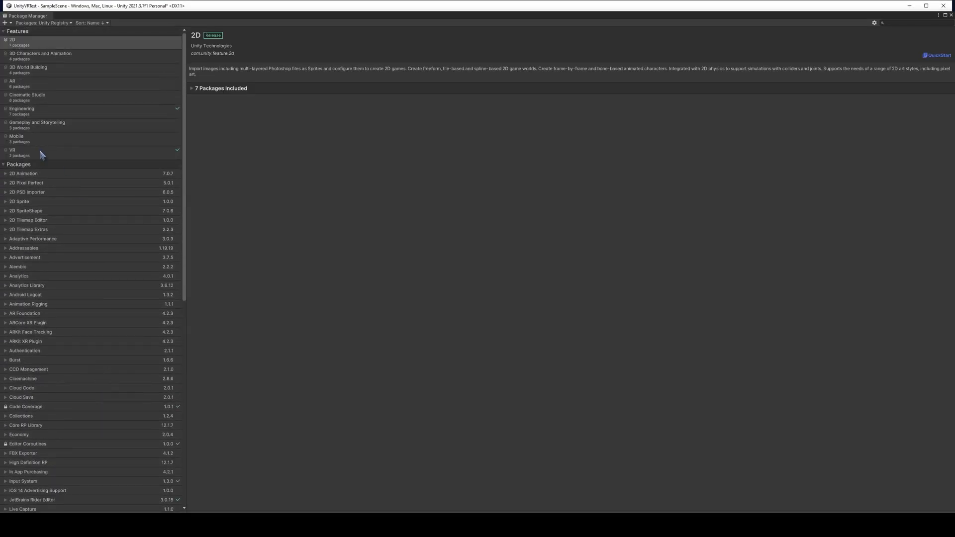
{"action": "left_click", "coordinate": [40, 157]}
{"action": "scroll", "coordinate": [107, 344], "scroll_direction": "down", "scroll_amount": 10}
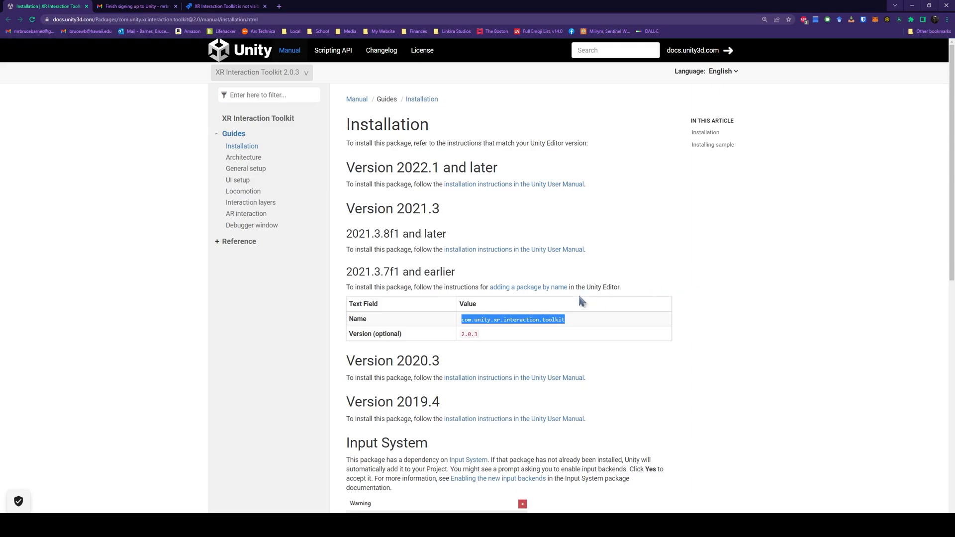
In the browser, review the bug report about the XR Interaction Toolkit's visibility and return to its installation documentation
{"action": "left_click", "coordinate": [222, 6]}
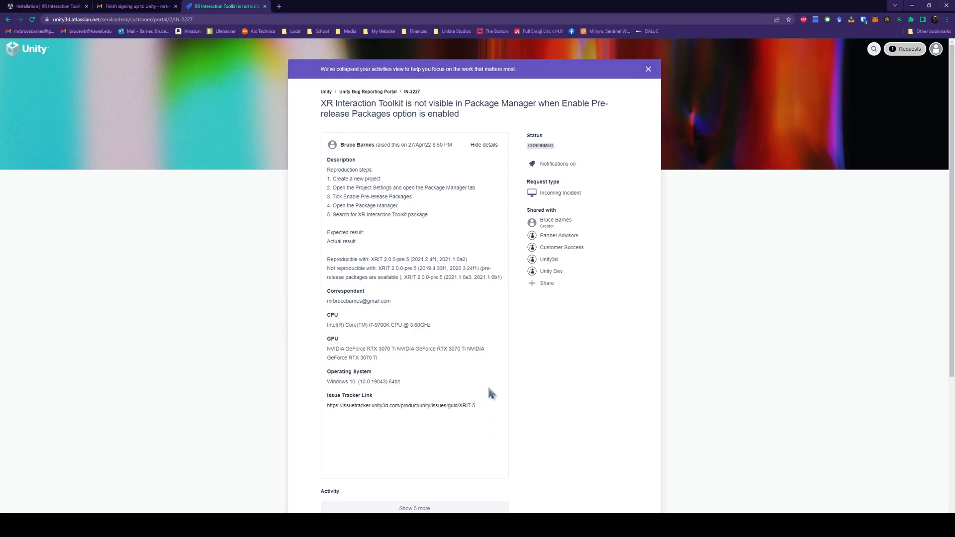
{"action": "mouse_move", "coordinate": [114, 9]}
{"action": "left_click", "coordinate": [50, 6]}
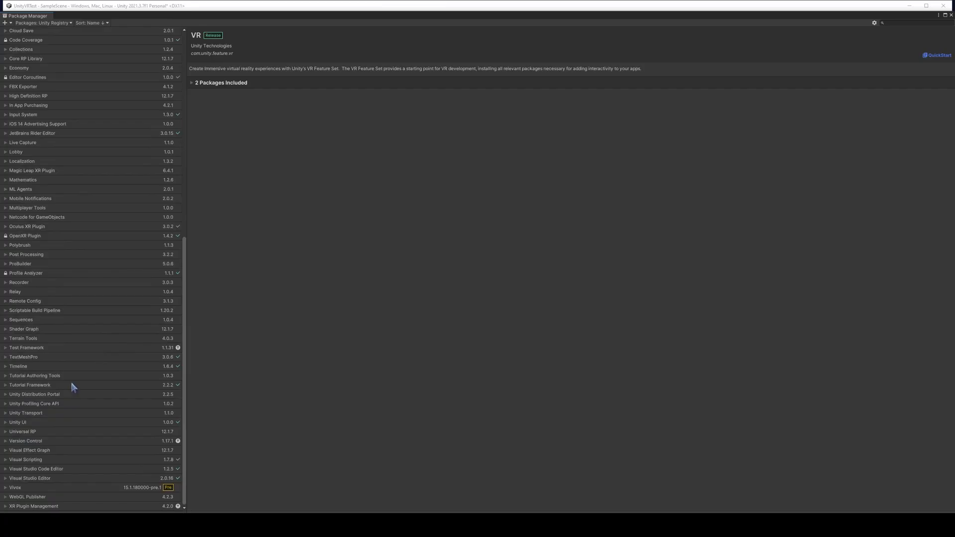
{"action": "scroll", "coordinate": [124, 335], "scroll_direction": "up", "scroll_amount": 10}
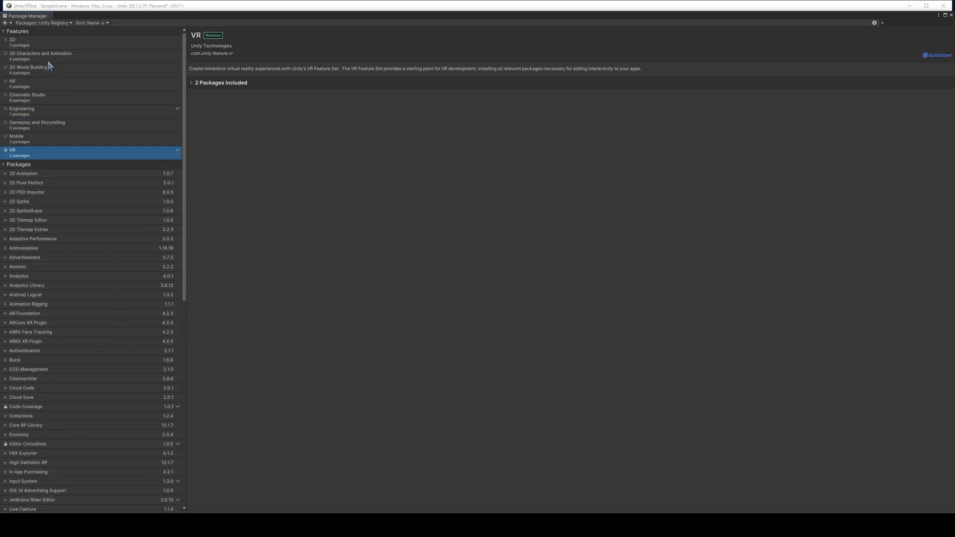
{"action": "left_click", "coordinate": [7, 23]}
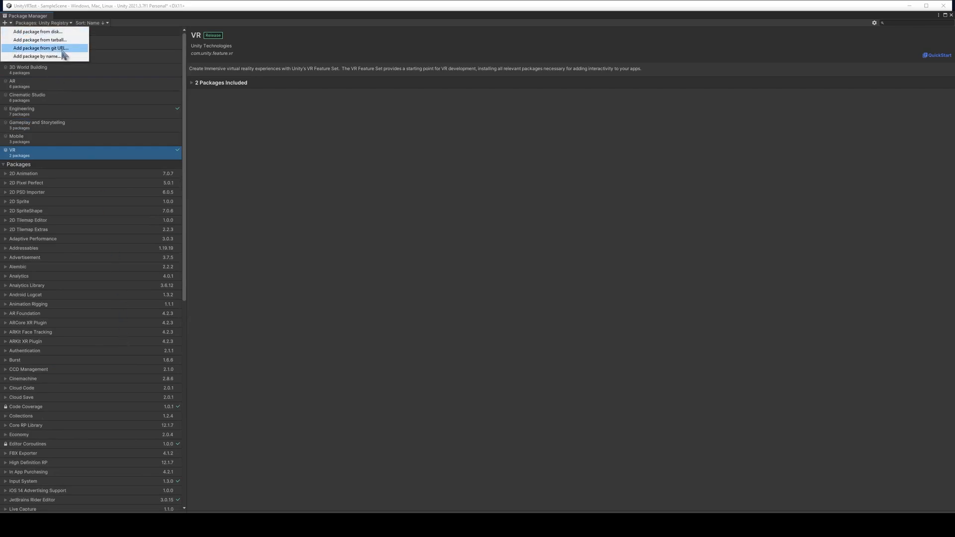
{"action": "left_click", "coordinate": [67, 59]}
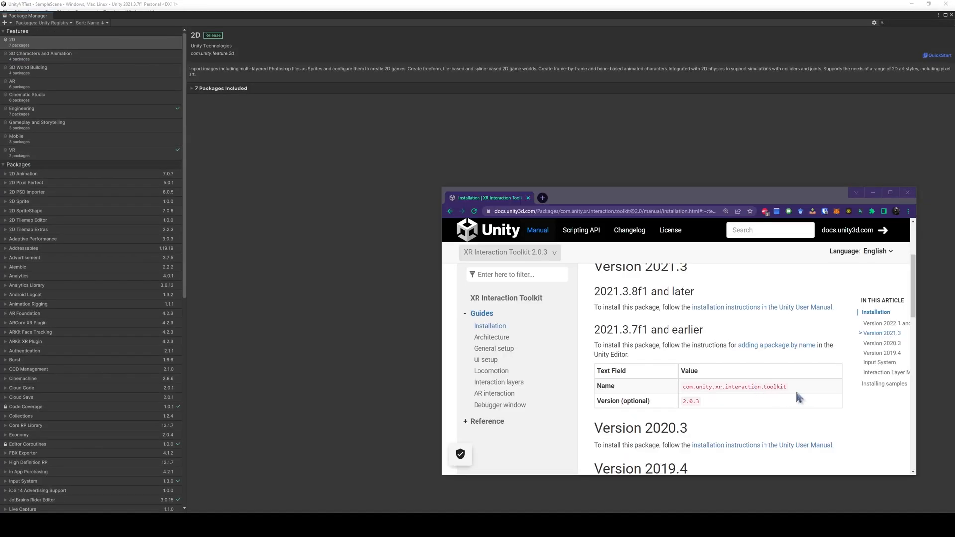
Copy the package name com.unity.xr.interaction.toolkit from the installation documentation and add that package by name with version 2.0.3
{"action": "left_click_drag", "start_coordinate": [790, 387], "coordinate": [682, 387]}
{"action": "key", "text": "ctrl+c"}
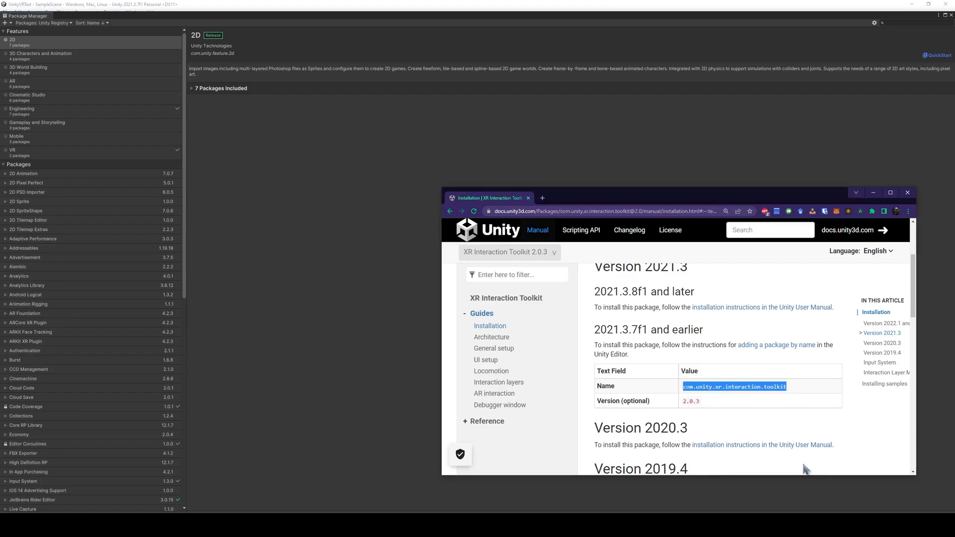
{"action": "left_click", "coordinate": [10, 24]}
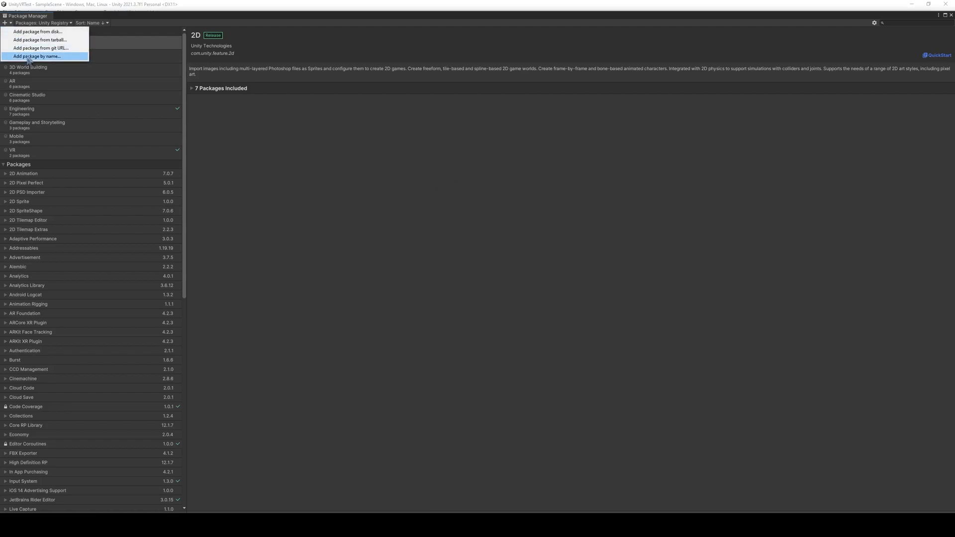
{"action": "left_click", "coordinate": [32, 57]}
{"action": "key", "text": "ctrl+v"}
{"action": "left_click", "coordinate": [46, 48]}
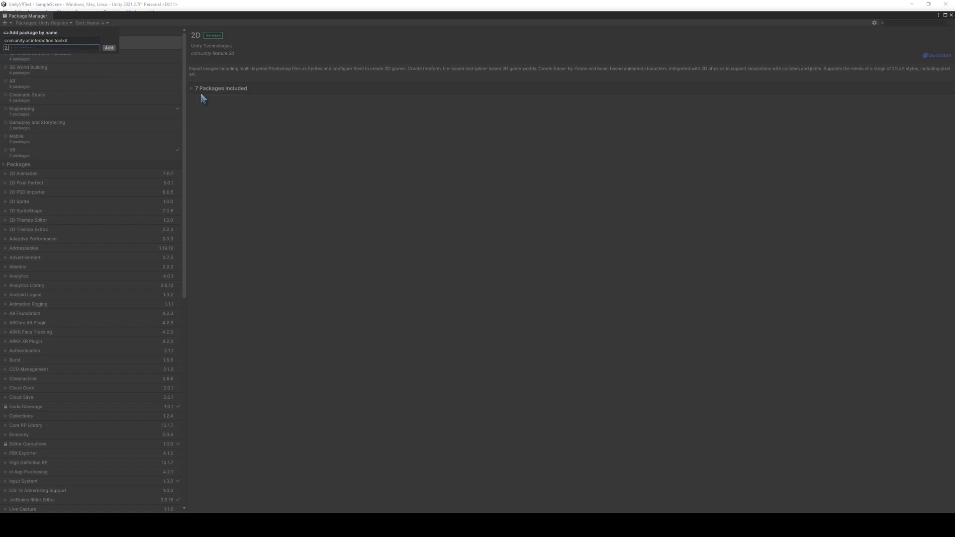
{"action": "left_click", "coordinate": [108, 48]}
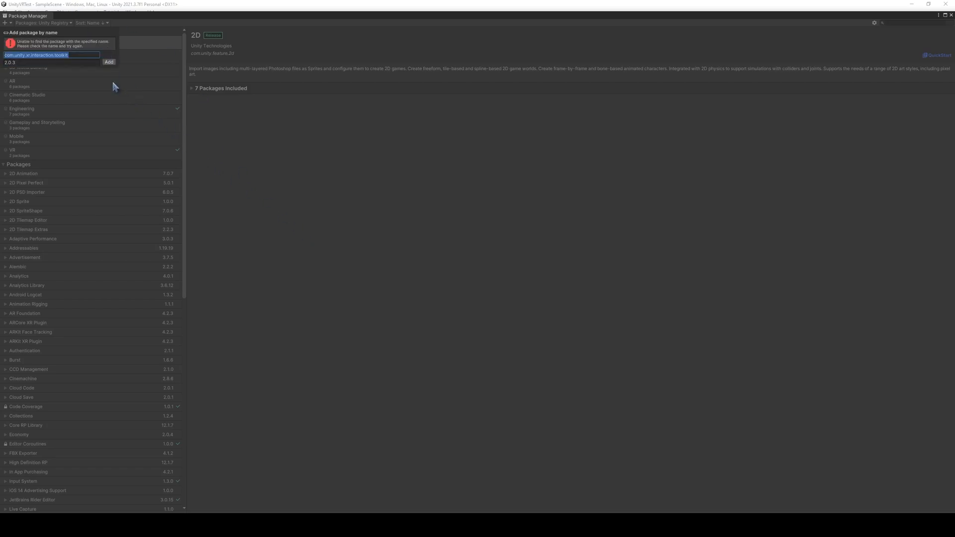
{"action": "left_click", "coordinate": [84, 59]}
{"action": "left_click", "coordinate": [109, 62]}
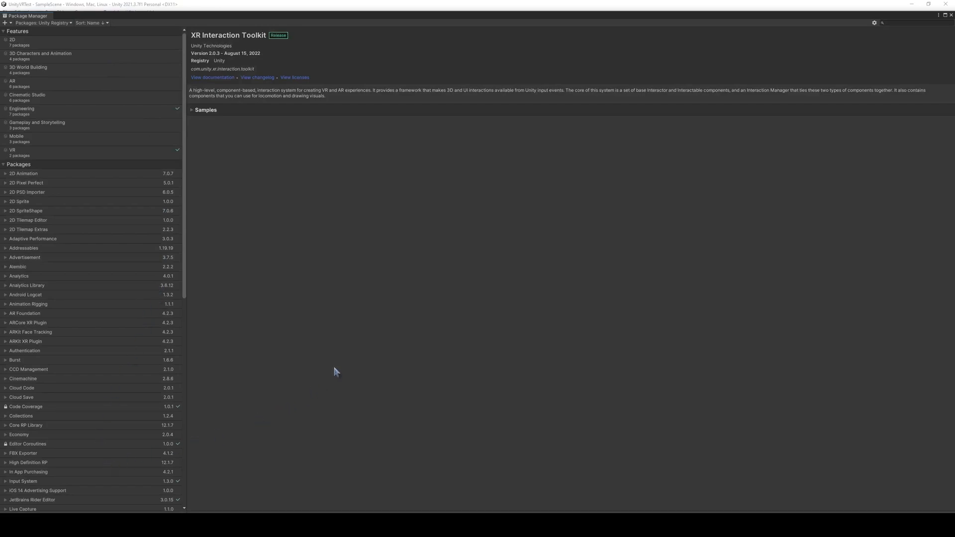
Locate the XR Interaction Toolkit in the package list and expand its samples
{"action": "scroll", "coordinate": [135, 379], "scroll_direction": "down", "scroll_amount": 1}
{"action": "scroll", "coordinate": [139, 385], "scroll_direction": "down", "scroll_amount": 5}
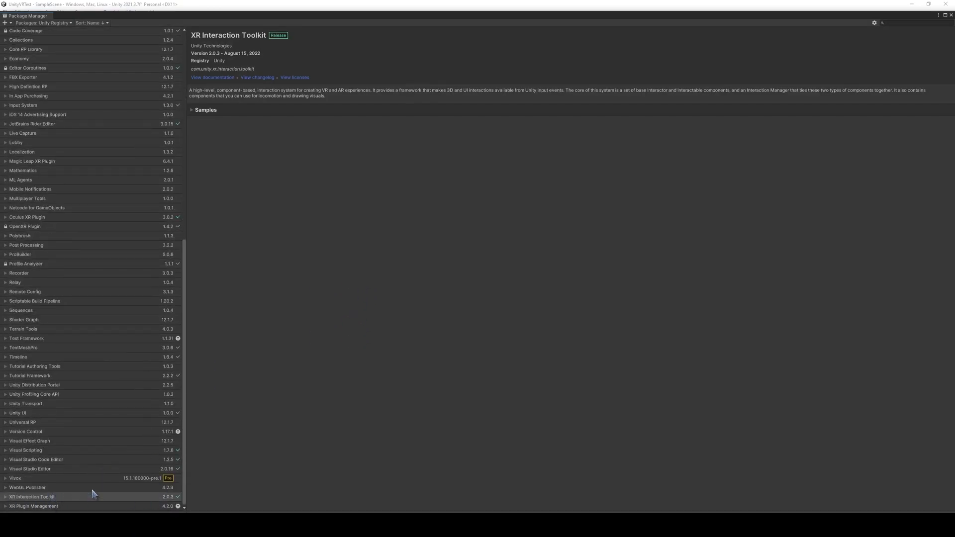
{"action": "left_click", "coordinate": [192, 111]}
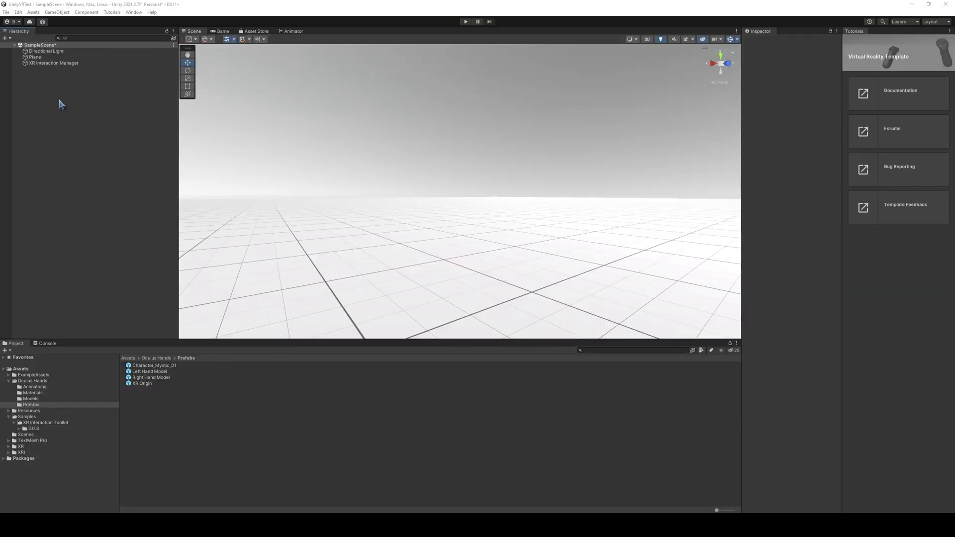
Add an action-based XR Origin to SampleScene
{"action": "right_click", "coordinate": [59, 102]}
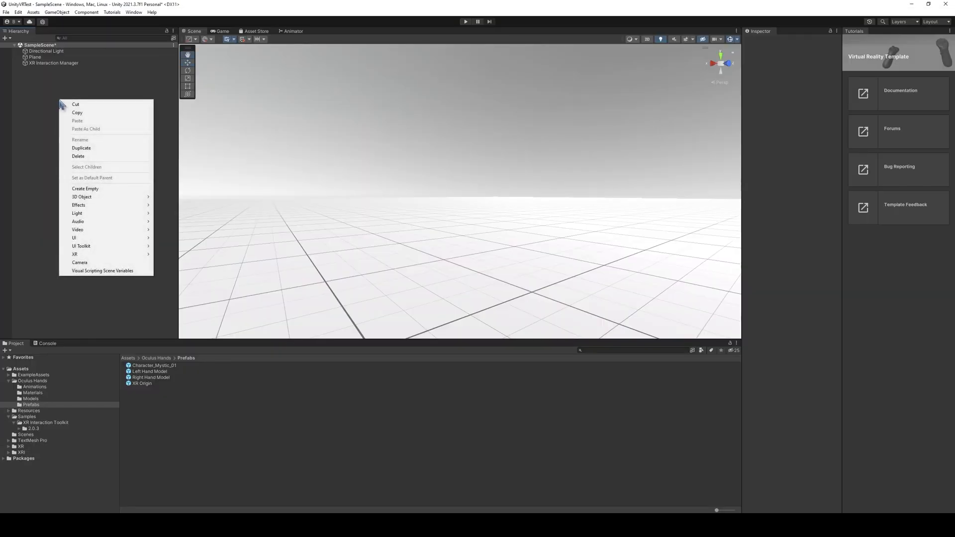
{"action": "mouse_move", "coordinate": [115, 259]}
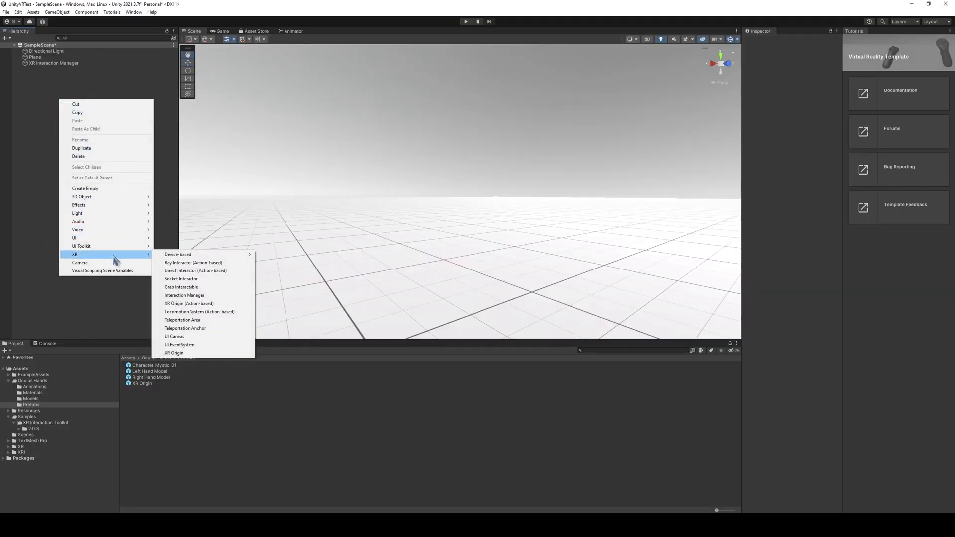
{"action": "left_click", "coordinate": [197, 304]}
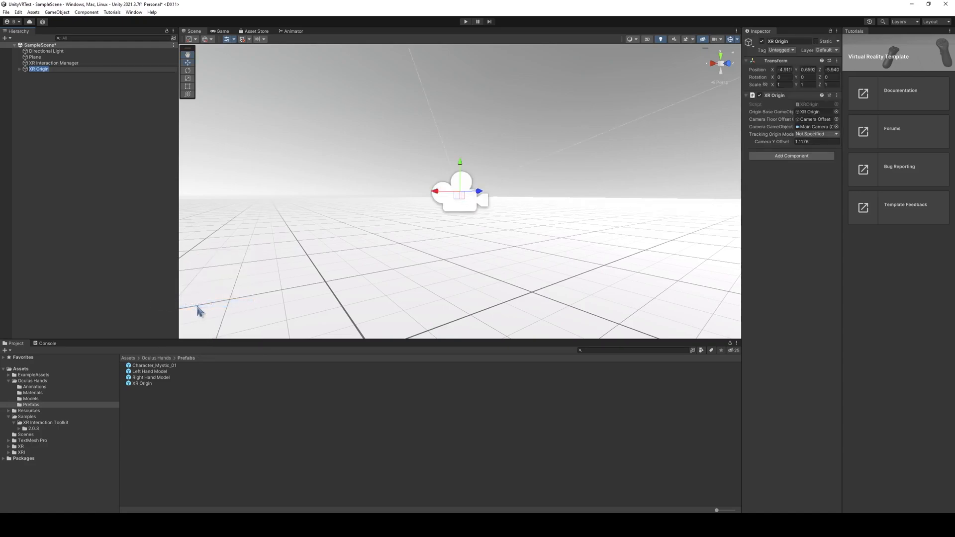
Reset the Transform component of the XR Origin
{"action": "right_click", "coordinate": [781, 64]}
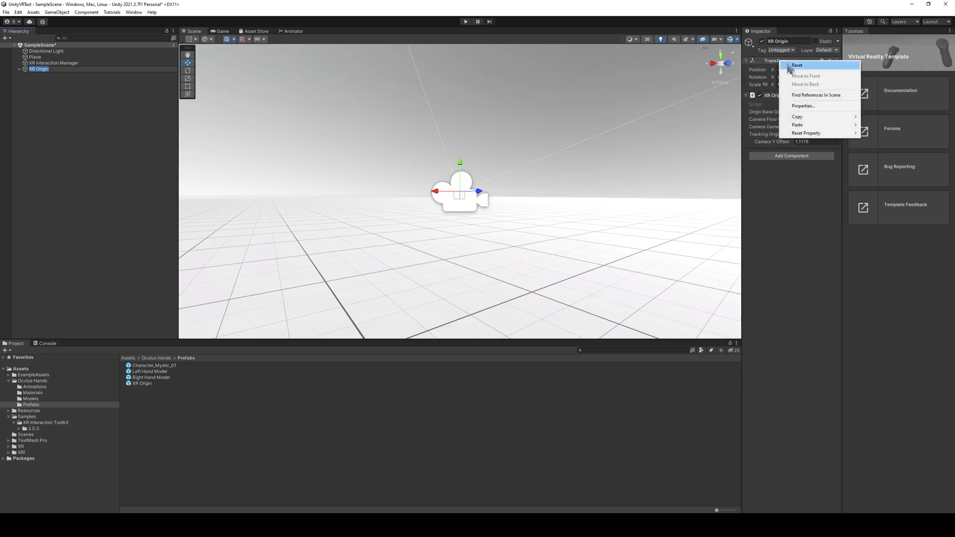
{"action": "left_click", "coordinate": [790, 67]}
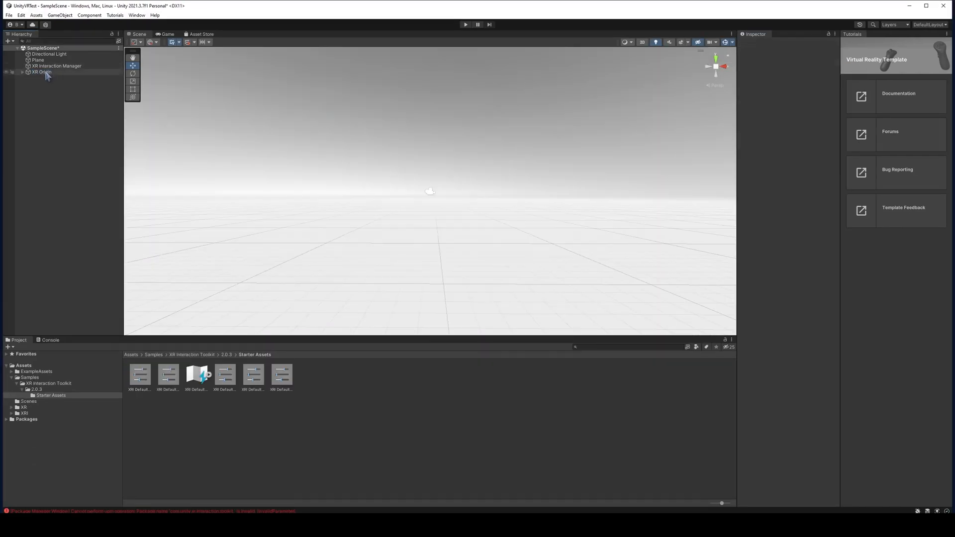
Widen the Inspector for the XR Origin and expand its hierarchy down to the camera and hand controllers
{"action": "left_click", "coordinate": [45, 73]}
{"action": "left_click", "coordinate": [53, 66]}
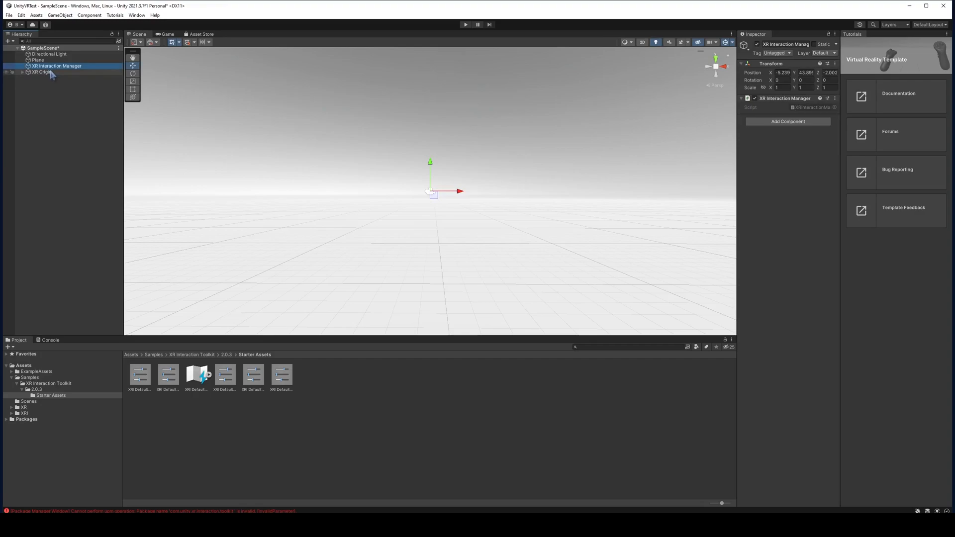
{"action": "left_click", "coordinate": [51, 72]}
{"action": "left_click_drag", "start_coordinate": [738, 197], "coordinate": [661, 196]}
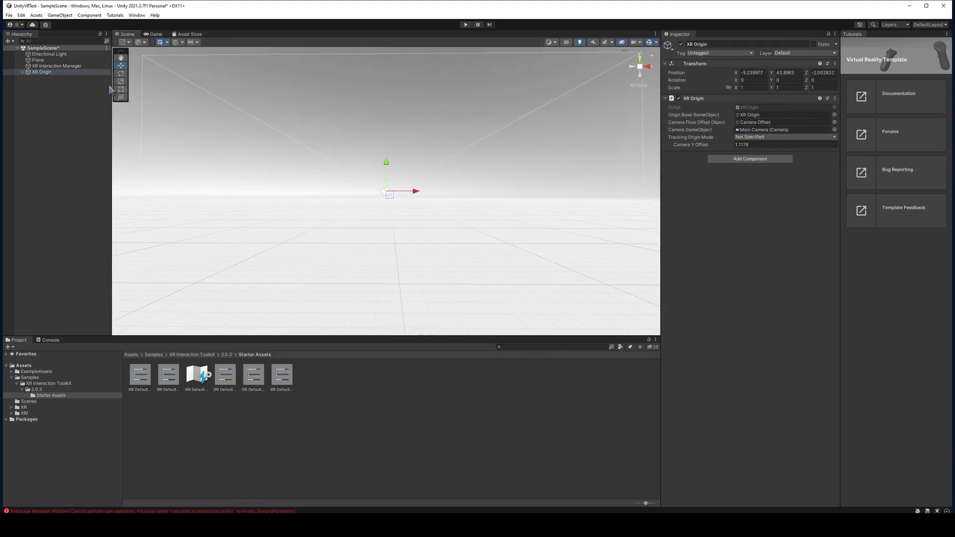
{"action": "left_click", "coordinate": [30, 72]}
{"action": "left_click", "coordinate": [23, 72]}
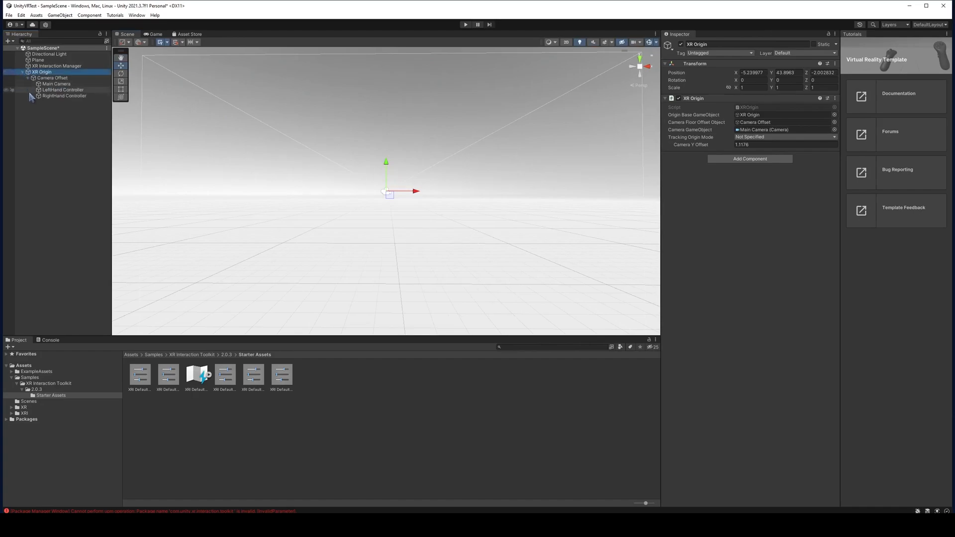
Examine the Camera Offset, Main Camera and hand controller objects, and check the XR Interaction Toolkit in the Package Manager
{"action": "left_click", "coordinate": [62, 78]}
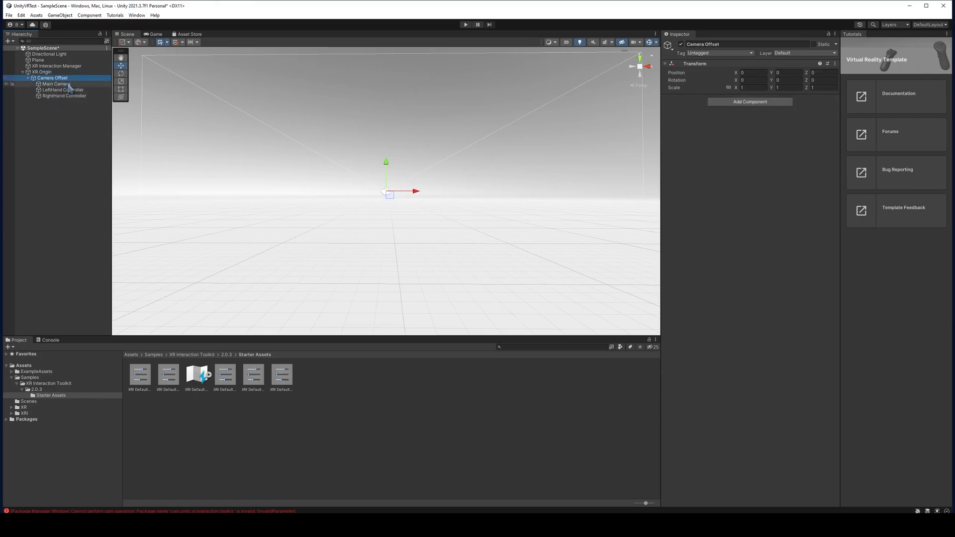
{"action": "left_click", "coordinate": [69, 85]}
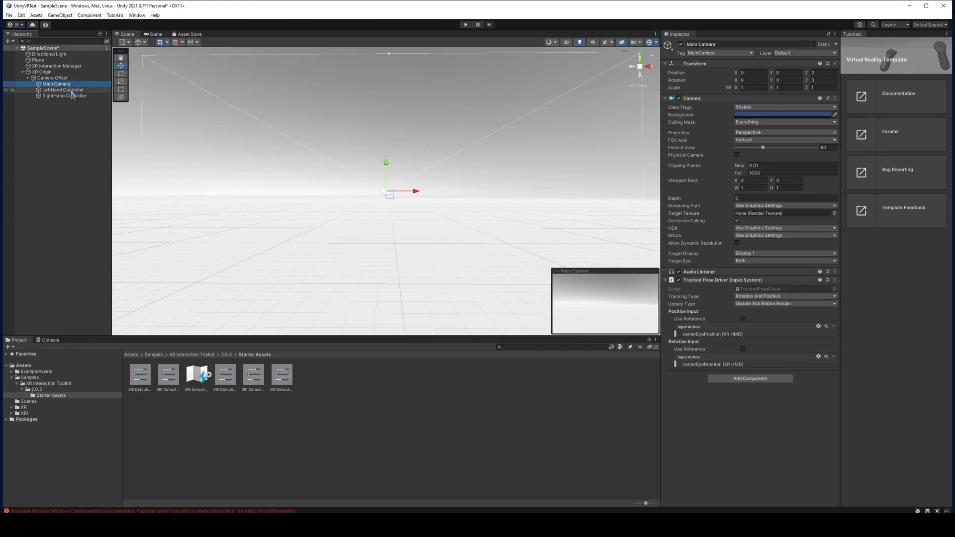
{"action": "left_click", "coordinate": [73, 91]}
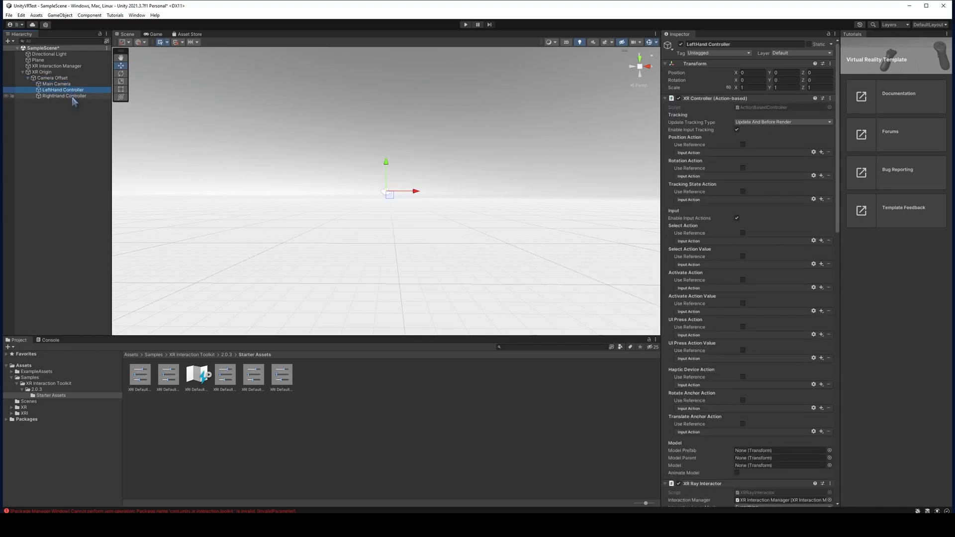
{"action": "left_click", "coordinate": [73, 98]}
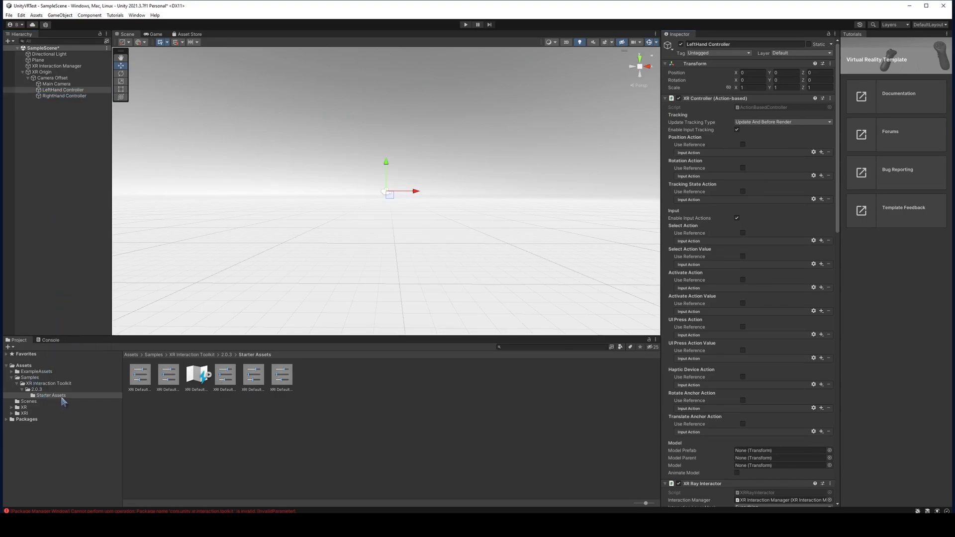
{"action": "left_click", "coordinate": [137, 15]}
{"action": "left_click", "coordinate": [167, 104]}
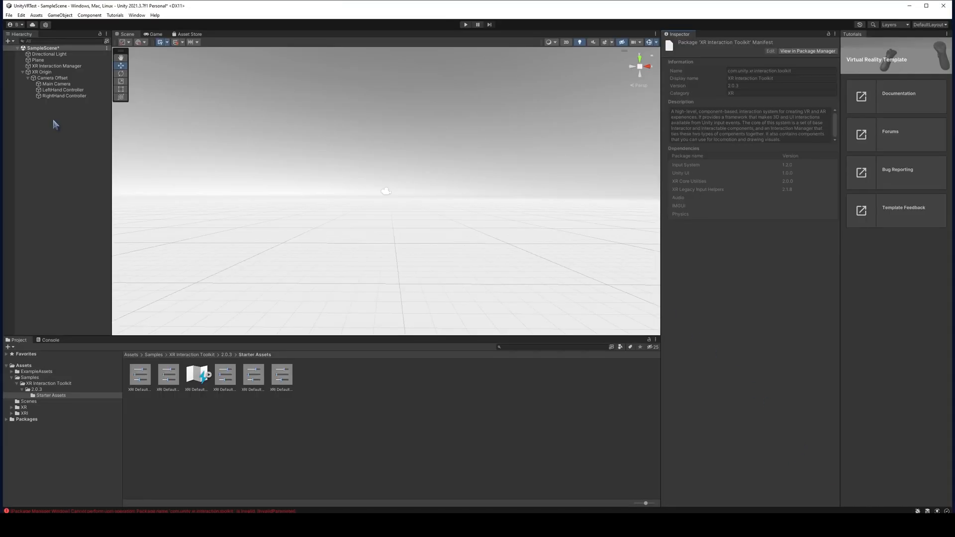
Show the Starter Assets as a list and apply the XRI Default Left Controller preset to the LeftHand Controller's XR Controller component
{"action": "left_click", "coordinate": [61, 90]}
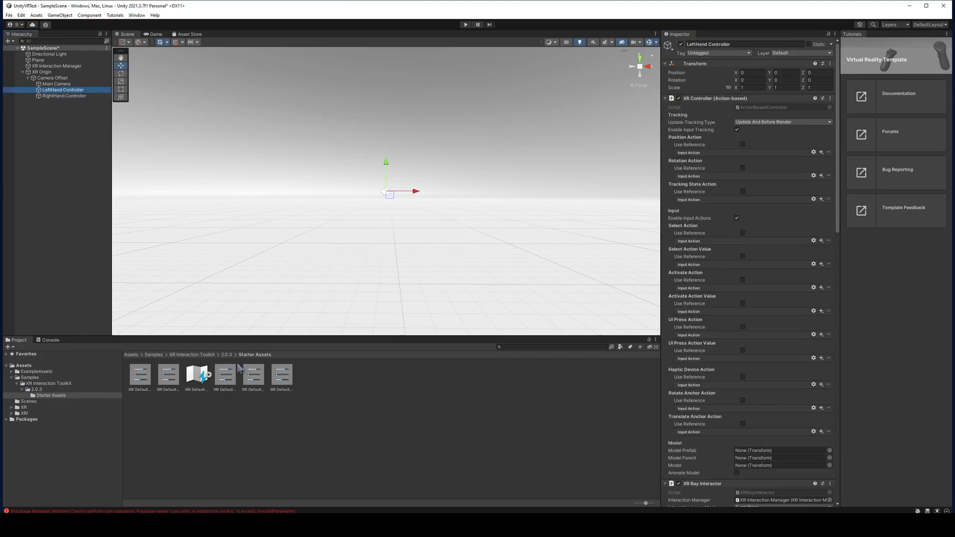
{"action": "left_click_drag", "start_coordinate": [646, 505], "coordinate": [636, 504]}
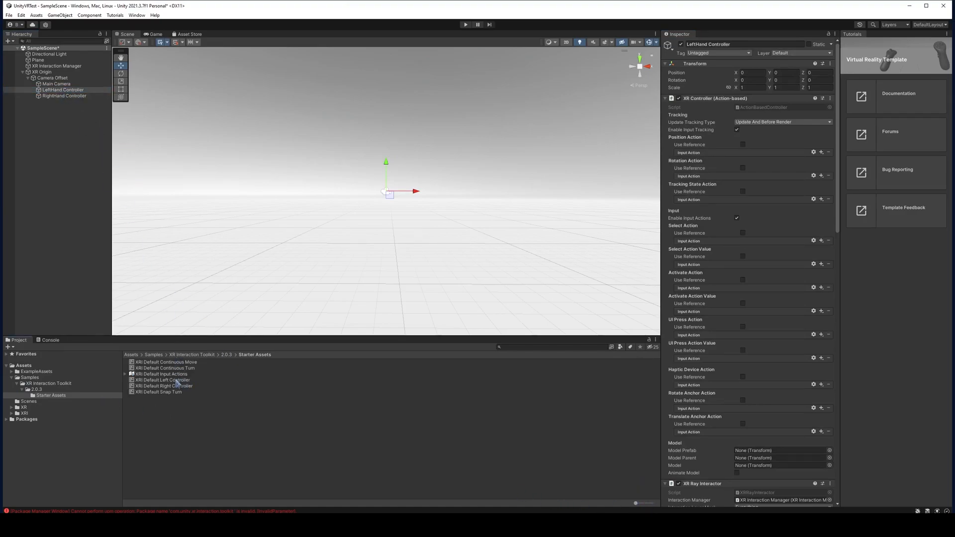
{"action": "left_click_drag", "start_coordinate": [171, 384], "coordinate": [762, 103]}
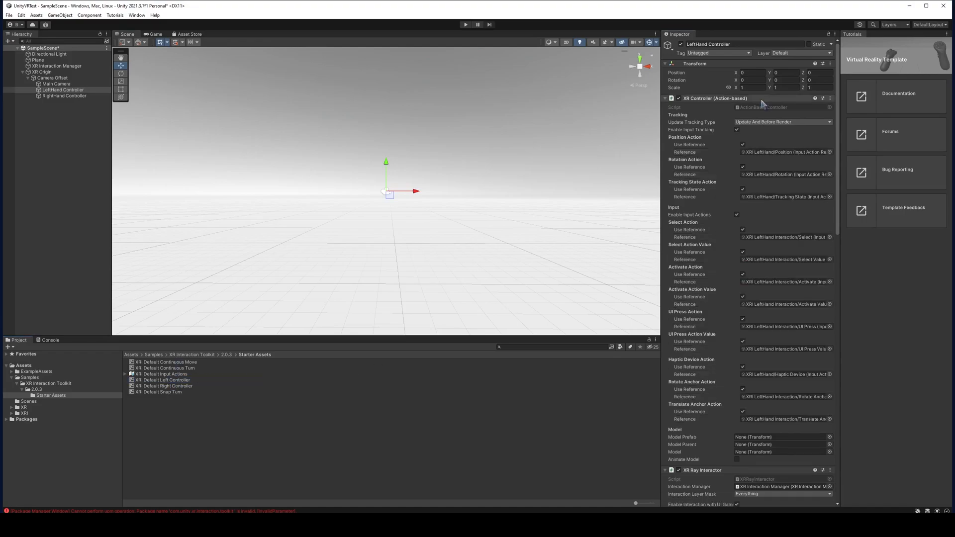
Apply the XRI Default Right Controller preset to the RightHand Controller's XR Controller component
{"action": "left_click", "coordinate": [75, 96]}
{"action": "left_click", "coordinate": [165, 388]}
{"action": "left_click_drag", "start_coordinate": [166, 391], "coordinate": [766, 98]}
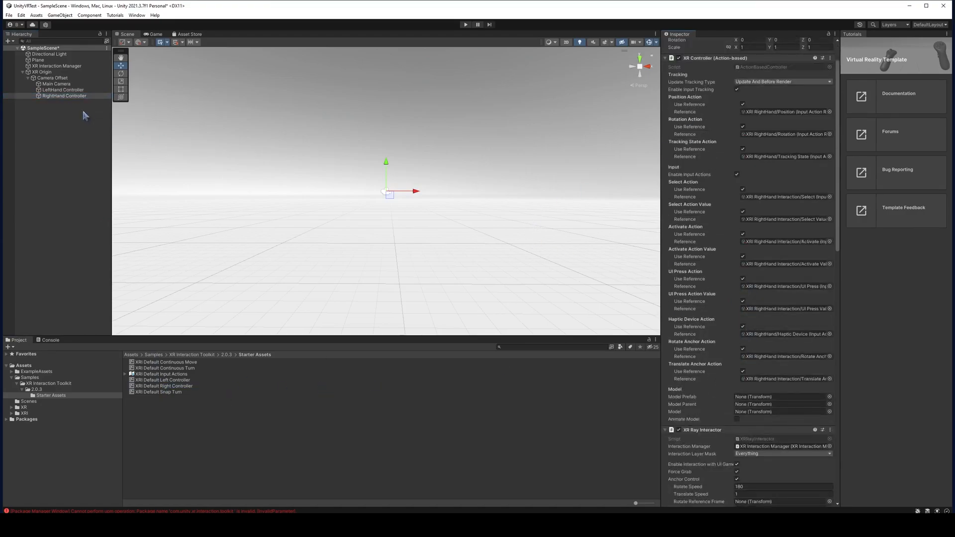
Examine the LeftHand Controller's input references, XR Ray Interactor, Line Renderer and XR Interactor Line Visual settings
{"action": "left_click", "coordinate": [69, 90]}
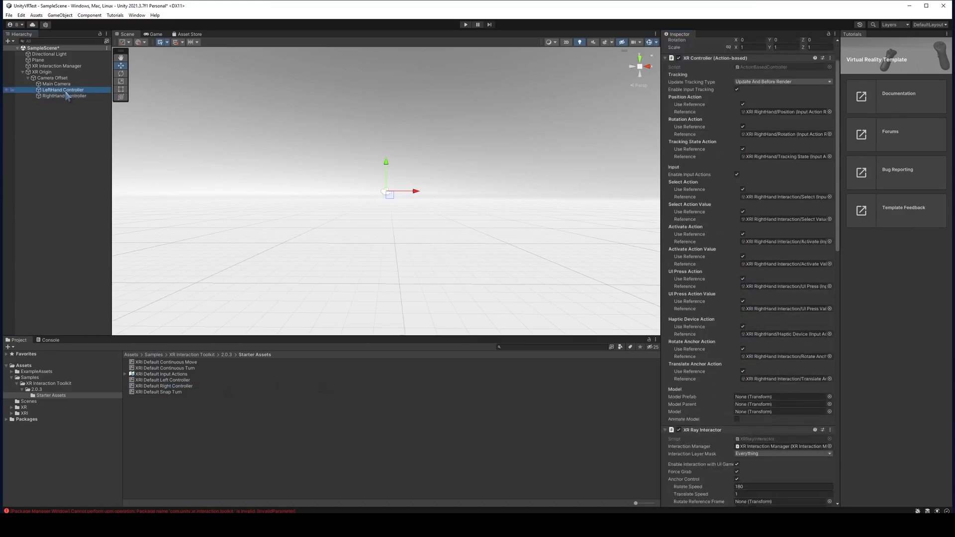
{"action": "scroll", "coordinate": [783, 133], "scroll_direction": "up", "scroll_amount": 2}
{"action": "scroll", "coordinate": [738, 148], "scroll_direction": "down", "scroll_amount": 12}
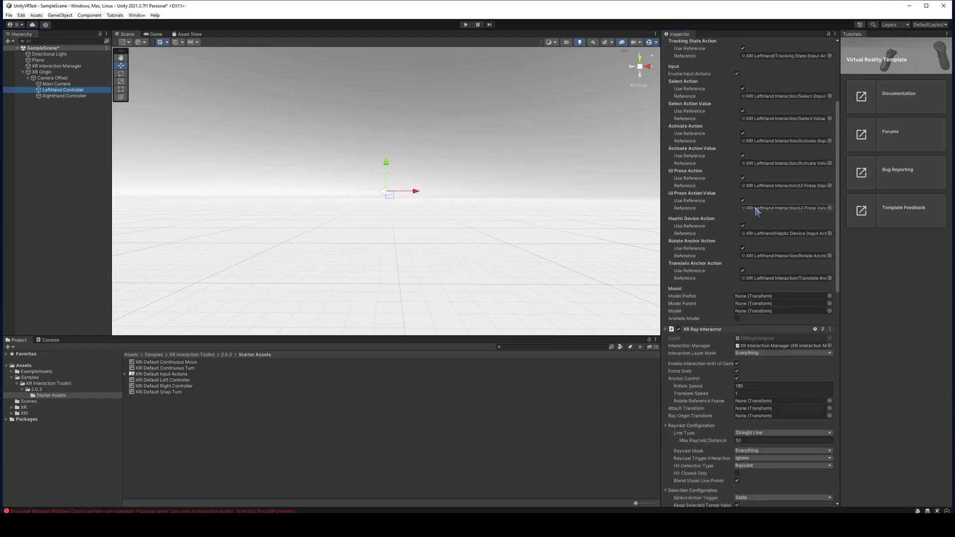
{"action": "scroll", "coordinate": [763, 317], "scroll_direction": "down", "scroll_amount": 10}
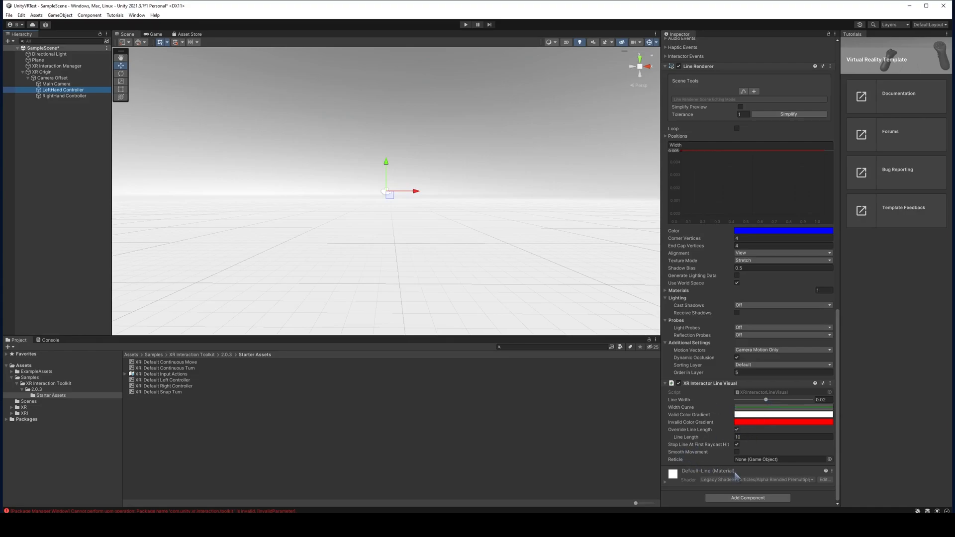
{"action": "scroll", "coordinate": [724, 453], "scroll_direction": "up", "scroll_amount": 5}
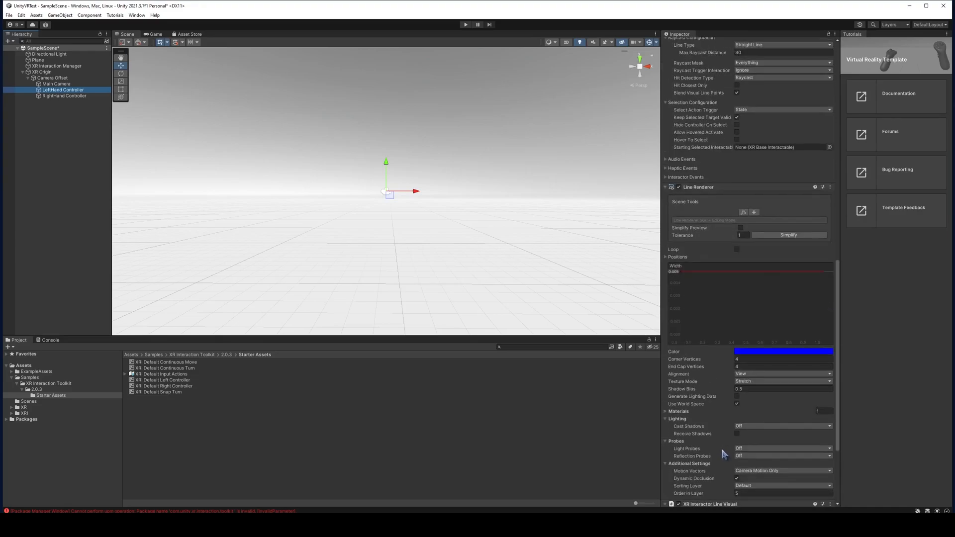
{"action": "scroll", "coordinate": [726, 450], "scroll_direction": "up", "scroll_amount": 3}
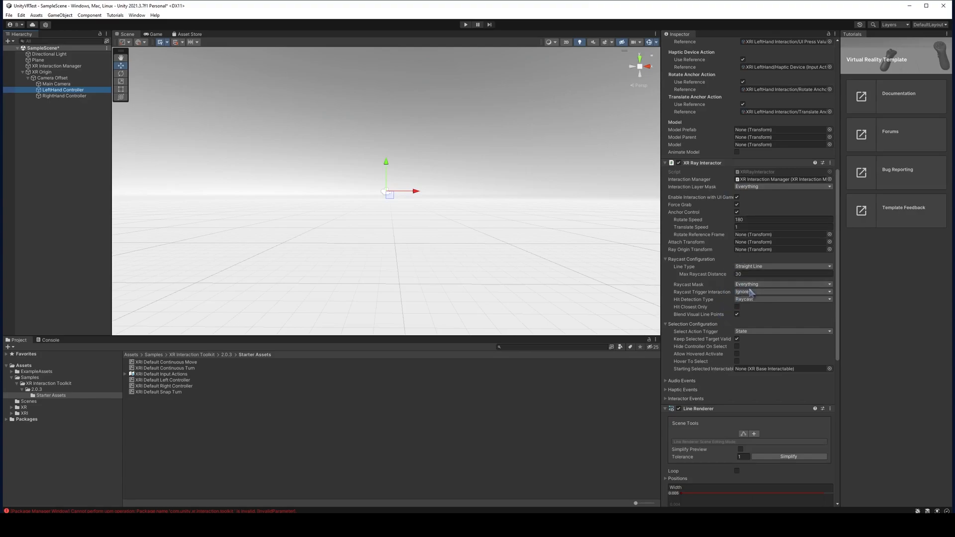
{"action": "scroll", "coordinate": [697, 299], "scroll_direction": "down", "scroll_amount": 1}
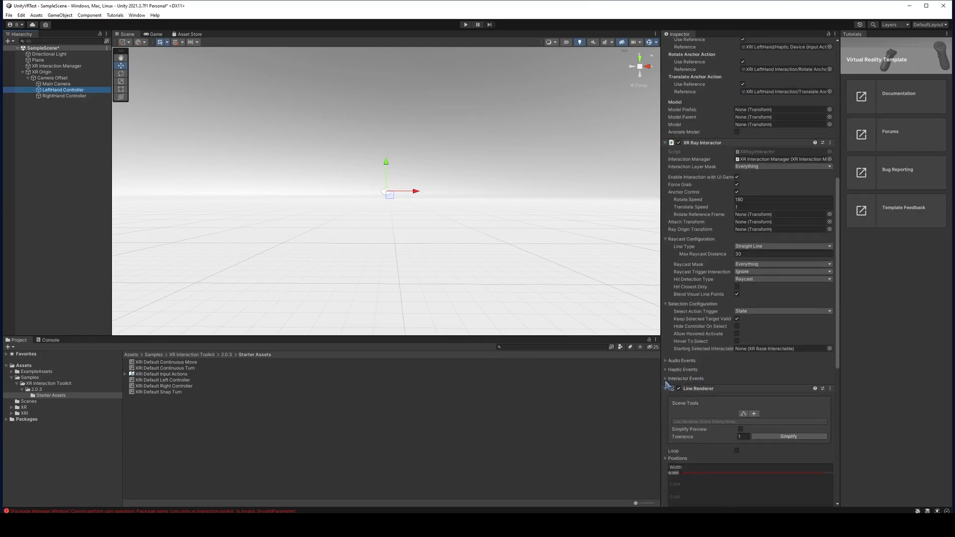
{"action": "left_click", "coordinate": [666, 379]}
{"action": "scroll", "coordinate": [779, 354], "scroll_direction": "up", "scroll_amount": 15}
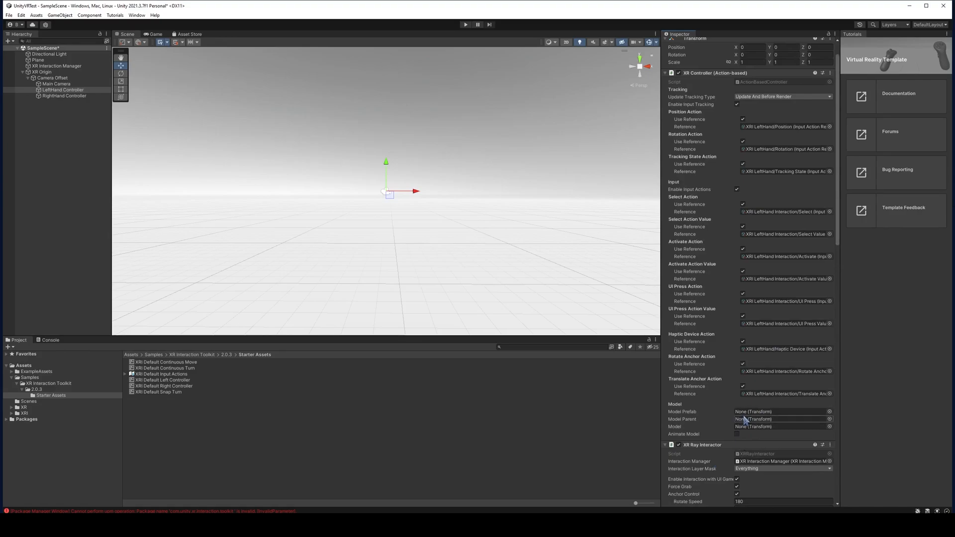
{"action": "left_click", "coordinate": [59, 73]}
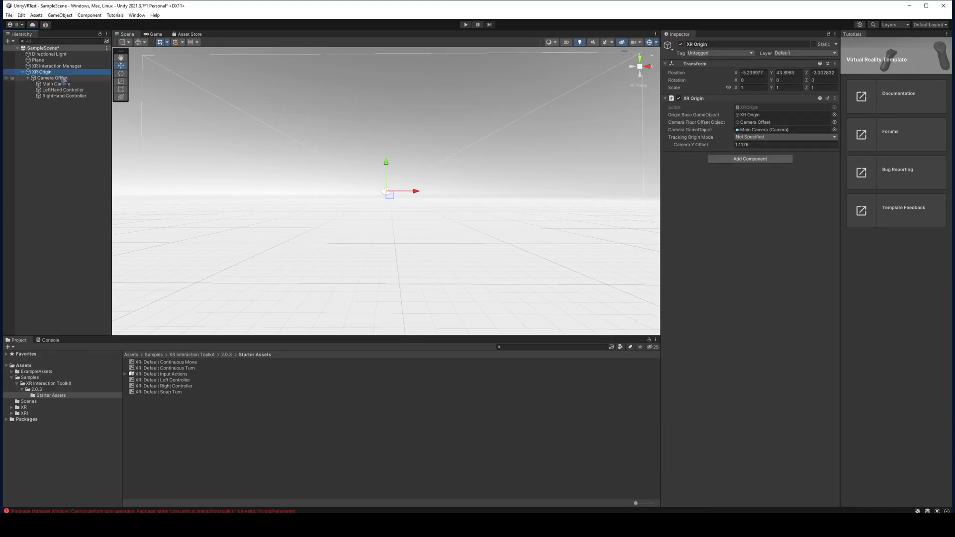
{"action": "left_click", "coordinate": [64, 90]}
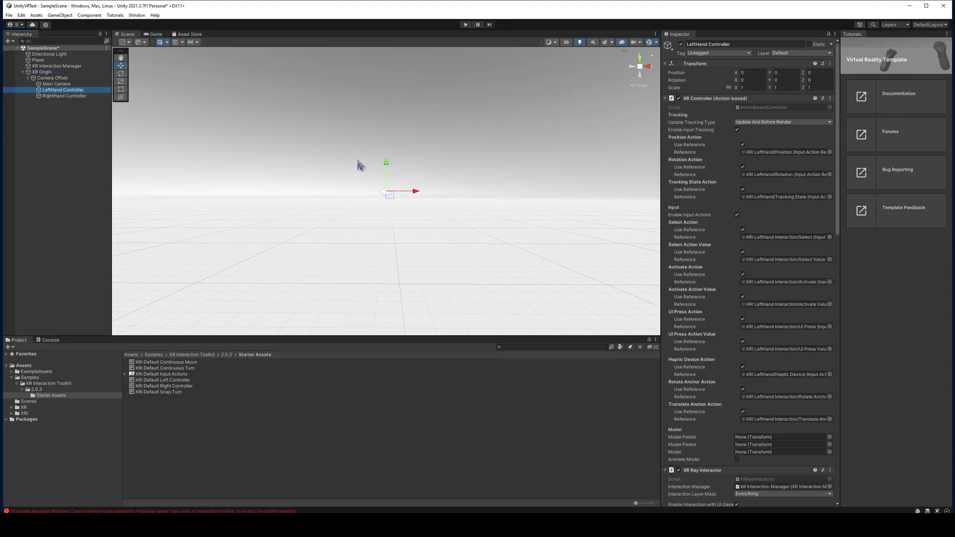
{"action": "left_click", "coordinate": [46, 72]}
{"action": "left_click", "coordinate": [63, 90]}
Add a Locomotion System component to the XR Origin and assign the XR Origin component as its XR Origin reference
{"action": "left_click", "coordinate": [51, 73]}
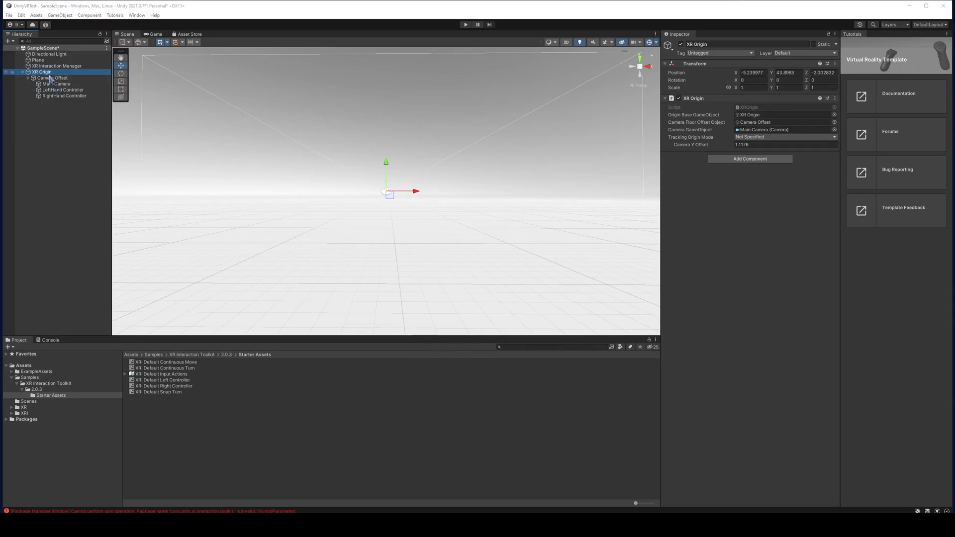
{"action": "left_click", "coordinate": [769, 160]}
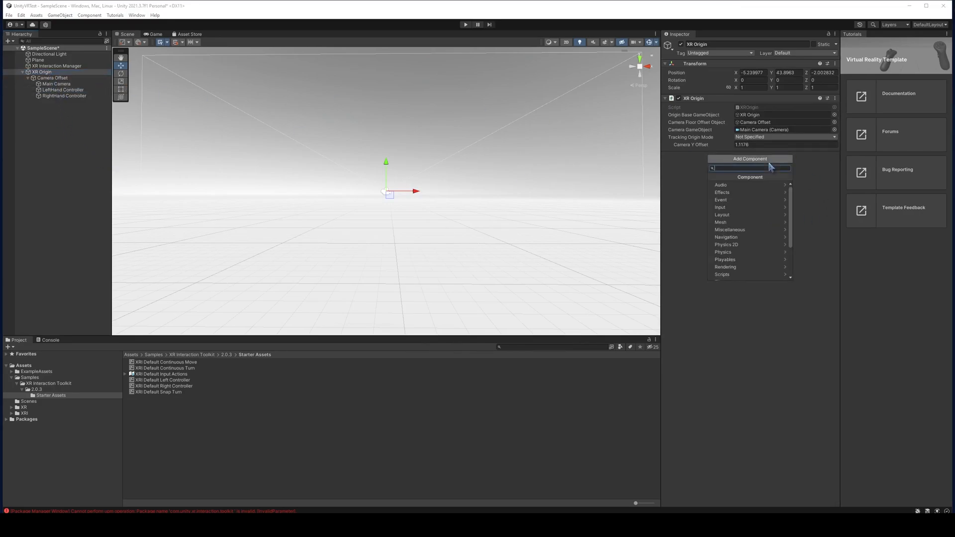
{"action": "type", "text": "loco"}
{"action": "key", "text": "Return"}
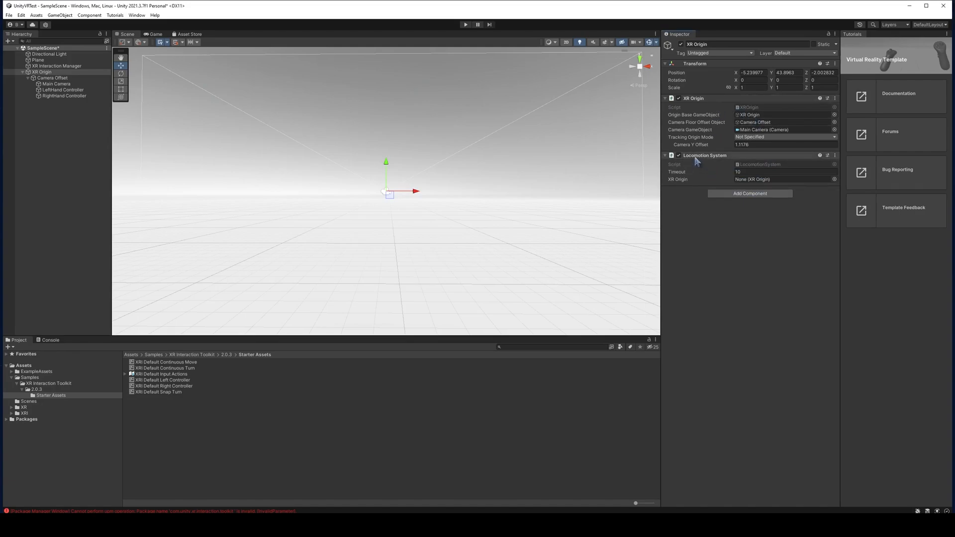
{"action": "left_click_drag", "start_coordinate": [695, 101], "coordinate": [744, 181]}
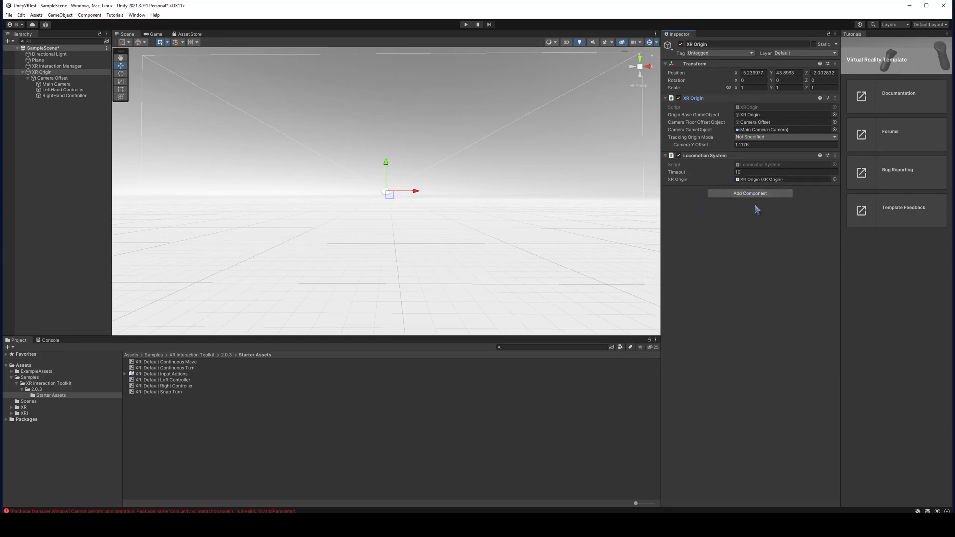
Add an Input Action Manager component to the XR Origin
{"action": "left_click", "coordinate": [757, 191]}
{"action": "left_click", "coordinate": [755, 199]}
{"action": "type", "text": "input"}
{"action": "key", "text": "Return"}
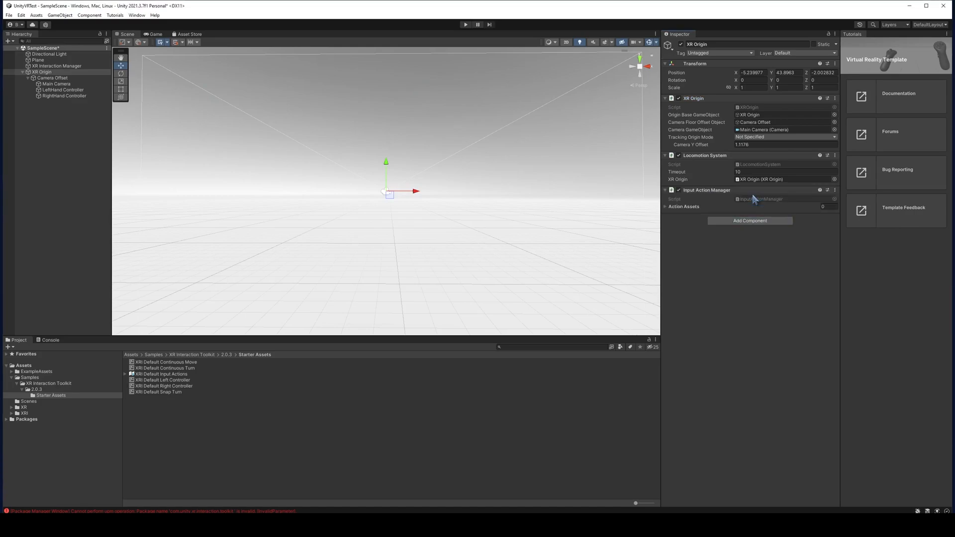
Add one element to the Input Action Manager's Action Assets and assign XRI Default Input Actions to it
{"action": "left_click", "coordinate": [667, 207]}
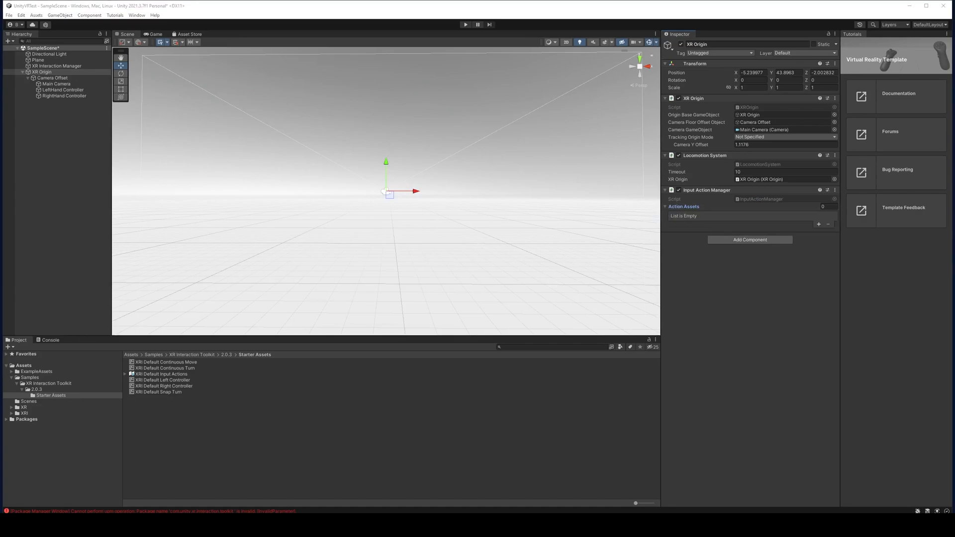
{"action": "left_click", "coordinate": [819, 225]}
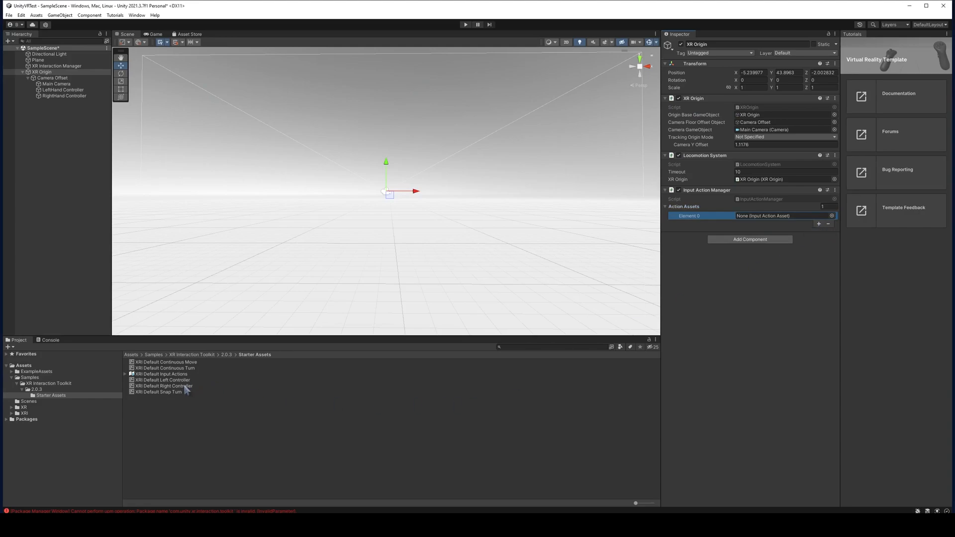
{"action": "left_click", "coordinate": [158, 374]}
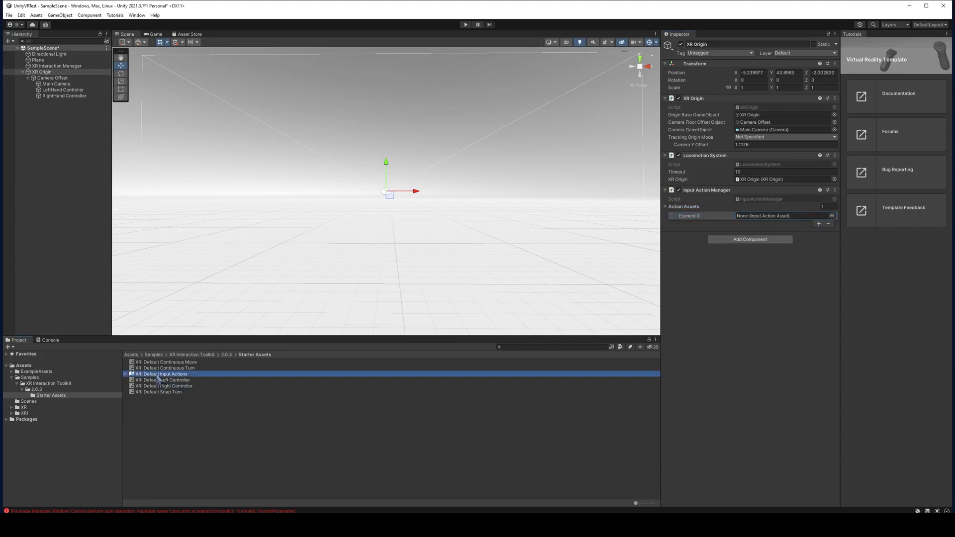
{"action": "left_click_drag", "start_coordinate": [158, 378], "coordinate": [794, 221]}
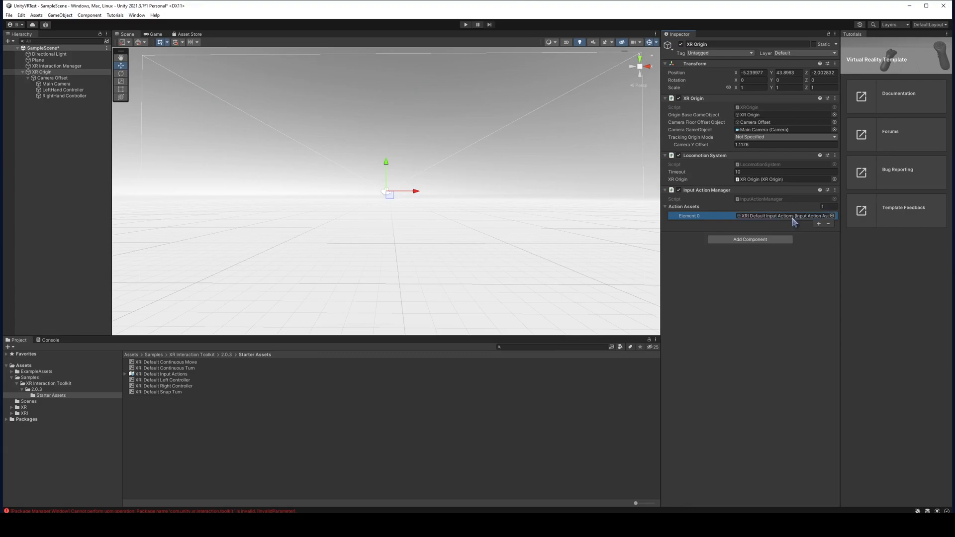
{"action": "left_click", "coordinate": [832, 217]}
{"action": "double_click", "coordinate": [816, 244]}
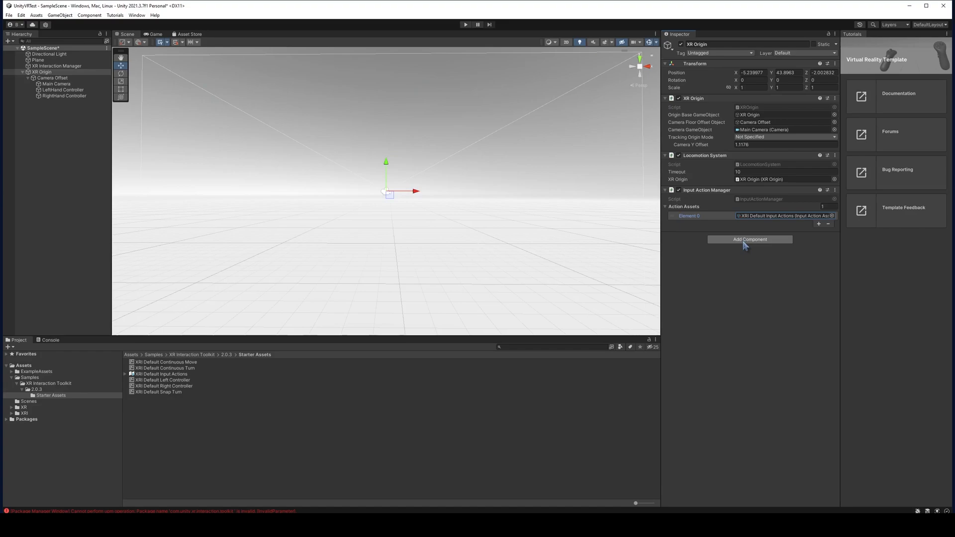
Add a Continuous Move Provider (Action-based) component to the XR Origin
{"action": "left_click", "coordinate": [744, 241]}
{"action": "type", "text": "conti"}
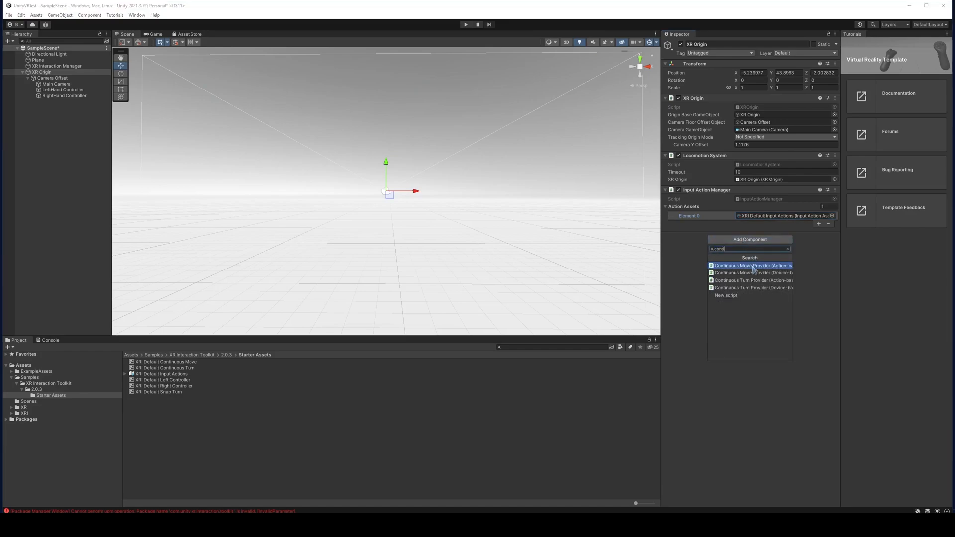
{"action": "left_click", "coordinate": [755, 268]}
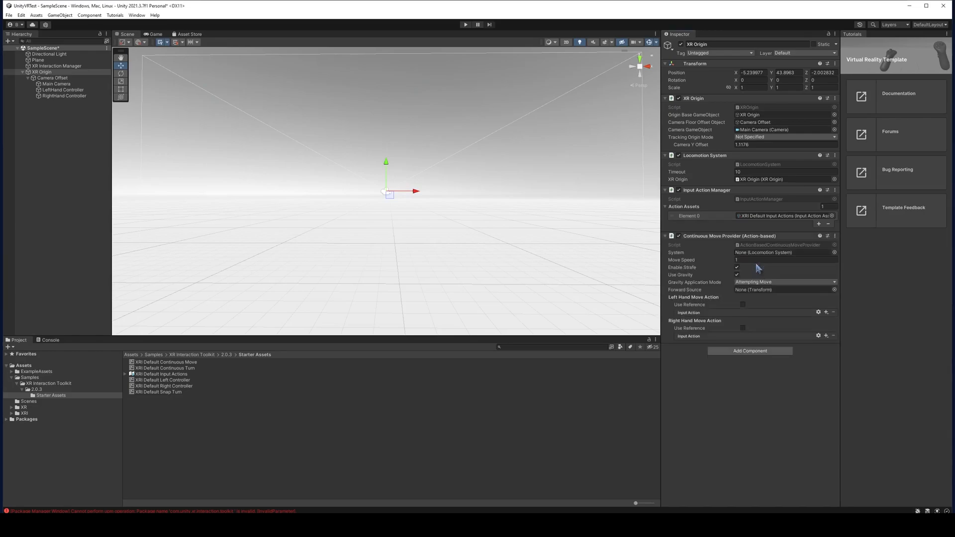
Assign the Locomotion System as the Continuous Move Provider's system and set its left hand move reference to XRI LeftHand Locomotion/Move
{"action": "left_click_drag", "start_coordinate": [714, 157], "coordinate": [770, 253]}
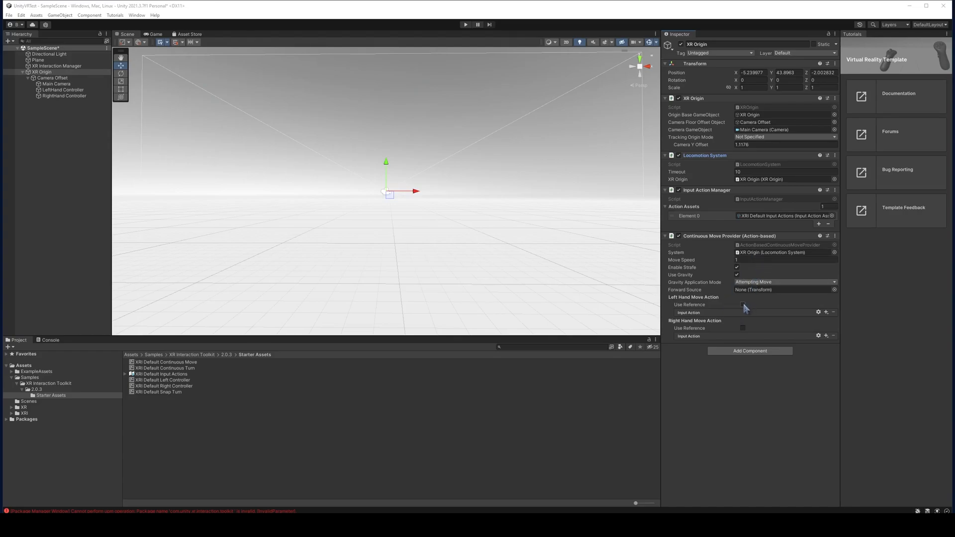
{"action": "left_click", "coordinate": [743, 305]}
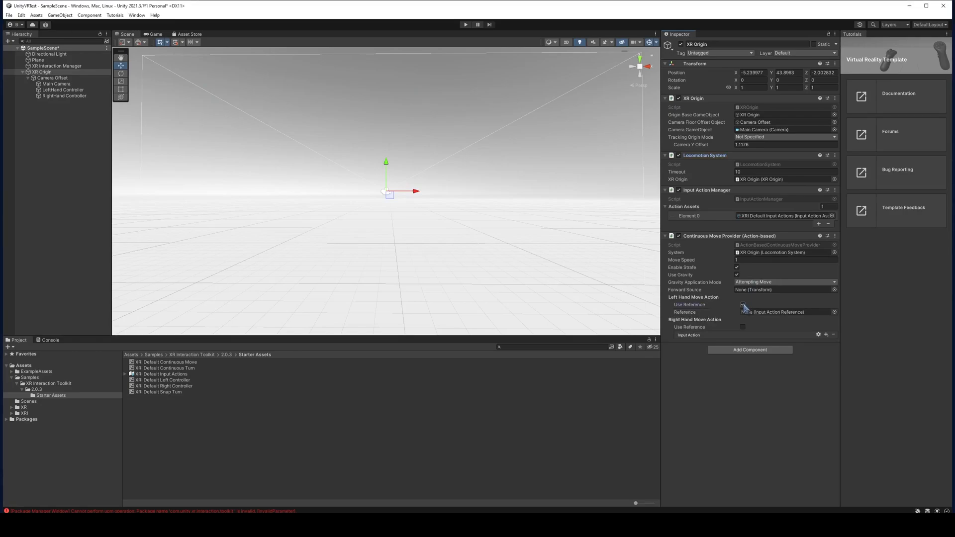
{"action": "left_click", "coordinate": [834, 312]}
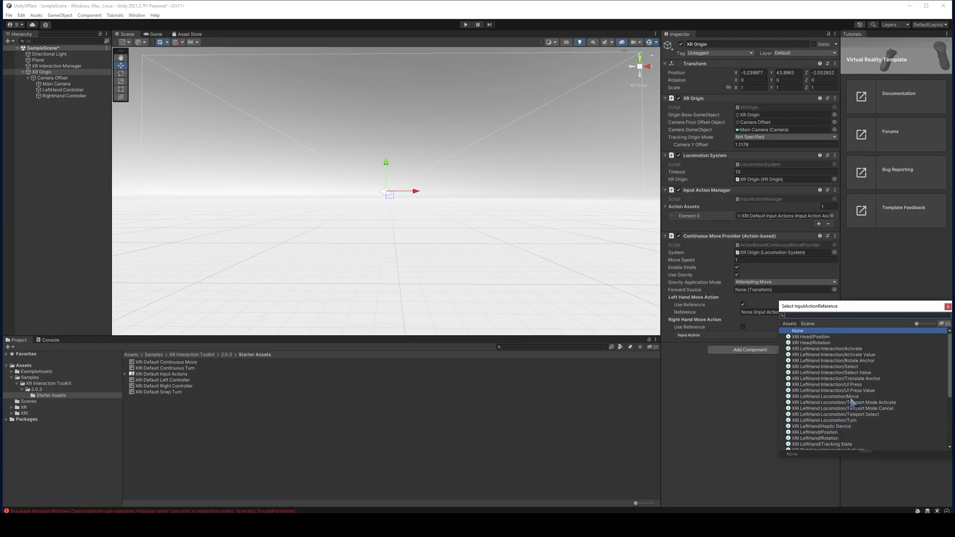
{"action": "left_click", "coordinate": [828, 397]}
{"action": "left_click", "coordinate": [828, 397]}
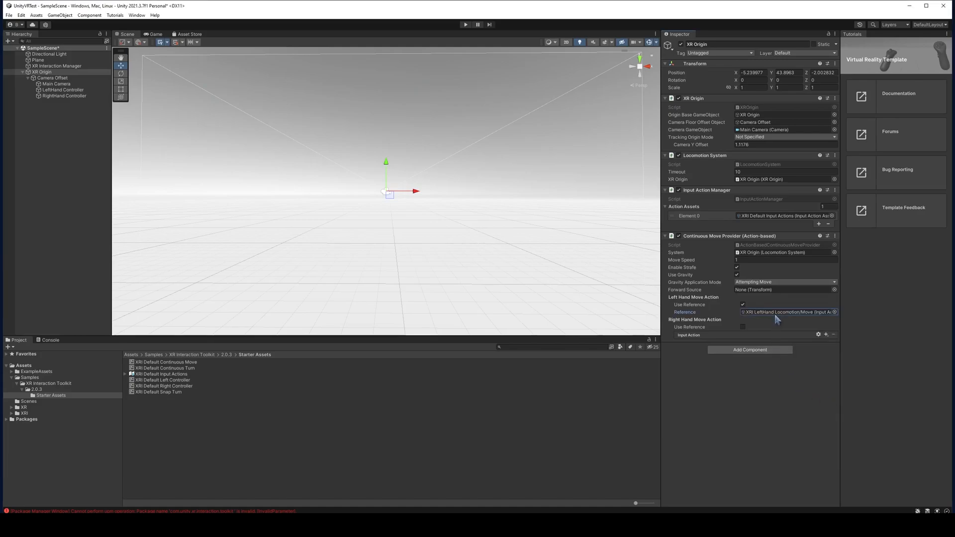
Add a Snap Turn Provider (Action-based) component to the XR Origin
{"action": "left_click", "coordinate": [756, 350]}
{"action": "type", "text": "snap"}
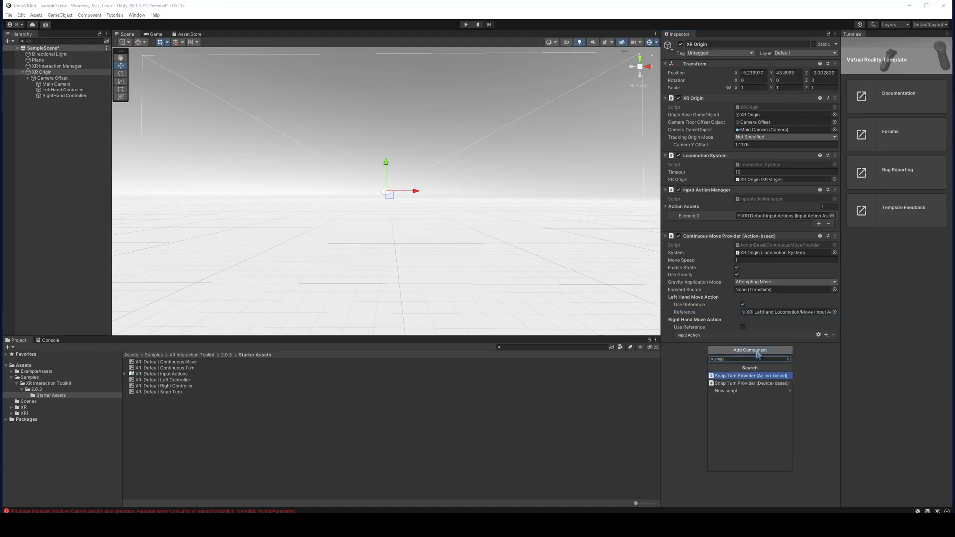
{"action": "type", "text": "a"}
{"action": "key", "text": "BackSpace"}
{"action": "key", "text": "BackSpace"}
{"action": "key", "text": "BackSpace"}
{"action": "type", "text": "cont"}
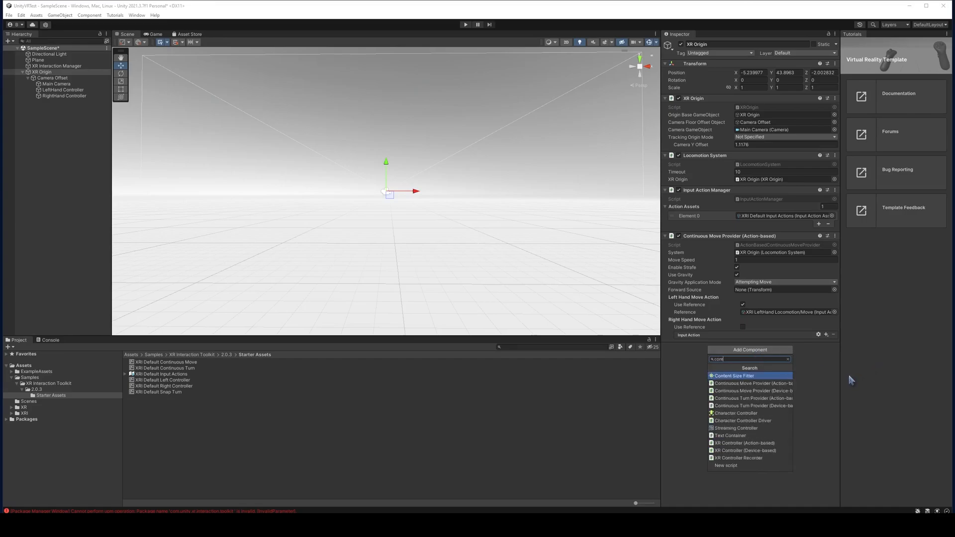
{"action": "key", "text": "BackSpace"}
{"action": "key", "text": "BackSpace"}
{"action": "key", "text": "BackSpace"}
{"action": "key", "text": "BackSpace"}
{"action": "type", "text": "snap"}
{"action": "key", "text": "Return"}
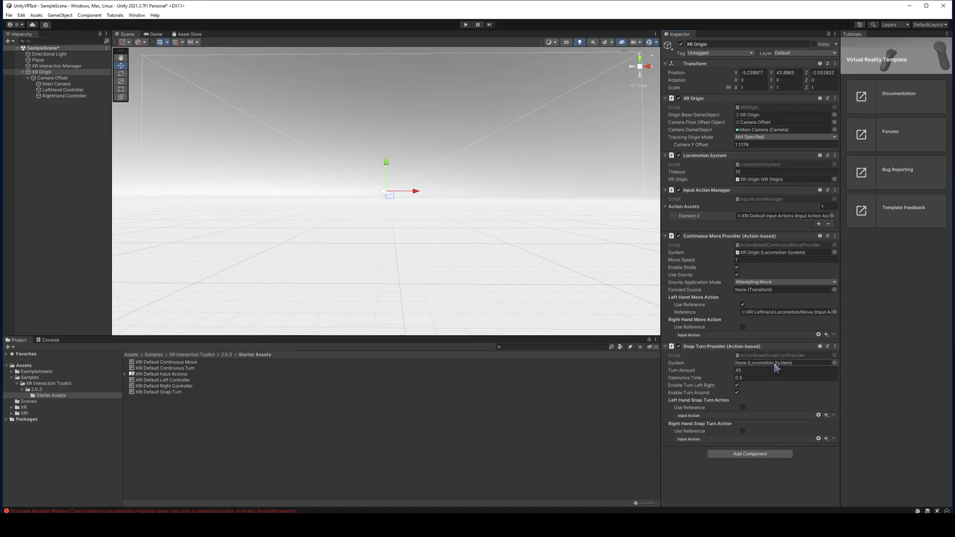
Assign the Locomotion System as the Snap Turn Provider's system and set its turn amount to 30
{"action": "left_click_drag", "start_coordinate": [702, 155], "coordinate": [777, 364]}
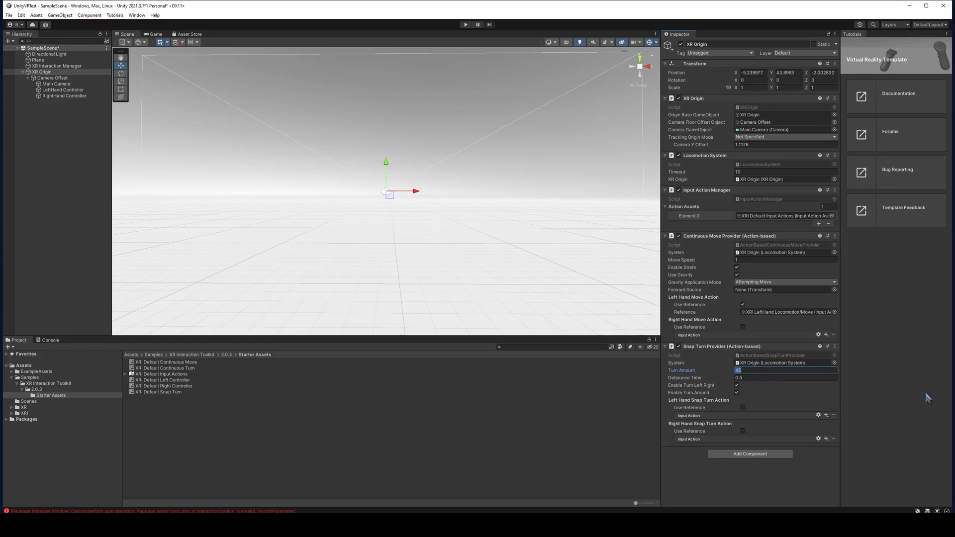
{"action": "type", "text": "30"}
Enable the reference for the Right Hand Snap Turn Action and set it to XRI RightHand Locomotion/Turn
{"action": "left_click", "coordinate": [743, 431]}
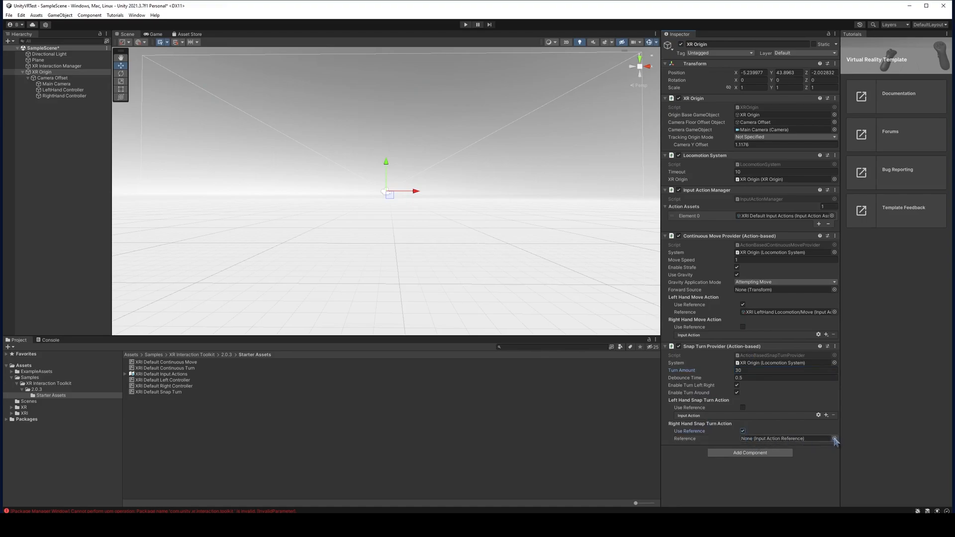
{"action": "left_click", "coordinate": [835, 439]}
{"action": "scroll", "coordinate": [839, 448], "scroll_direction": "down", "scroll_amount": 5}
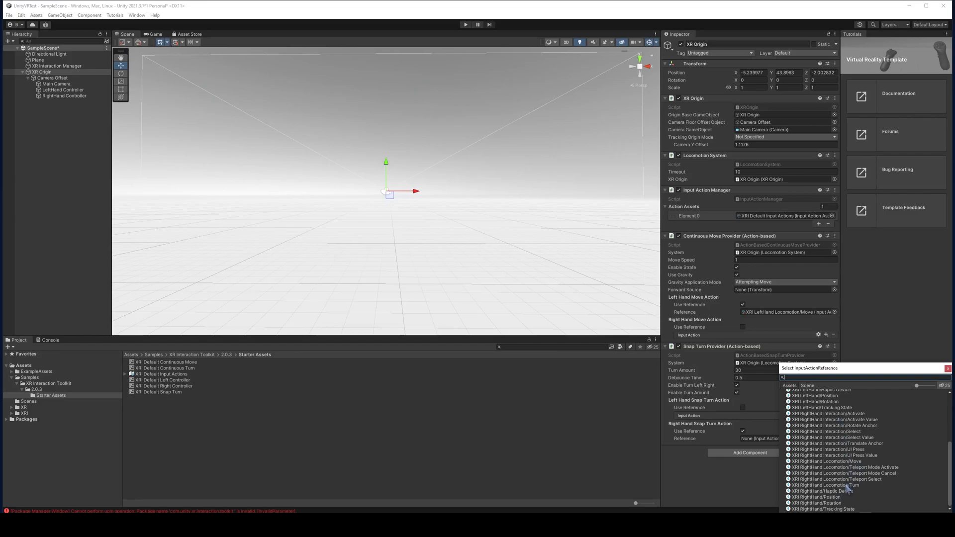
{"action": "double_click", "coordinate": [846, 485]}
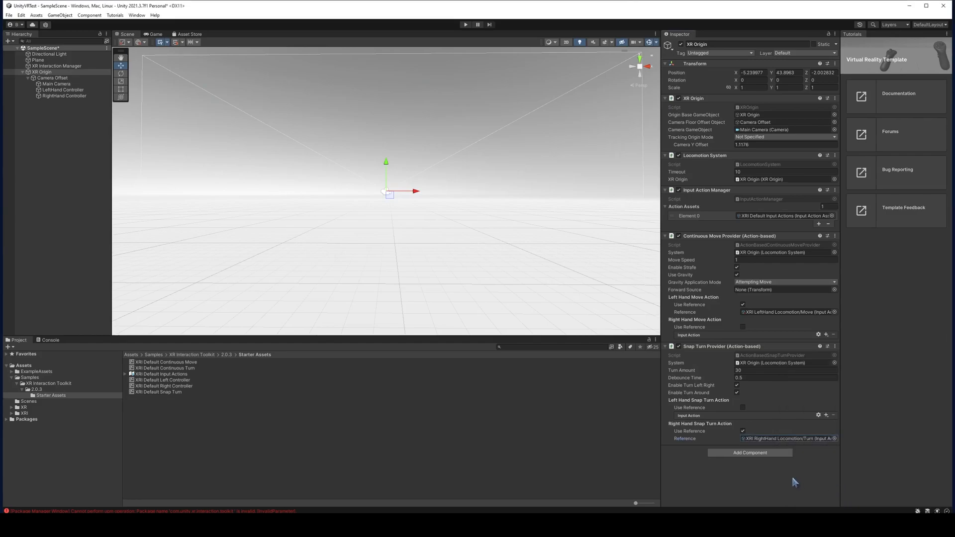
Import the custom package with the Oculus Hands assets from the Resources > Unity Packages folder into the project
{"action": "left_click", "coordinate": [67, 197]}
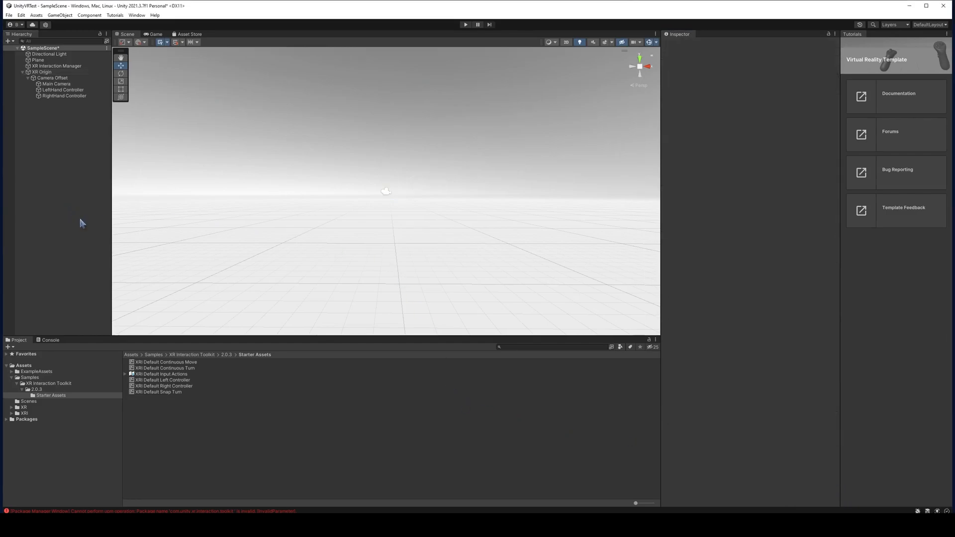
{"action": "right_click", "coordinate": [252, 429]}
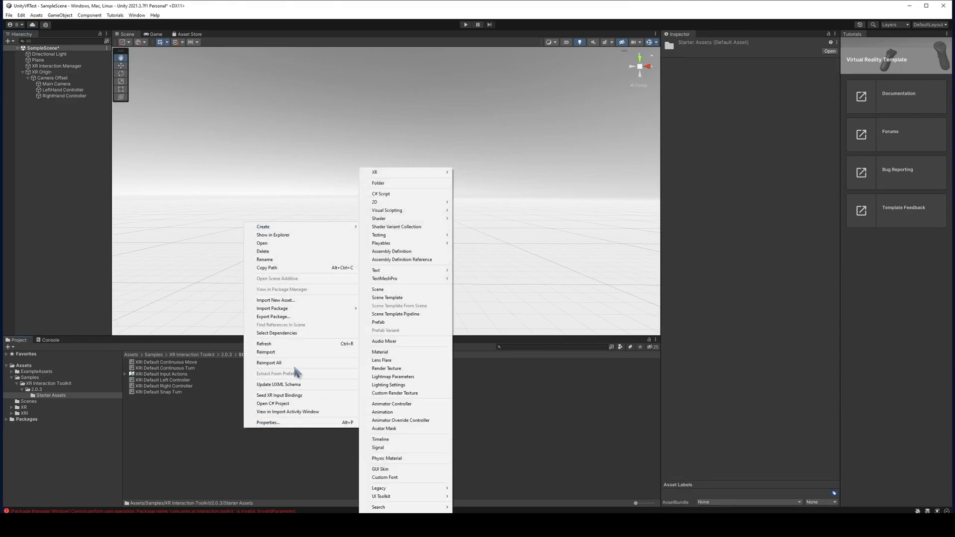
{"action": "mouse_move", "coordinate": [313, 309]}
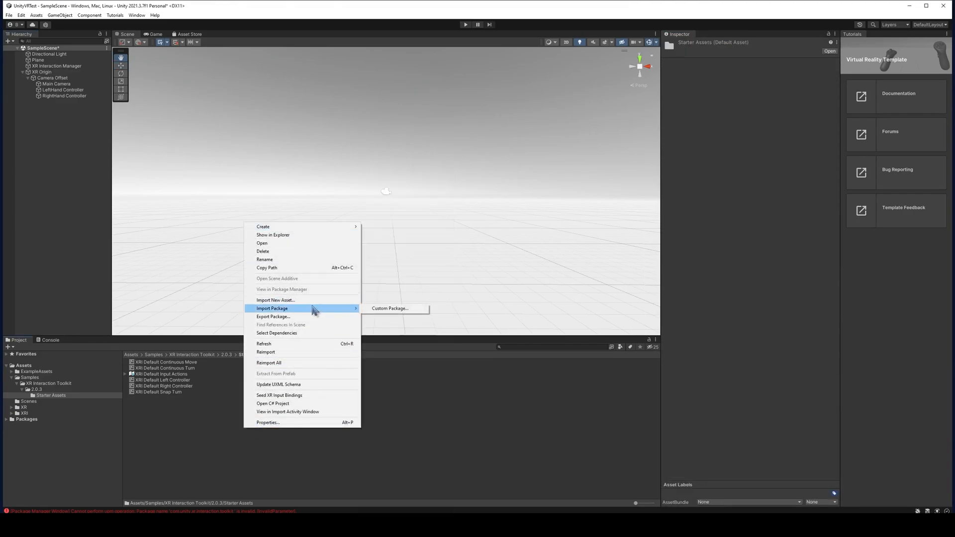
{"action": "left_click", "coordinate": [390, 310]}
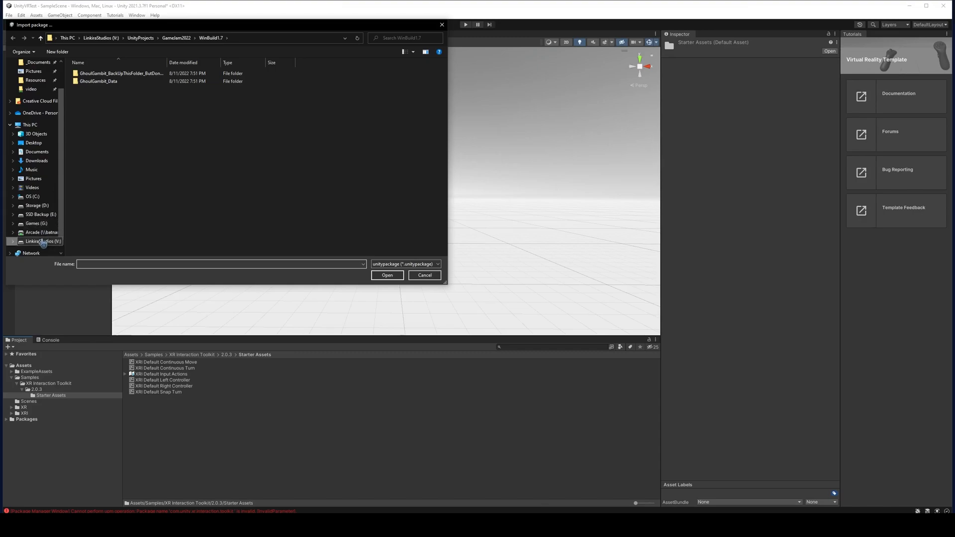
{"action": "left_click", "coordinate": [143, 38]}
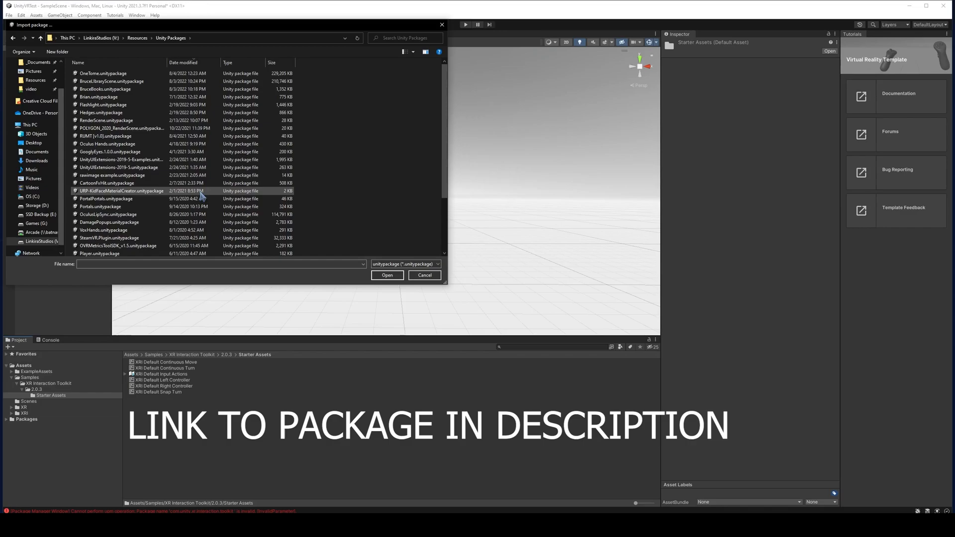
{"action": "scroll", "coordinate": [151, 231], "scroll_direction": "down", "scroll_amount": 3}
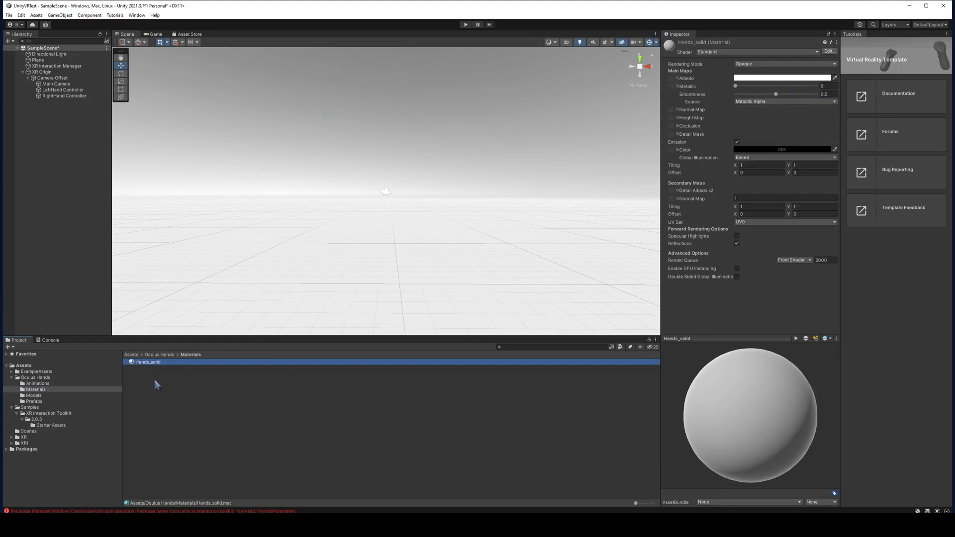
Check the shader choices available for the Hands_solid material
{"action": "left_click", "coordinate": [761, 52]}
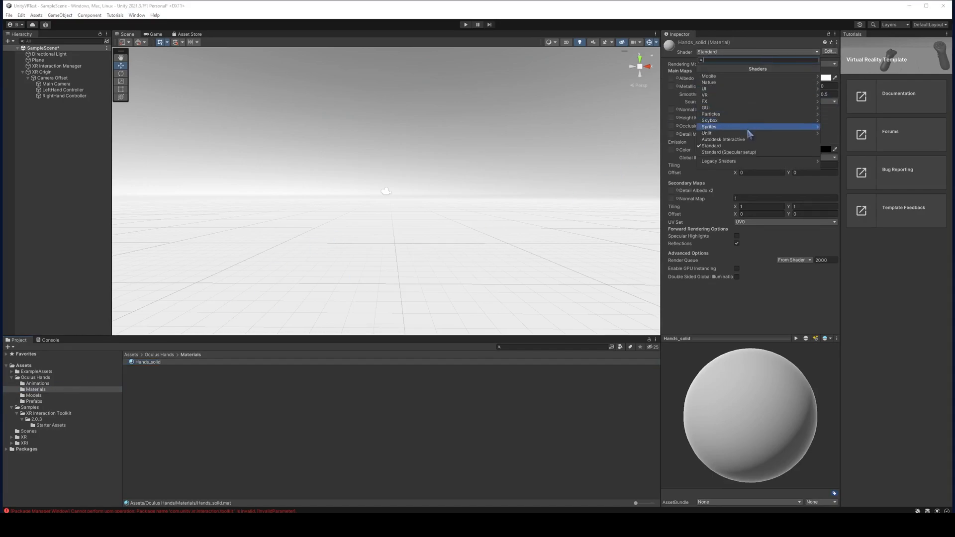
{"action": "left_click", "coordinate": [568, 435]}
Assign the Left Hand Model and Right Hand Model prefabs as the model prefabs of the LeftHand and RightHand Controllers
{"action": "left_click", "coordinate": [64, 402]}
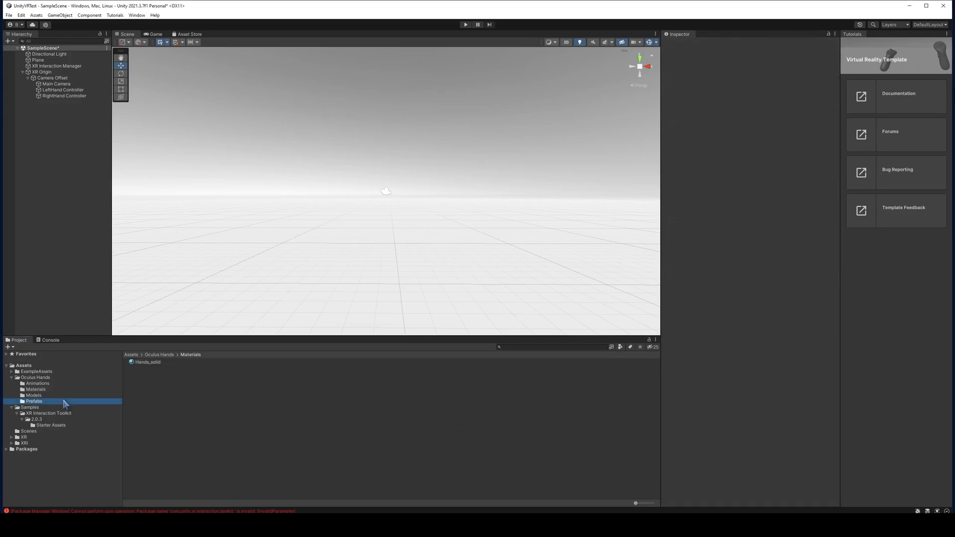
{"action": "left_click", "coordinate": [57, 91]}
{"action": "scroll", "coordinate": [747, 358], "scroll_direction": "down", "scroll_amount": 5}
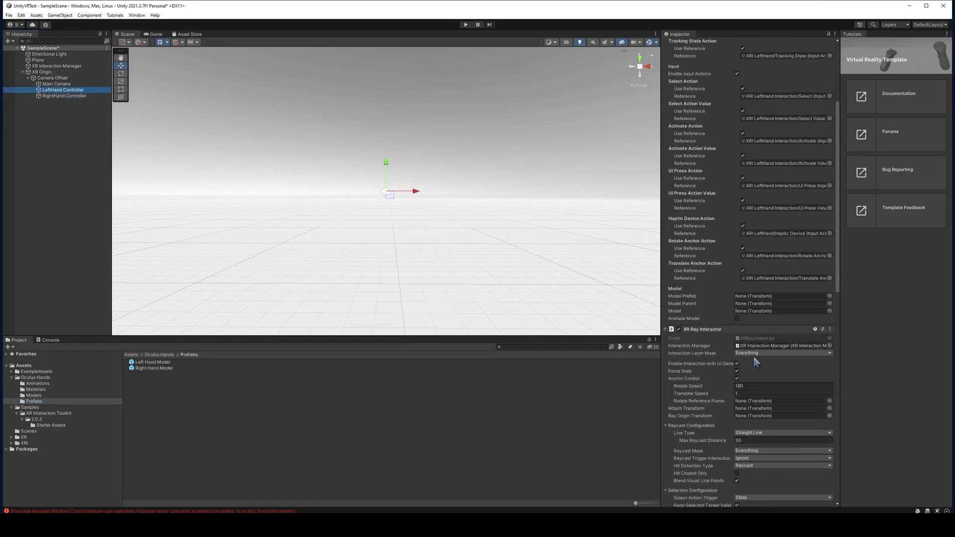
{"action": "scroll", "coordinate": [755, 363], "scroll_direction": "down", "scroll_amount": 2}
{"action": "scroll", "coordinate": [741, 269], "scroll_direction": "up", "scroll_amount": 5}
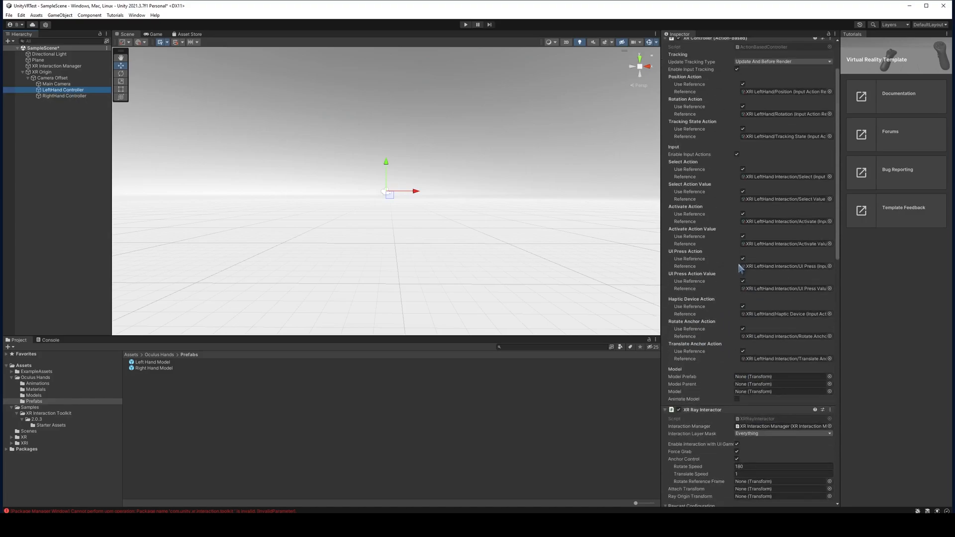
{"action": "scroll", "coordinate": [743, 266], "scroll_direction": "up", "scroll_amount": 1}
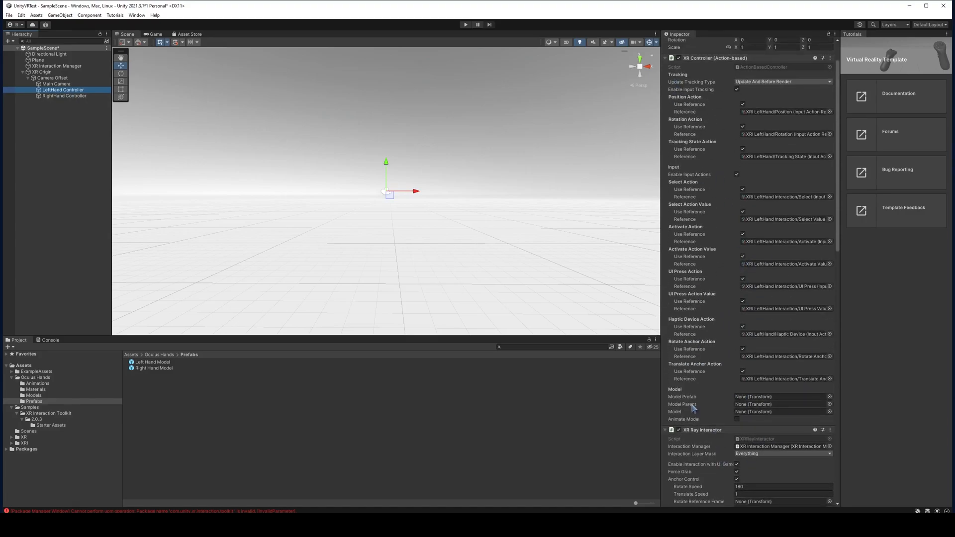
{"action": "left_click_drag", "start_coordinate": [144, 362], "coordinate": [749, 400]}
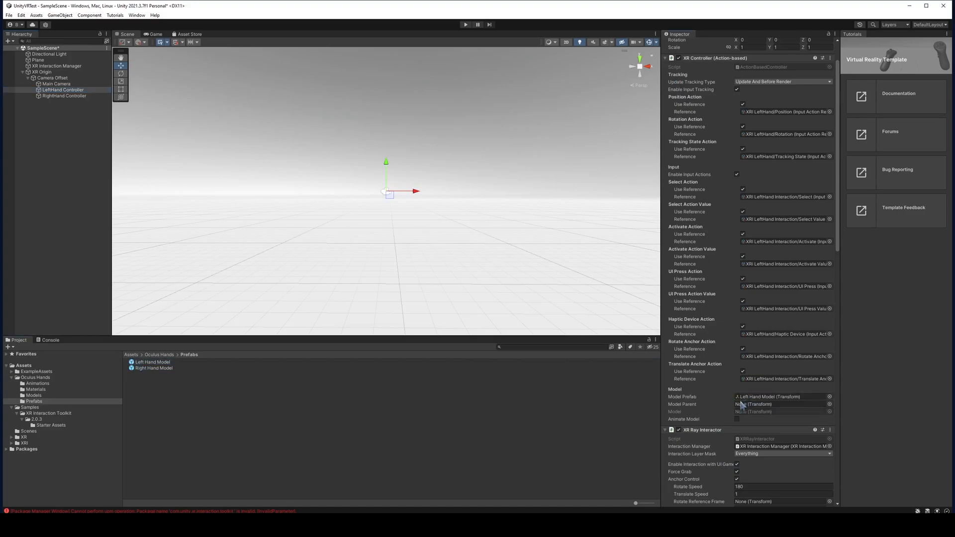
{"action": "left_click", "coordinate": [69, 97]}
{"action": "left_click_drag", "start_coordinate": [156, 370], "coordinate": [757, 397]}
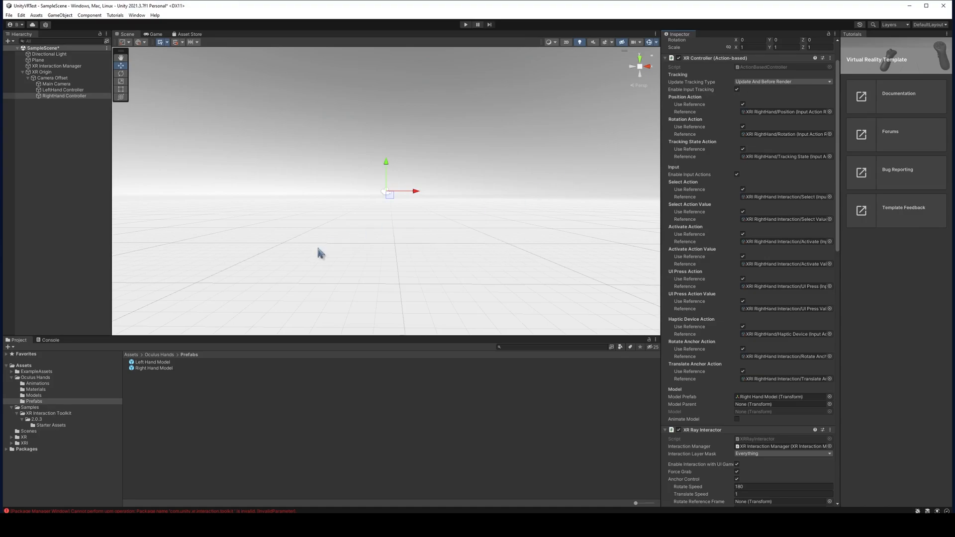
Save SampleScene and run it in play mode to test the XR rig
{"action": "right_click", "coordinate": [60, 121]}
{"action": "left_click", "coordinate": [31, 107]}
{"action": "left_click", "coordinate": [41, 72]}
{"action": "right_click", "coordinate": [52, 49]}
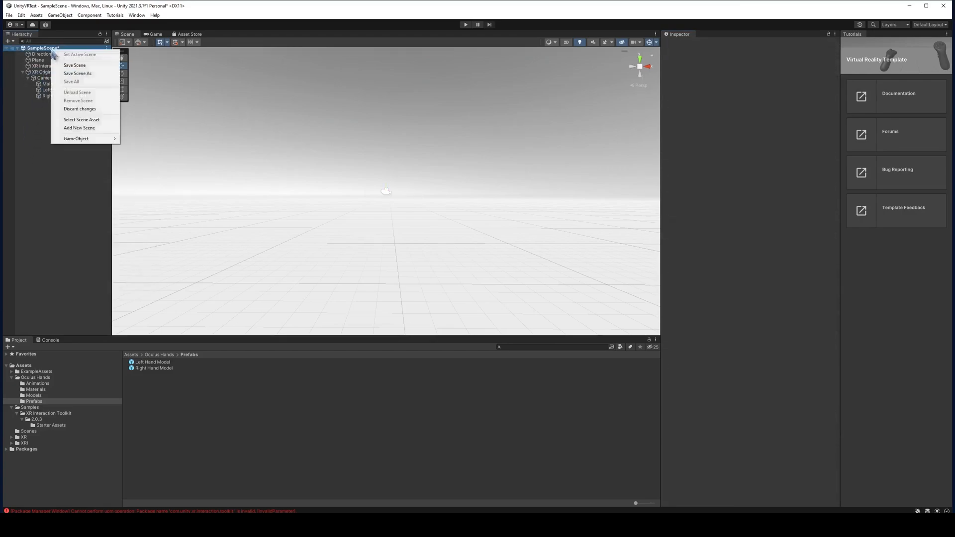
{"action": "left_click", "coordinate": [79, 66]}
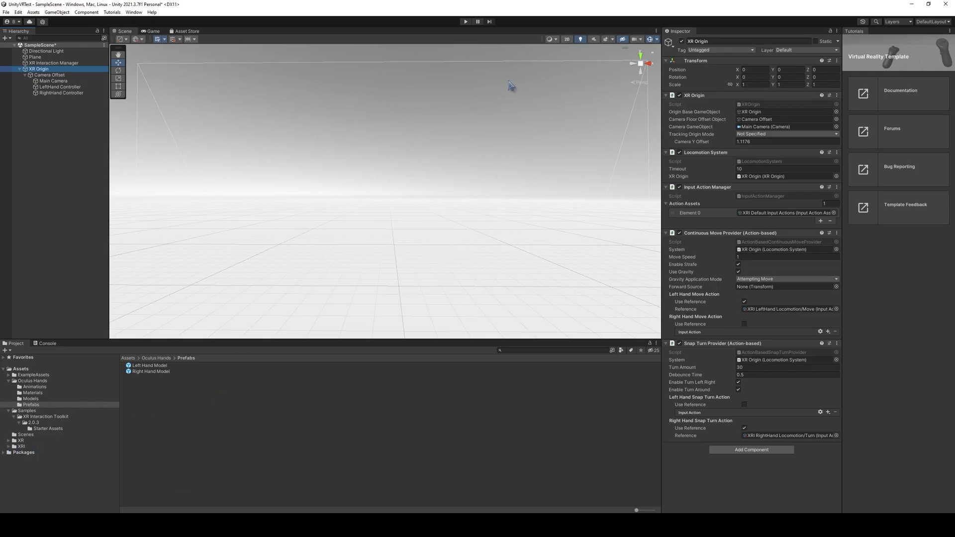
{"action": "left_click", "coordinate": [466, 22]}
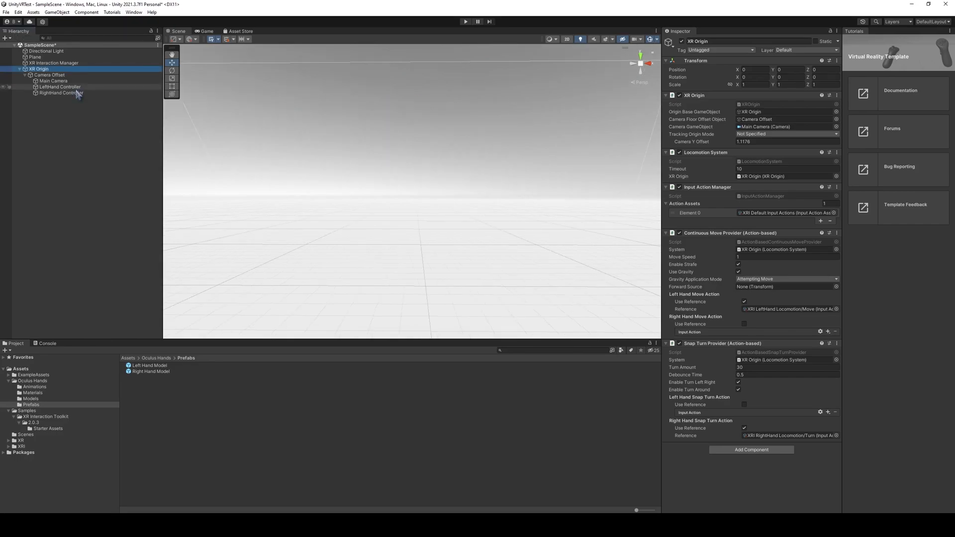
Add an XR UI Canvas as a child of the LeftHand Controller and inspect the EventSystem created with it
{"action": "left_click", "coordinate": [77, 88]}
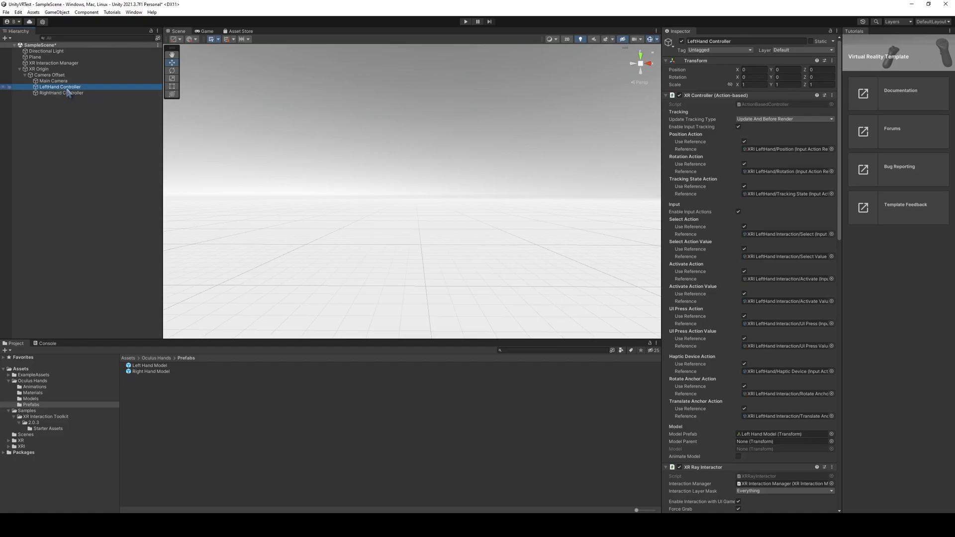
{"action": "right_click", "coordinate": [68, 90]}
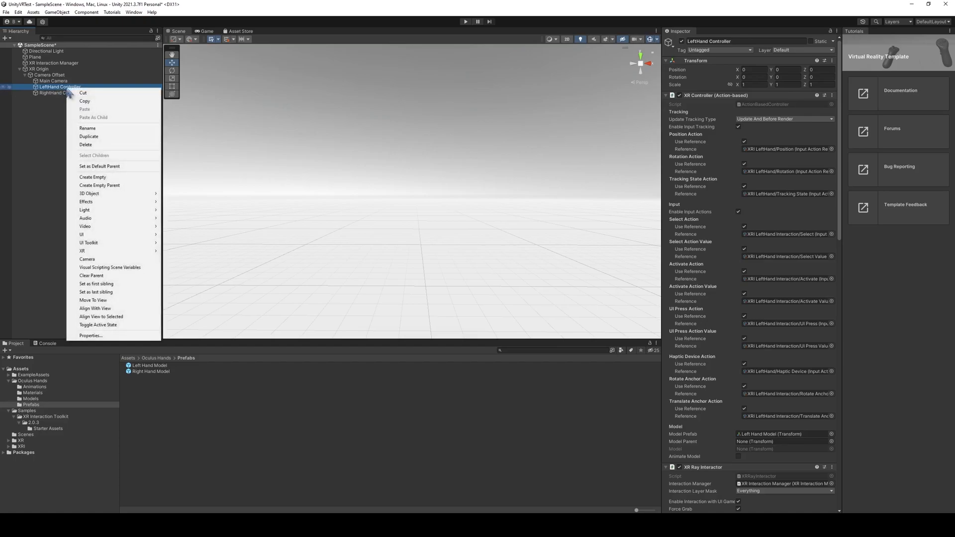
{"action": "mouse_move", "coordinate": [106, 251]}
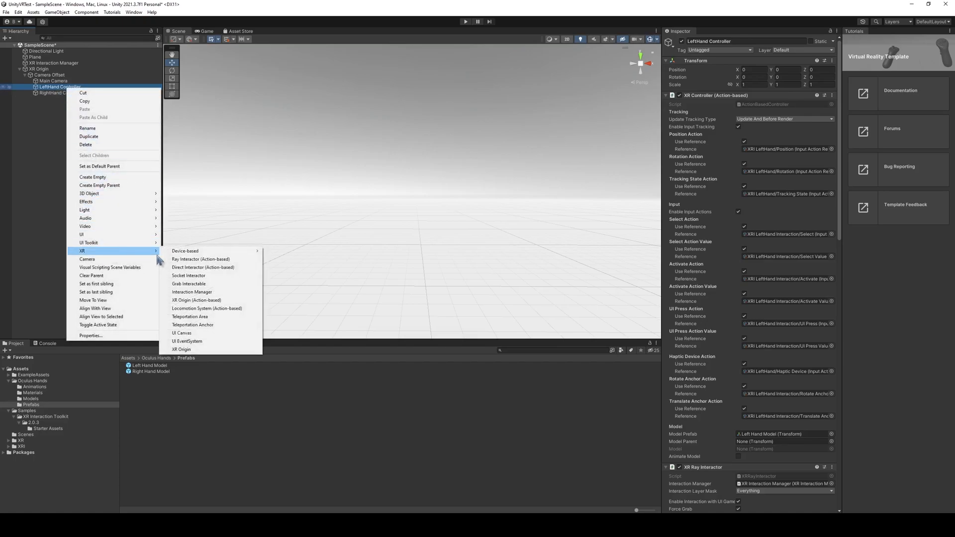
{"action": "left_click", "coordinate": [199, 334]}
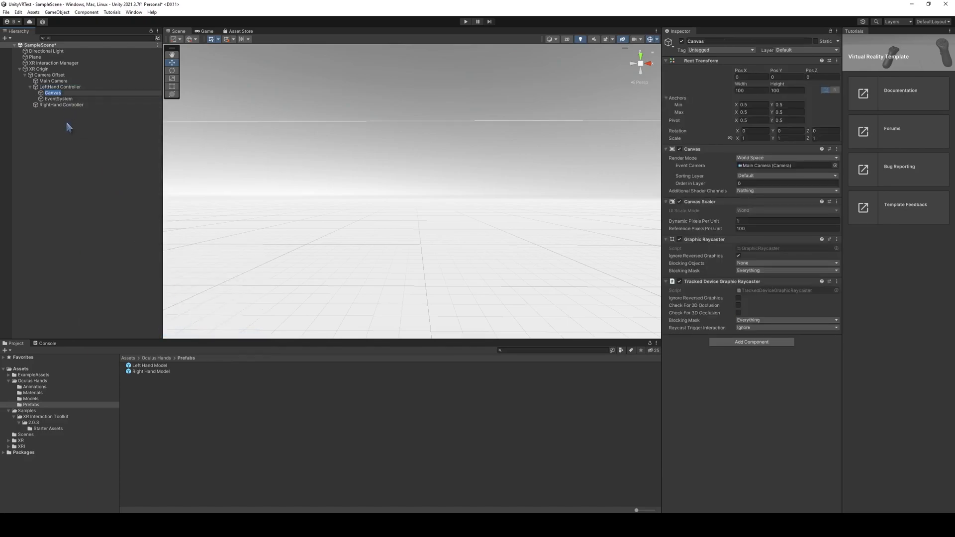
{"action": "left_click", "coordinate": [66, 99]}
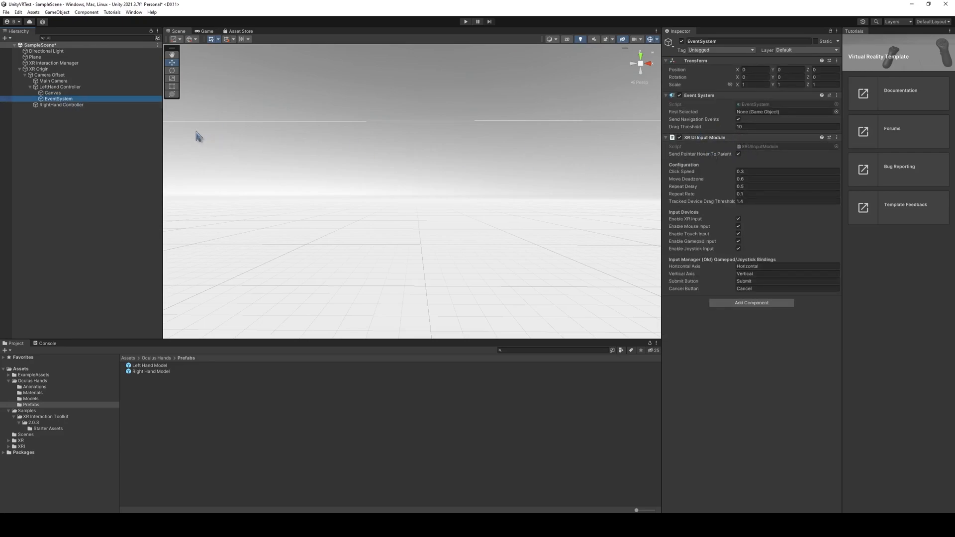
Add a TextMeshPro button as a child of the LeftHand Controller's Canvas
{"action": "left_click", "coordinate": [97, 94]}
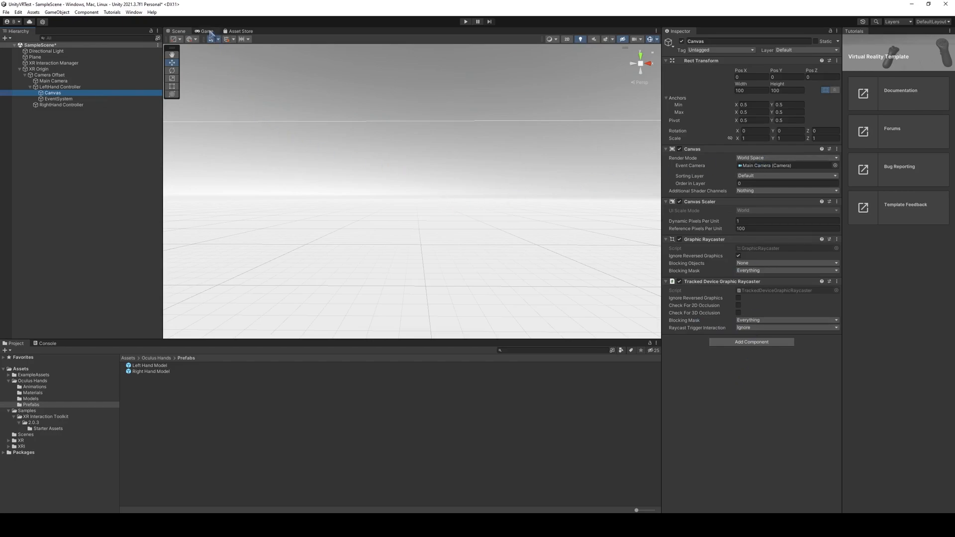
{"action": "right_click", "coordinate": [71, 93]}
{"action": "mouse_move", "coordinate": [99, 241]}
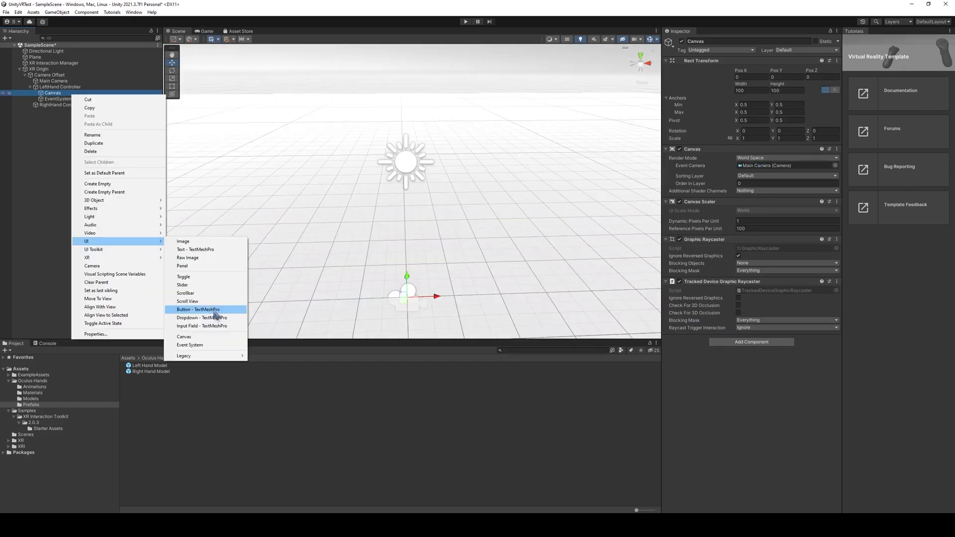
{"action": "left_click", "coordinate": [214, 311]}
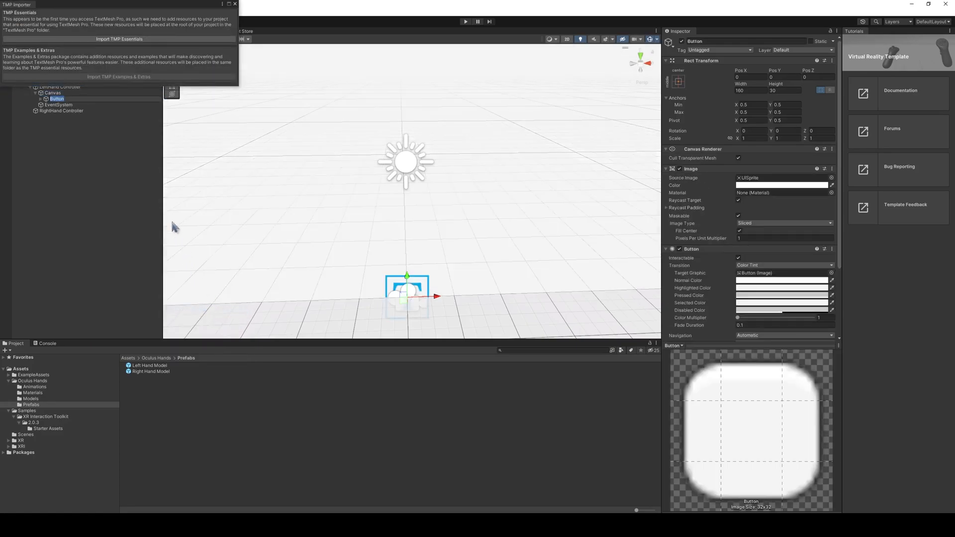
Import the TMP Essentials and add a second TextMeshPro button to the LeftHand Controller's Canvas
{"action": "left_click", "coordinate": [123, 41]}
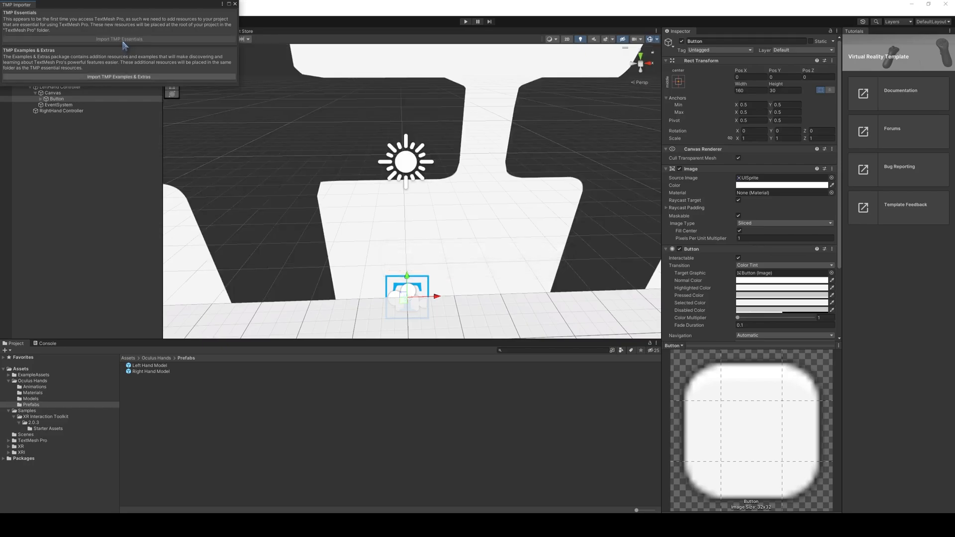
{"action": "right_click", "coordinate": [65, 93]}
{"action": "mouse_move", "coordinate": [115, 241]}
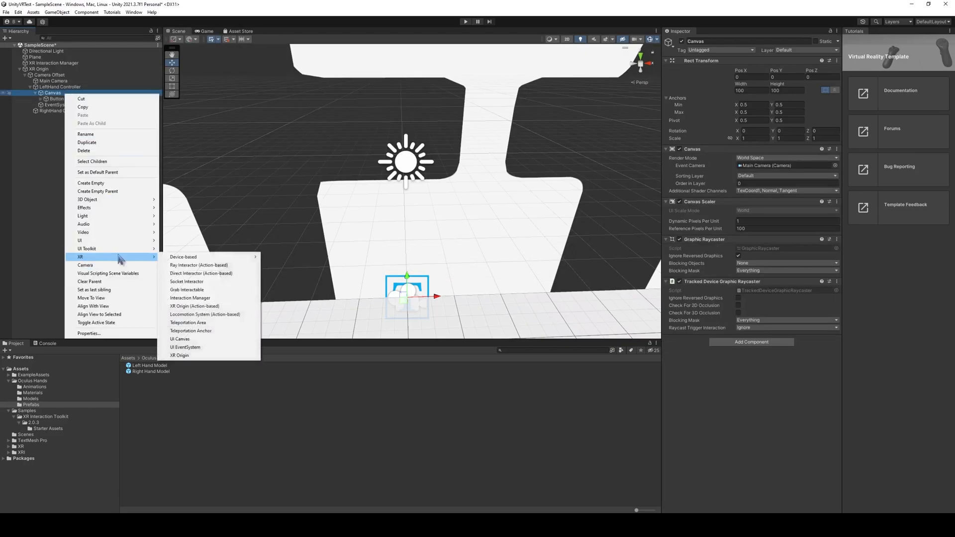
{"action": "left_click", "coordinate": [191, 309]}
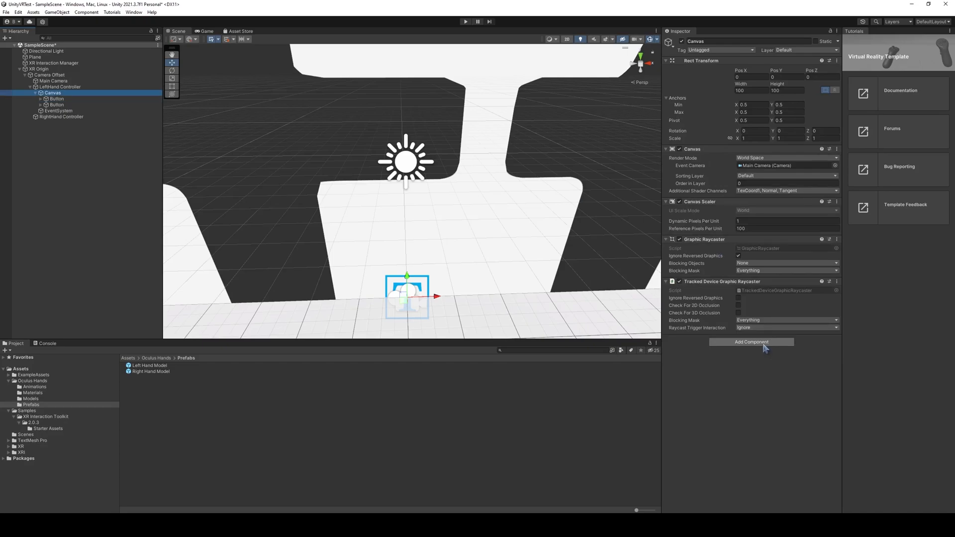
Add a Vertical Layout Group component to the LeftHand Controller's Canvas
{"action": "left_click", "coordinate": [764, 345]}
{"action": "type", "text": "vert"}
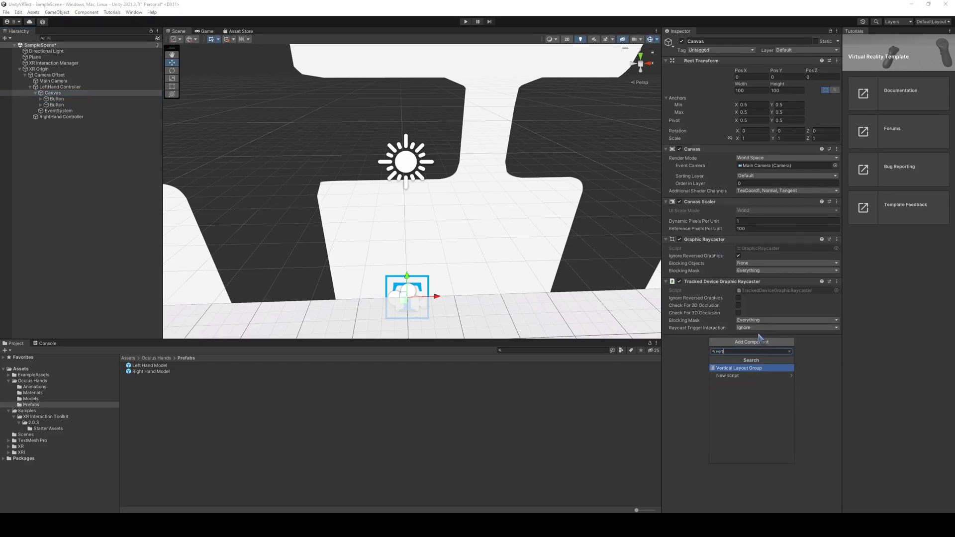
{"action": "left_click", "coordinate": [750, 371]}
{"action": "scroll", "coordinate": [374, 186], "scroll_direction": "down", "scroll_amount": 5}
{"action": "scroll", "coordinate": [384, 180], "scroll_direction": "down", "scroll_amount": 3}
{"action": "scroll", "coordinate": [386, 184], "scroll_direction": "up", "scroll_amount": 9}
Set the Canvas scale to 0.01 on the X, Y and Z axes
{"action": "right_click_drag", "start_coordinate": [414, 229], "coordinate": [80, 52]}
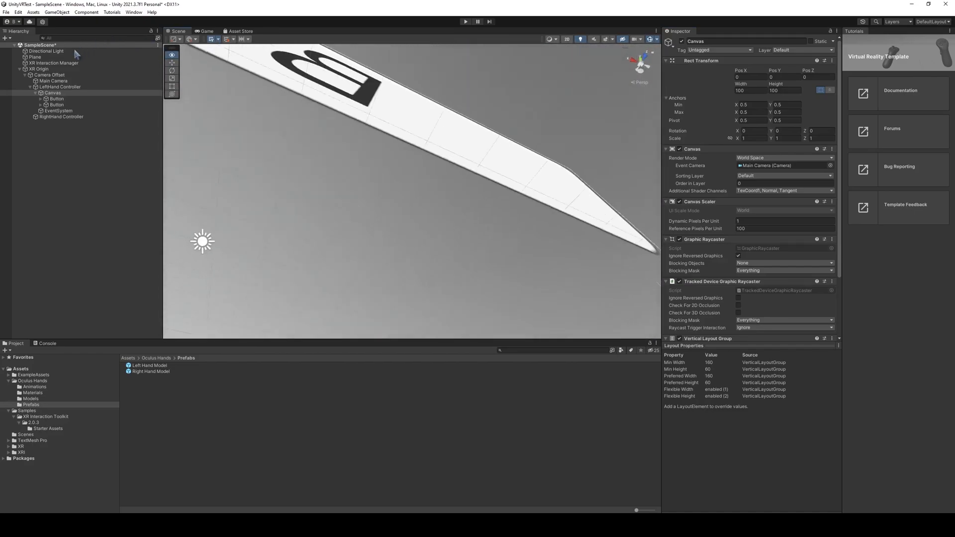
{"action": "key", "text": "f"}
{"action": "right_click_drag", "start_coordinate": [890, 137], "coordinate": [625, 136]}
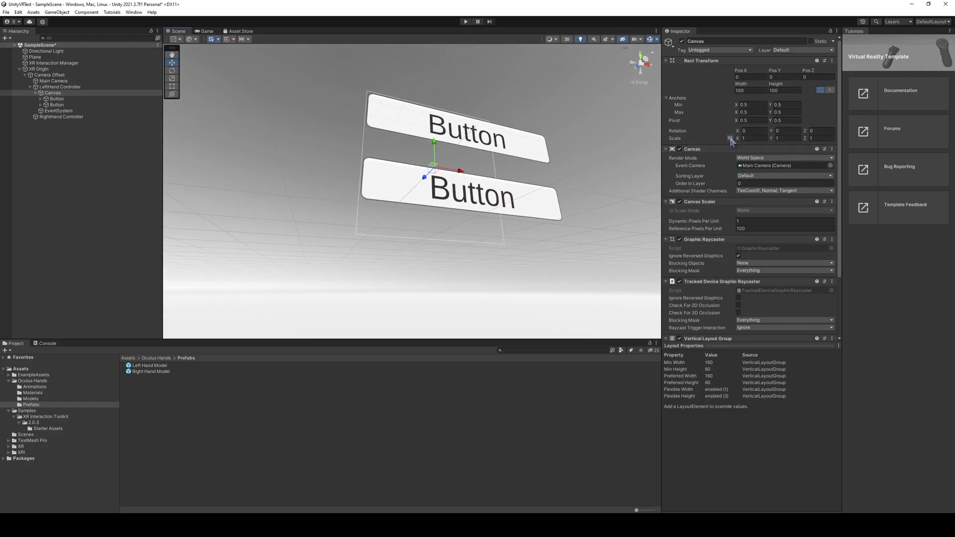
{"action": "left_click", "coordinate": [753, 139]}
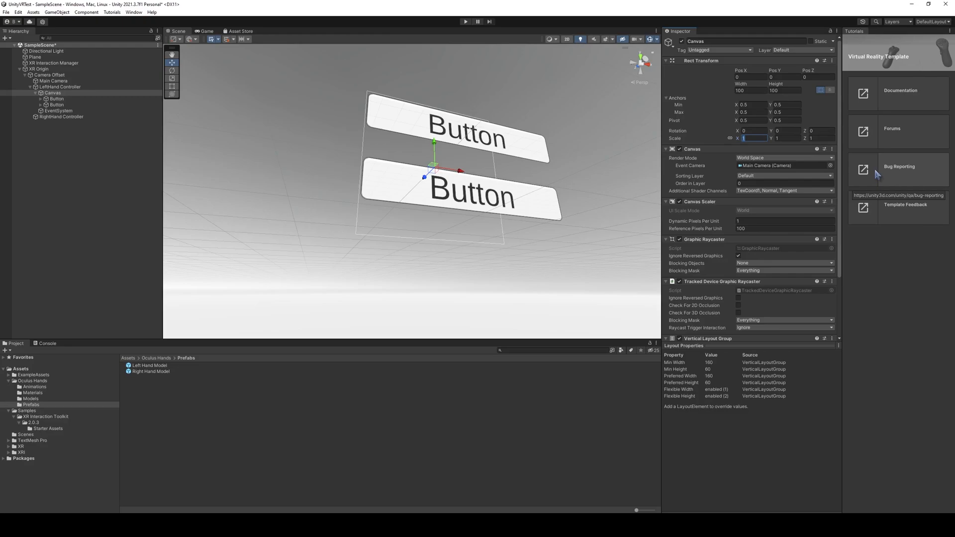
{"action": "type", "text": "0.01"}
{"action": "key", "text": "Tab"}
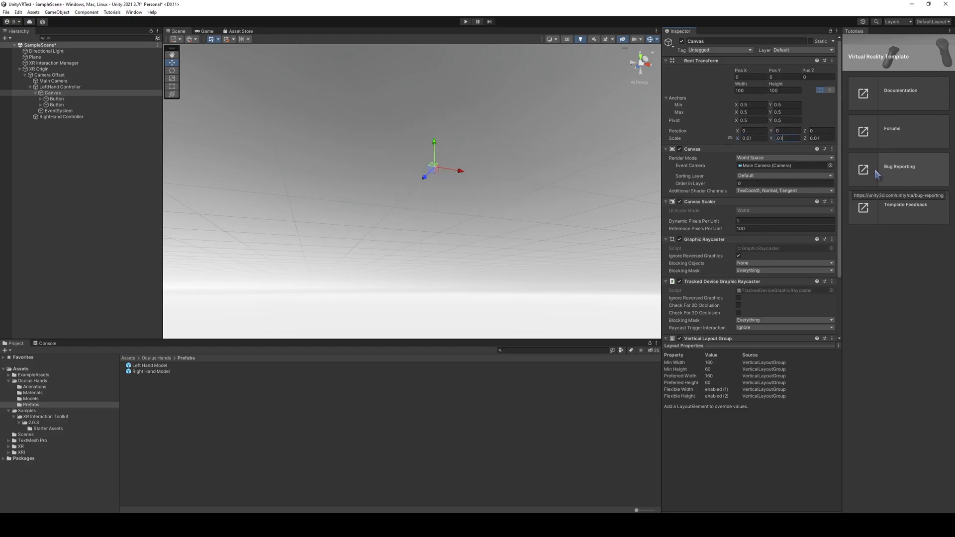
{"action": "left_click", "coordinate": [576, 154]}
Set the width of both Canvas buttons to 100 and run the scene in play mode to test them
{"action": "right_click_drag", "start_coordinate": [576, 153], "coordinate": [561, 135]}
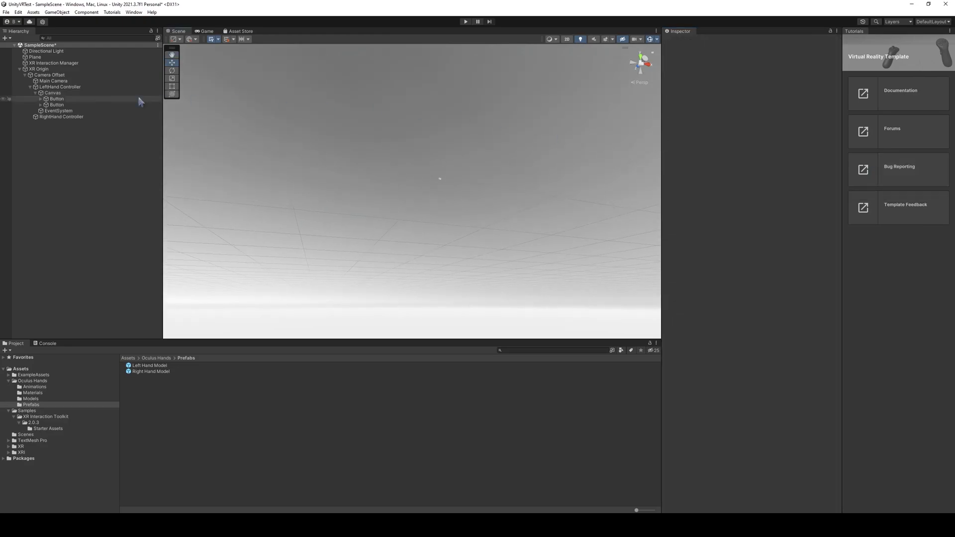
{"action": "left_click", "coordinate": [76, 100]}
{"action": "key", "text": "f"}
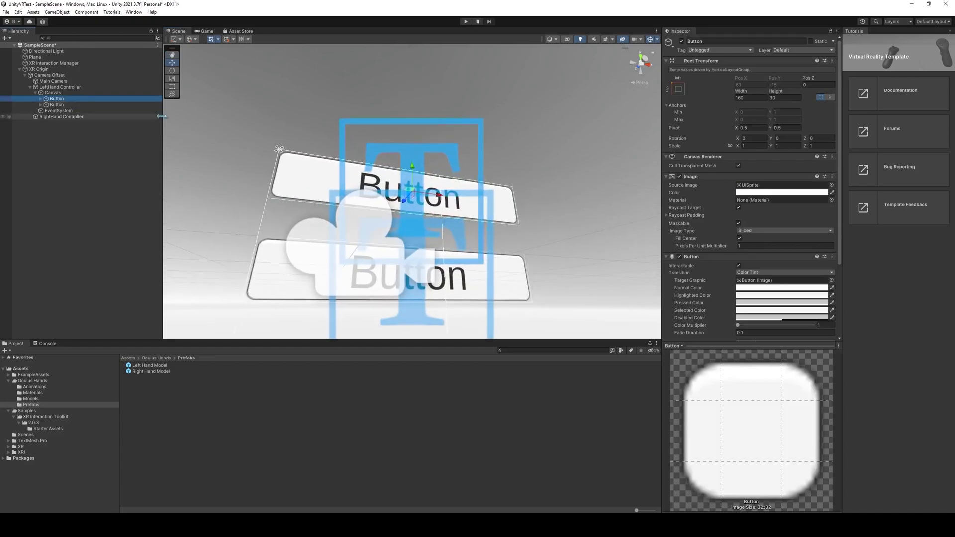
{"action": "key", "text": "s"}
{"action": "right_click_drag", "start_coordinate": [530, 160], "coordinate": [468, 167]}
{"action": "key", "text": "w"}
{"action": "key", "text": "s"}
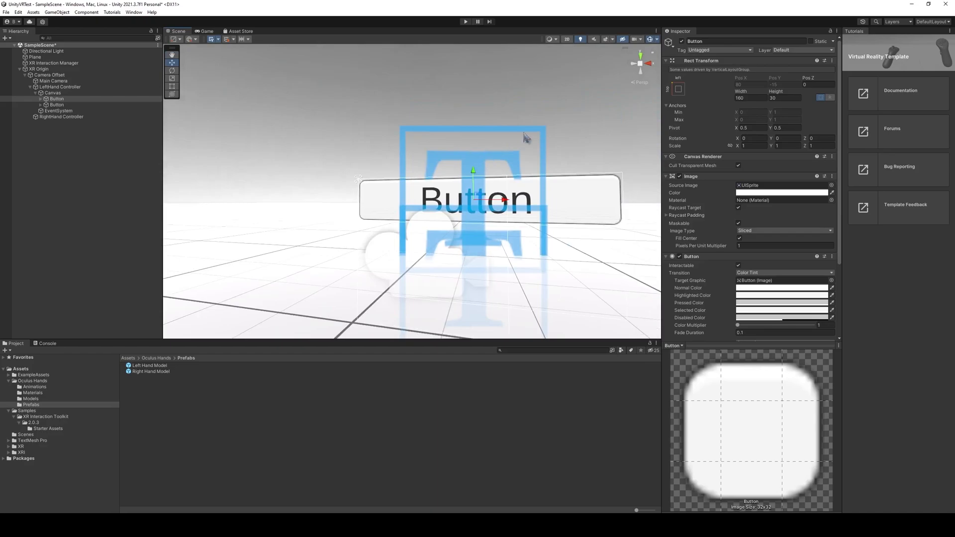
{"action": "left_click", "coordinate": [95, 105], "text": "shift"}
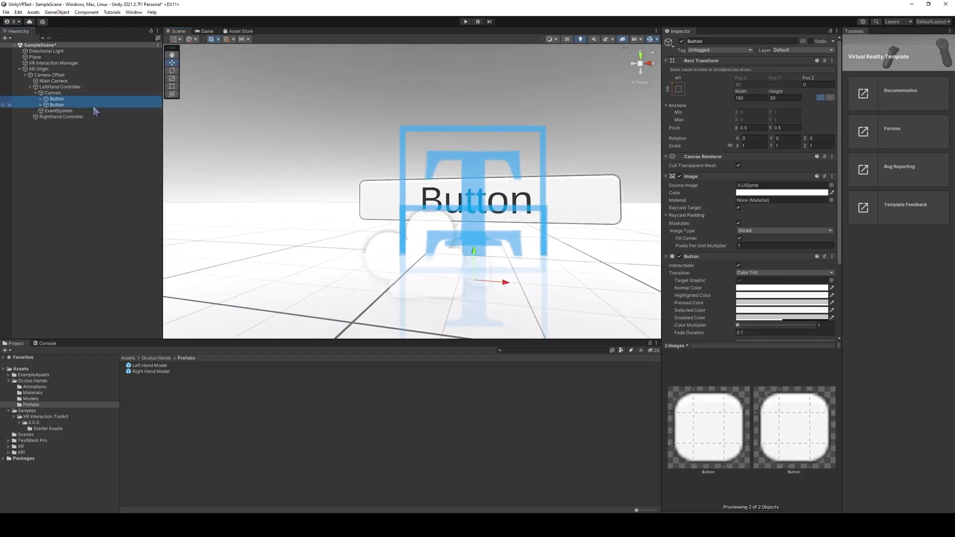
{"action": "left_click", "coordinate": [755, 98]}
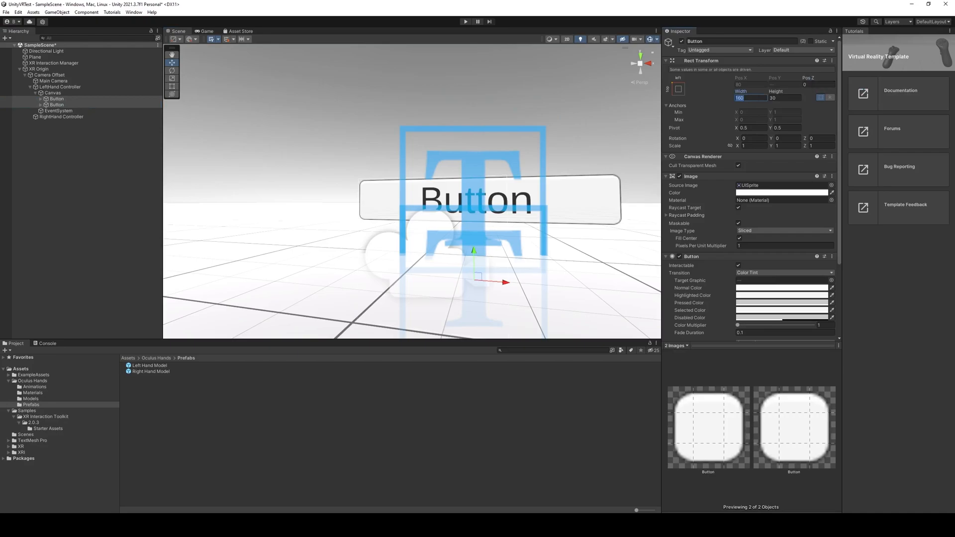
{"action": "type", "text": "100"}
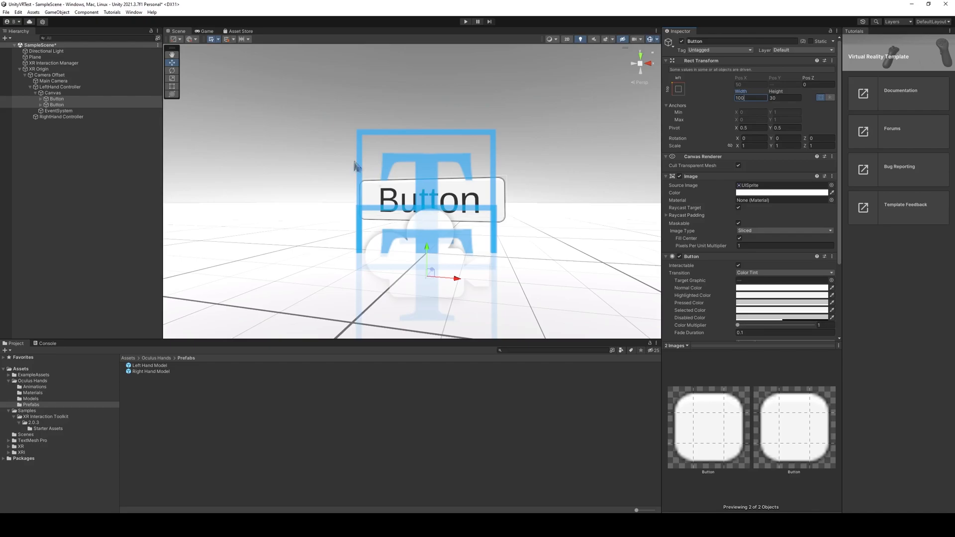
{"action": "left_click", "coordinate": [465, 22]}
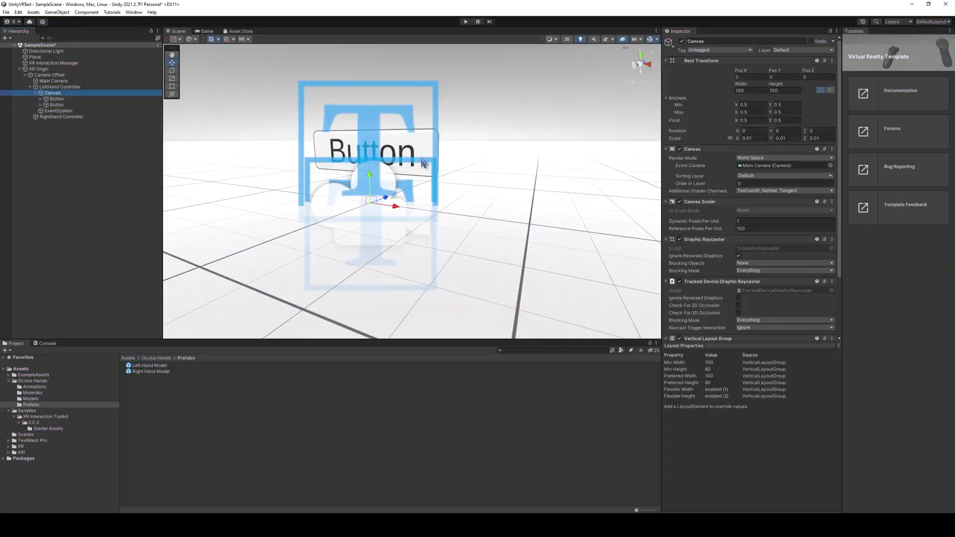
Position the Canvas at Z 0.5 and Y 0.25 relative to the LeftHand Controller
{"action": "right_click_drag", "start_coordinate": [515, 116], "coordinate": [429, 120]}
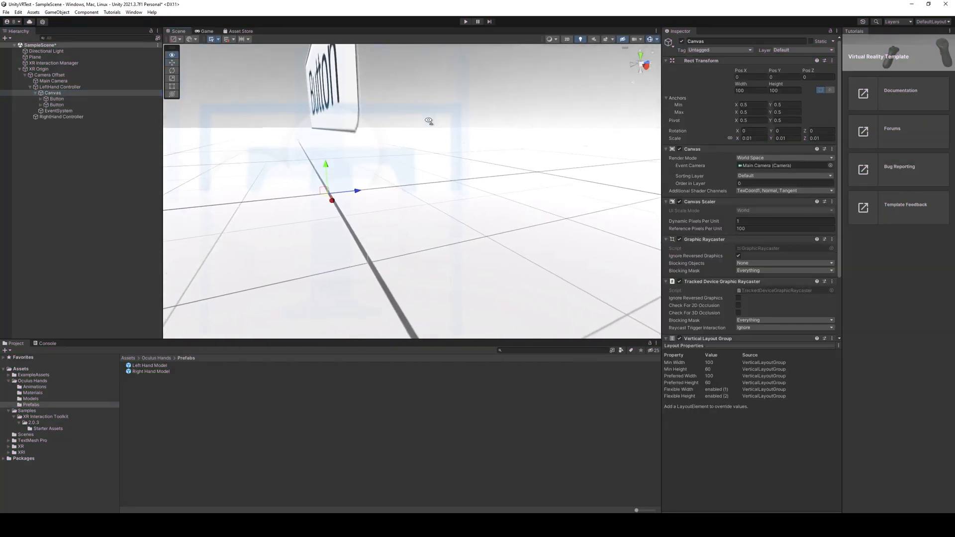
{"action": "key", "text": "f"}
{"action": "left_click_drag", "start_coordinate": [427, 187], "coordinate": [492, 175]}
{"action": "left_click", "coordinate": [825, 77]}
{"action": "type", "text": ".5"}
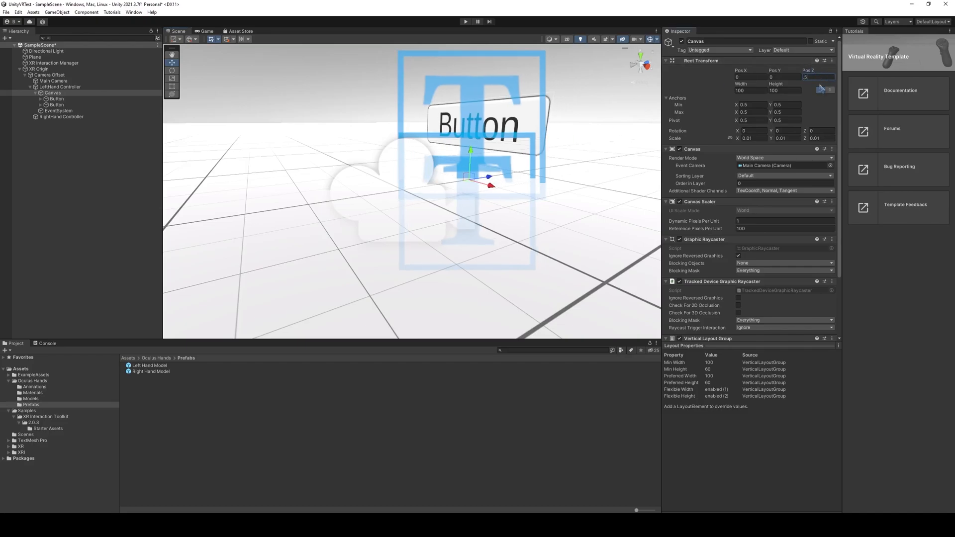
{"action": "left_click", "coordinate": [783, 77]}
{"action": "type", "text": "25"}
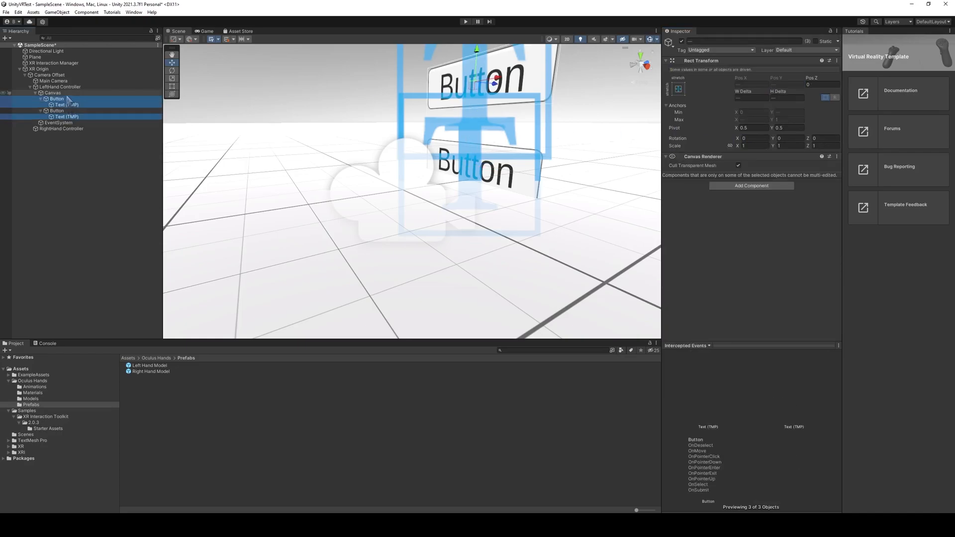
Enable Auto Size on the text of both buttons with a minimum of 8 and a maximum of 30
{"action": "left_click", "coordinate": [68, 93]}
{"action": "left_click", "coordinate": [70, 104]}
{"action": "left_click", "coordinate": [79, 123], "text": "ctrl"}
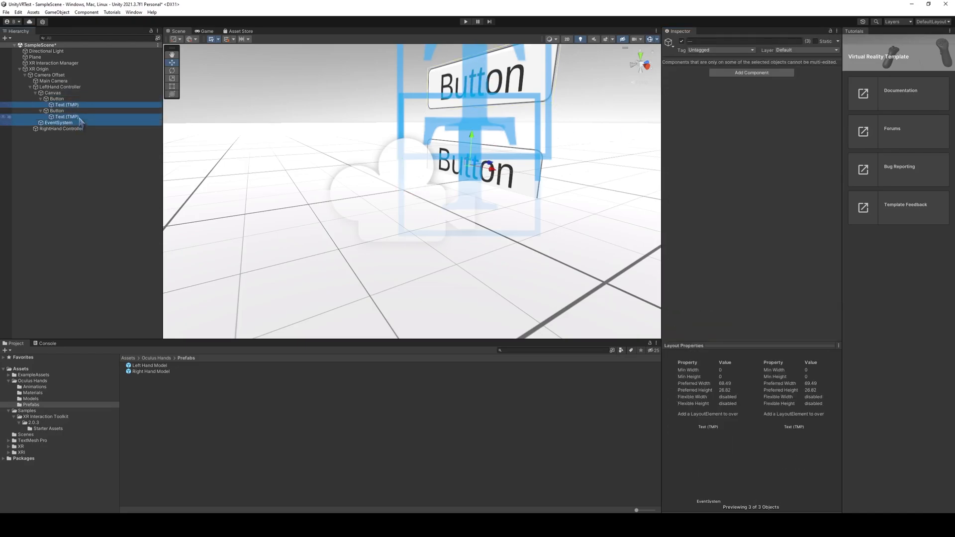
{"action": "left_click", "coordinate": [74, 117], "text": "ctrl"}
{"action": "left_click", "coordinate": [80, 105], "text": "ctrl"}
{"action": "left_click", "coordinate": [80, 105]}
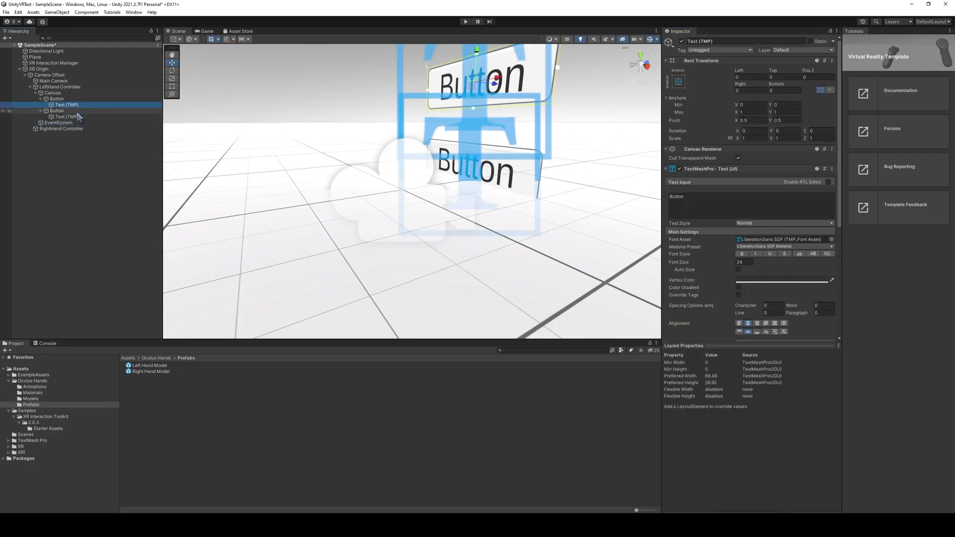
{"action": "left_click", "coordinate": [75, 117], "text": "ctrl"}
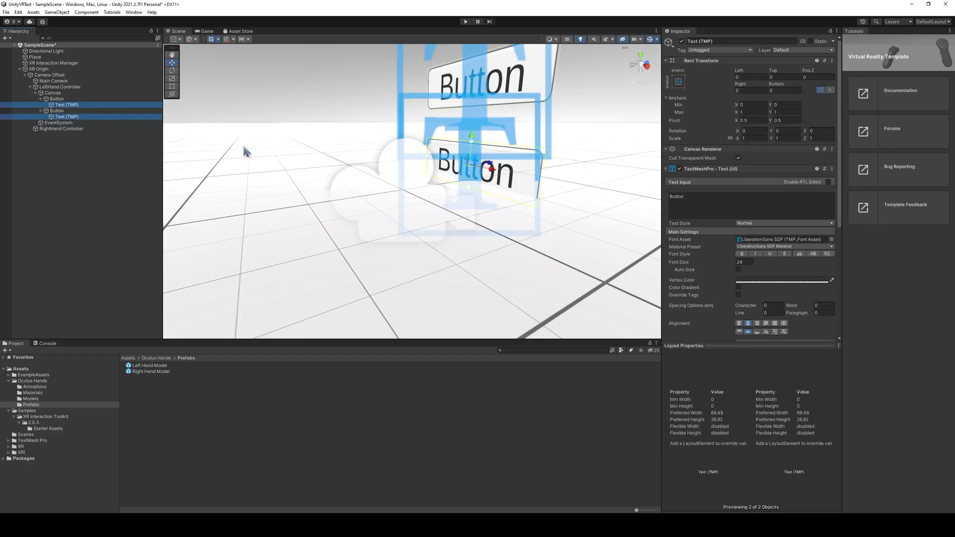
{"action": "left_click", "coordinate": [740, 270]}
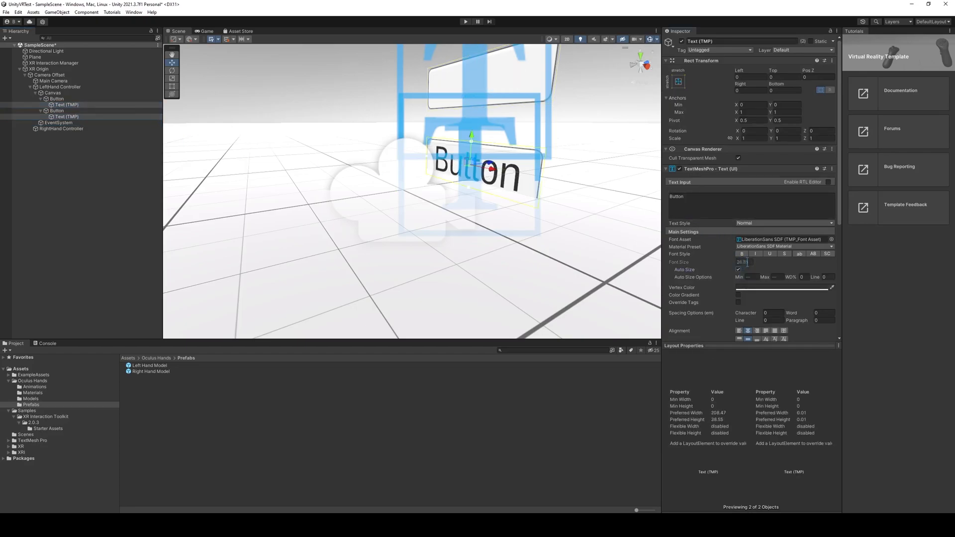
{"action": "left_click", "coordinate": [753, 278]}
{"action": "key", "text": "Tab"}
{"action": "type", "text": "30"}
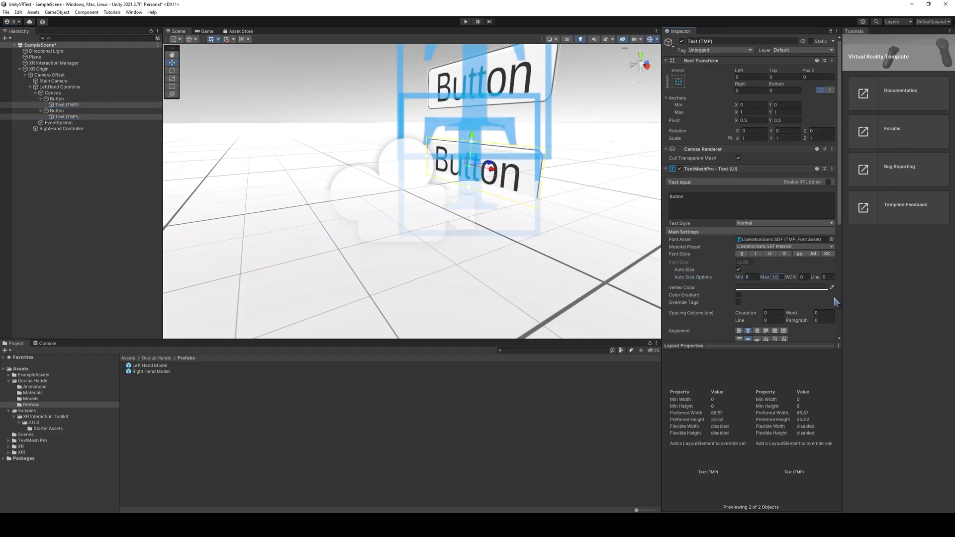
Resize both Canvas buttons to a width of 60 and a height of 20
{"action": "left_click", "coordinate": [61, 110]}
{"action": "left_click", "coordinate": [57, 98], "text": "ctrl"}
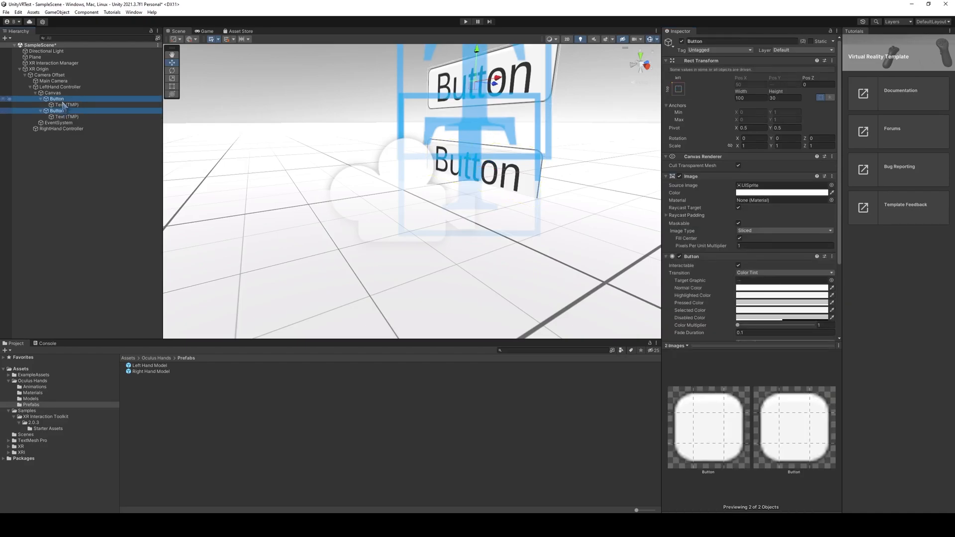
{"action": "left_click", "coordinate": [750, 97]}
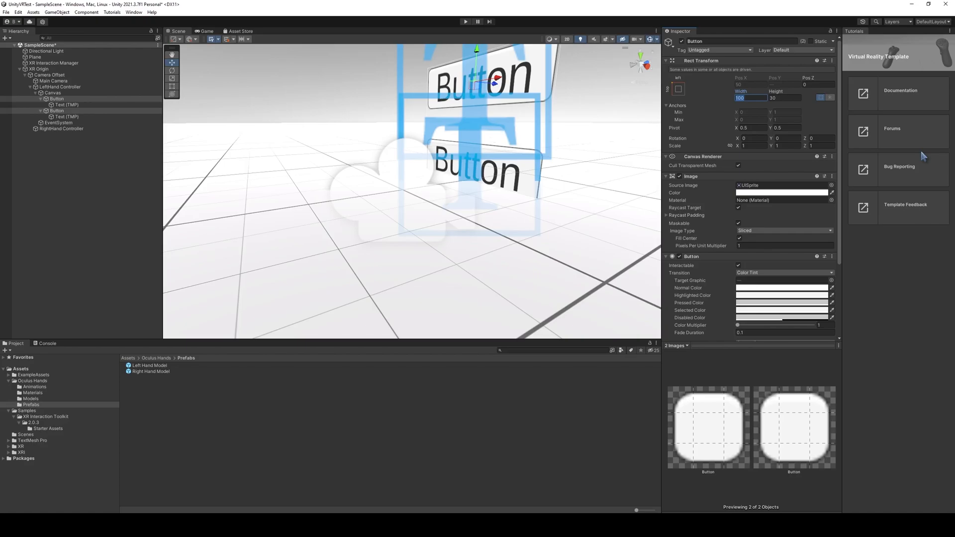
{"action": "type", "text": "60"}
{"action": "key", "text": "Tab"}
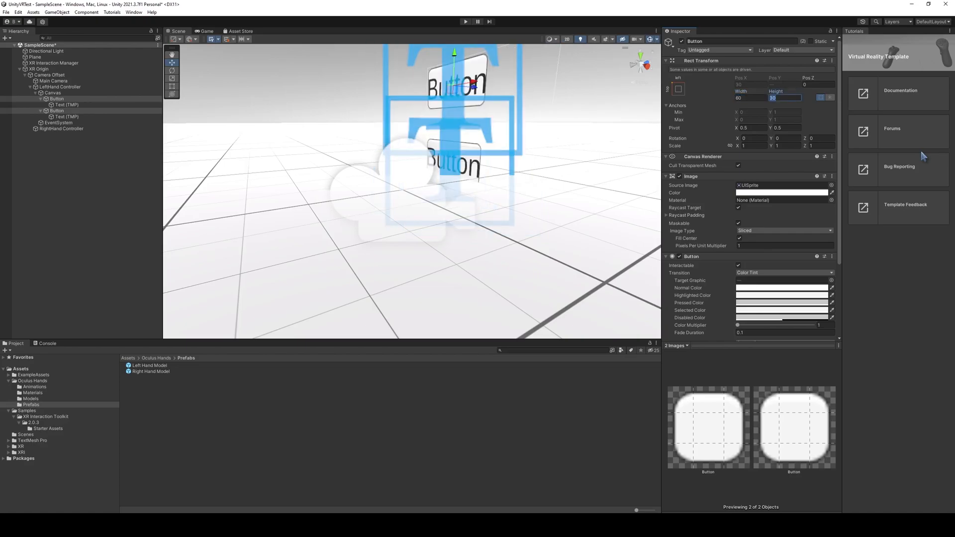
{"action": "type", "text": "20"}
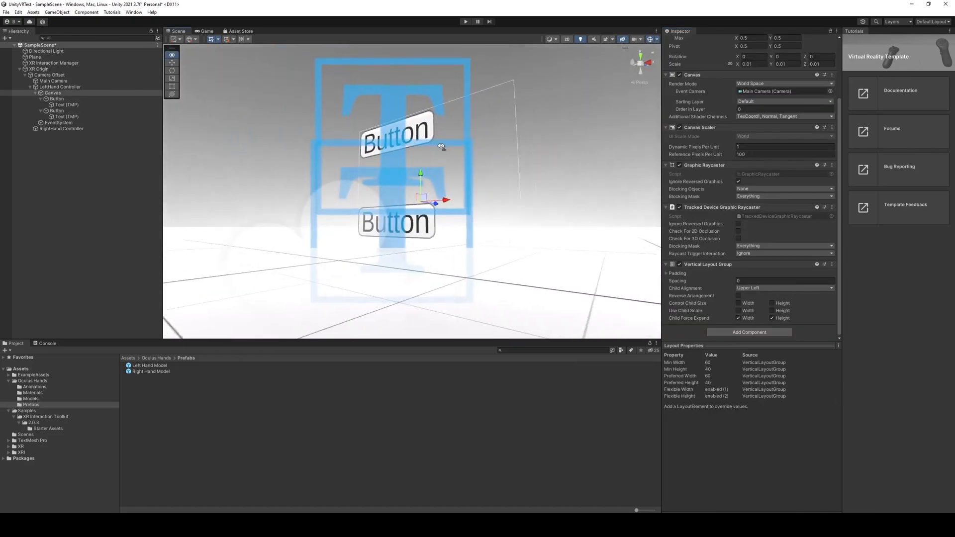
Set the Canvas height to 50 to bring its two buttons closer together
{"action": "right_click_drag", "start_coordinate": [442, 145], "coordinate": [468, 156]}
{"action": "scroll", "coordinate": [468, 156], "scroll_direction": "up", "scroll_amount": 4}
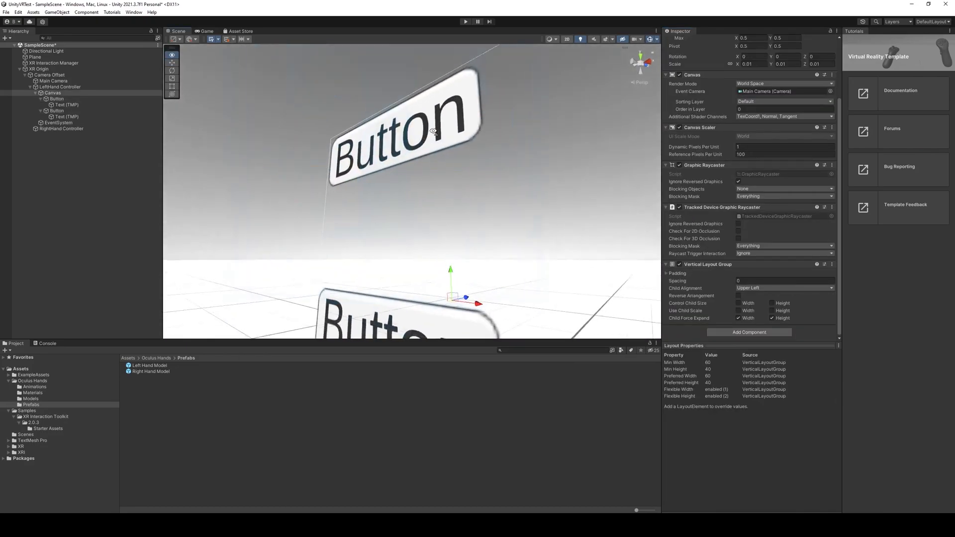
{"action": "scroll", "coordinate": [468, 155], "scroll_direction": "down", "scroll_amount": 3}
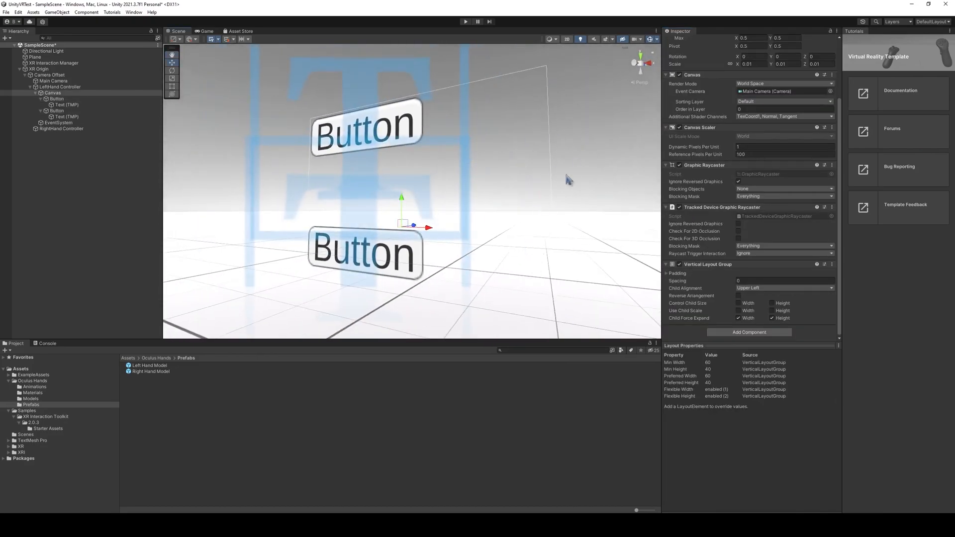
{"action": "scroll", "coordinate": [758, 156], "scroll_direction": "up", "scroll_amount": 3}
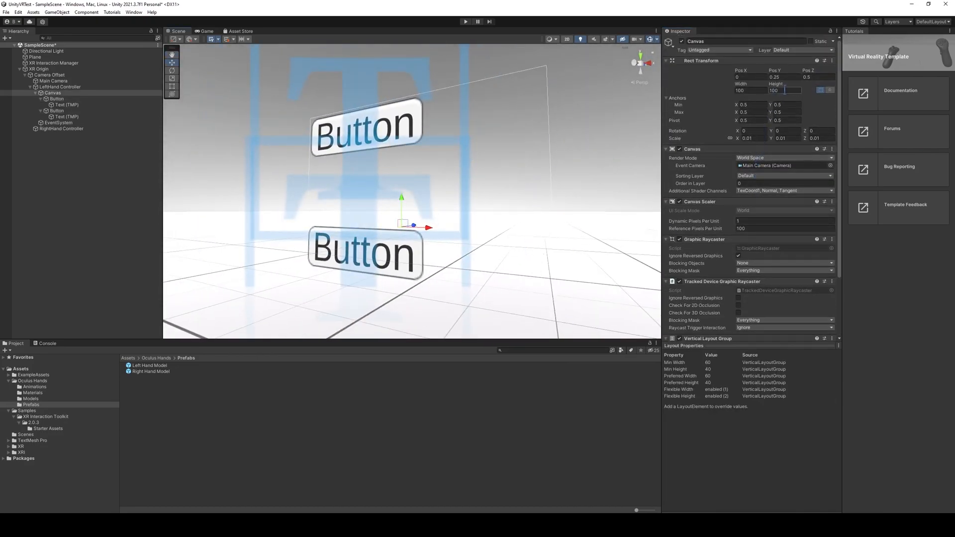
{"action": "left_click_drag", "start_coordinate": [776, 85], "coordinate": [209, 204]}
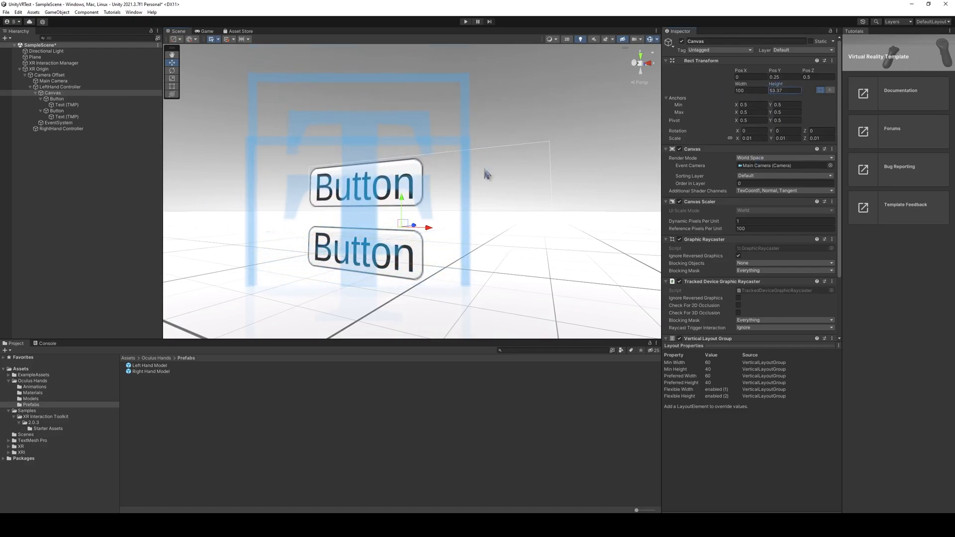
{"action": "left_click", "coordinate": [787, 92]}
{"action": "type", "text": "50"}
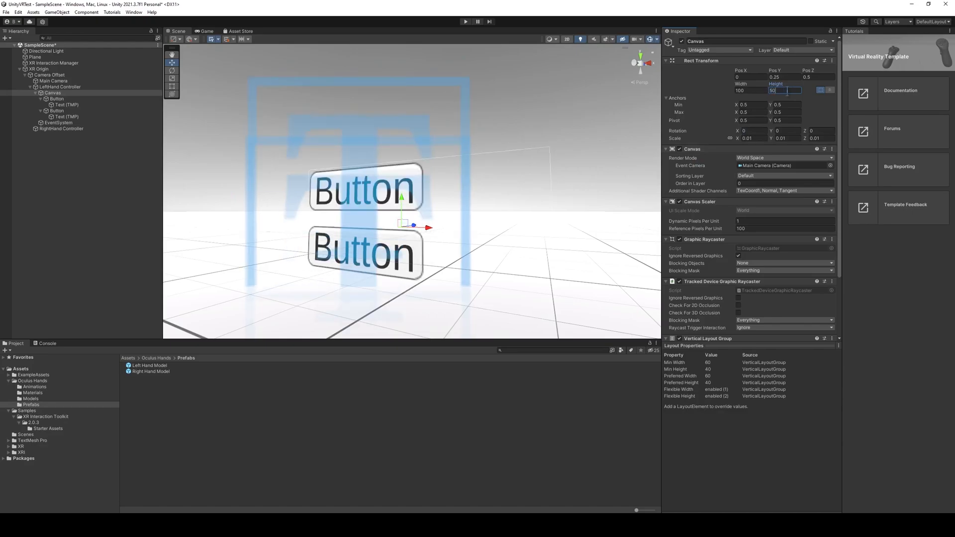
Change the upper button's text to "Restart"
{"action": "left_click", "coordinate": [77, 106]}
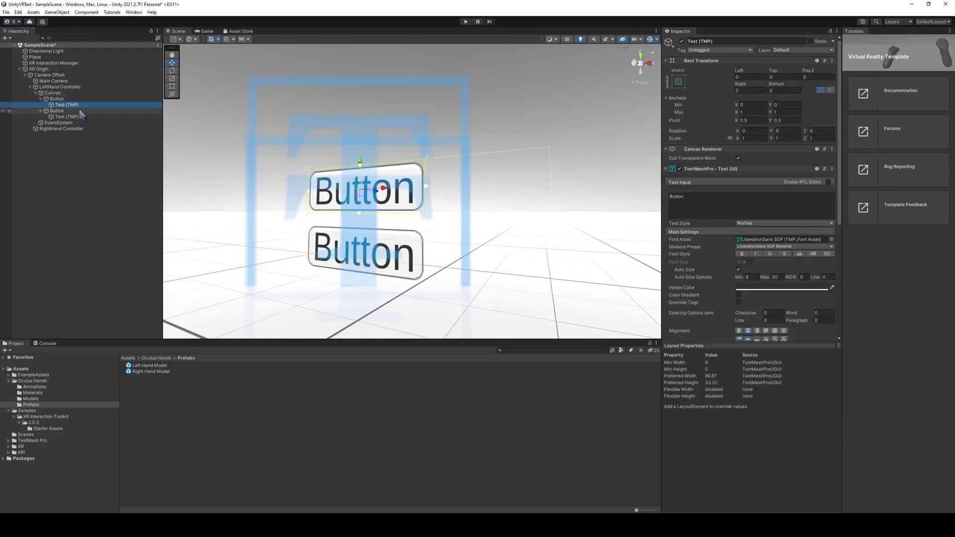
{"action": "double_click", "coordinate": [678, 197]}
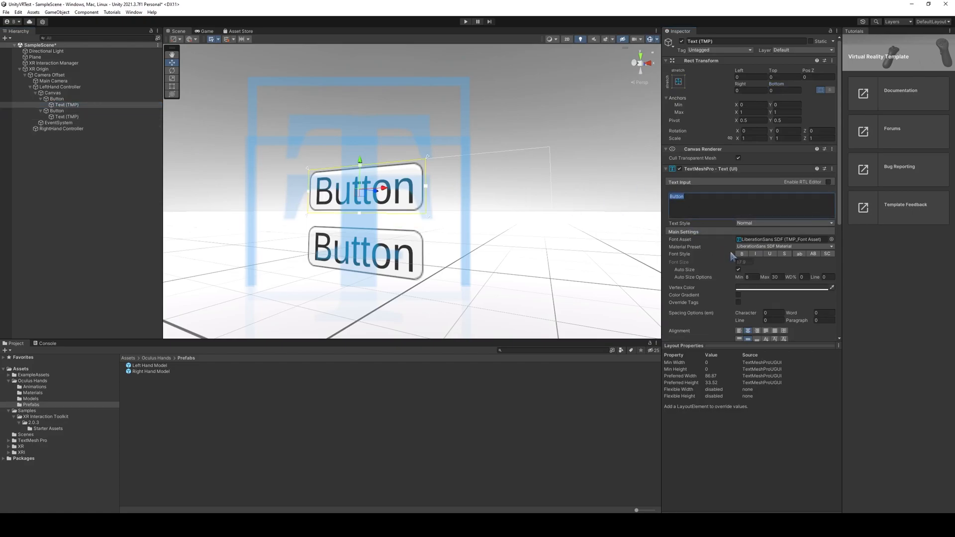
{"action": "type", "text": "Restart"}
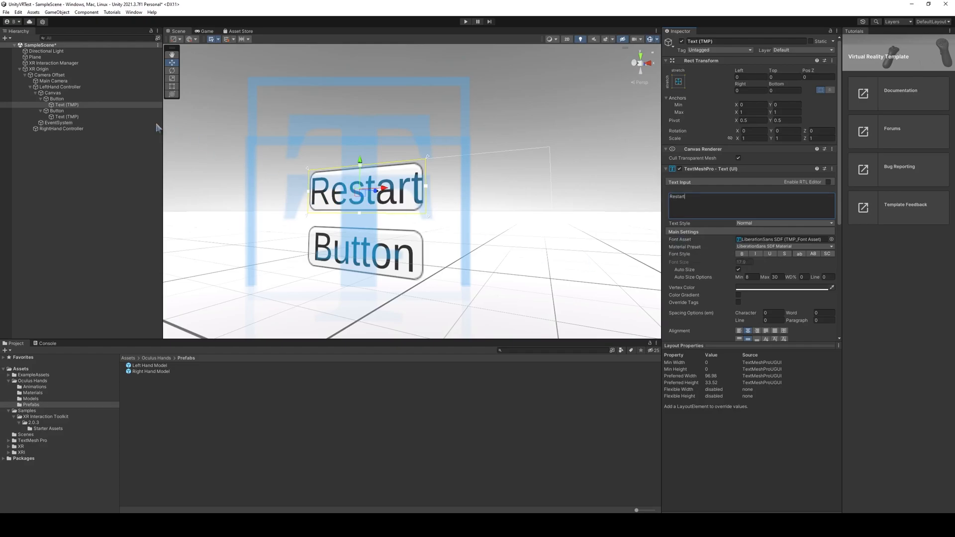
Change the lower button's text to "Exit" and play the scene
{"action": "left_click", "coordinate": [117, 118]}
{"action": "left_click_drag", "start_coordinate": [704, 200], "coordinate": [599, 191]}
{"action": "type", "text": "Exit"}
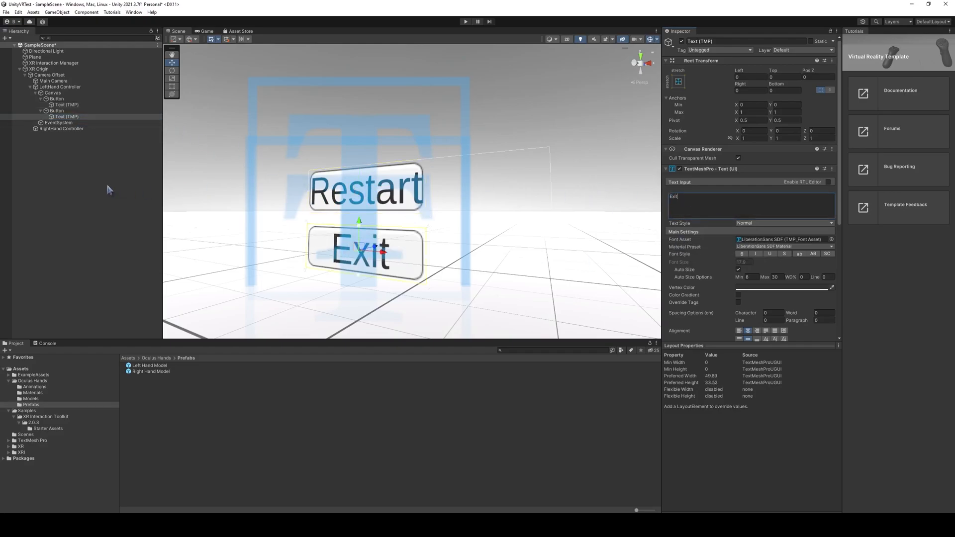
{"action": "left_click", "coordinate": [83, 169]}
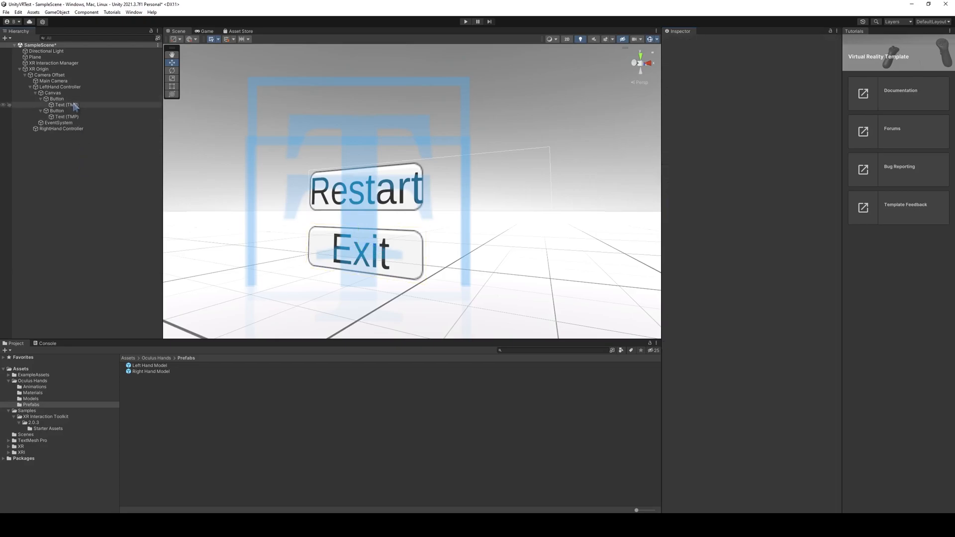
{"action": "key", "text": "ctrl+p"}
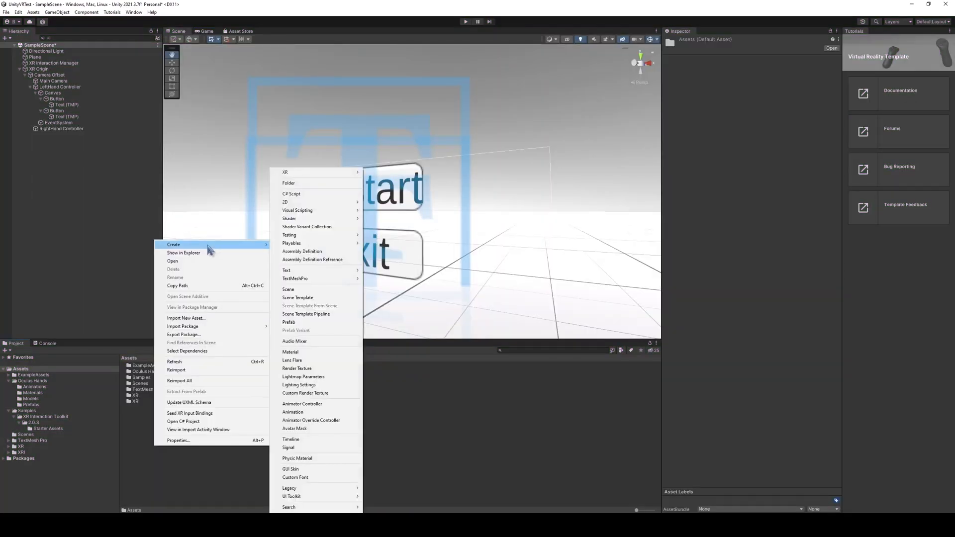
Create a C# script named PauseMenu in Assets and, in Visual Studio, add using directives for UnityEngine.SceneManagement and UnityEngine.InputSystem
{"action": "left_click", "coordinate": [311, 194]}
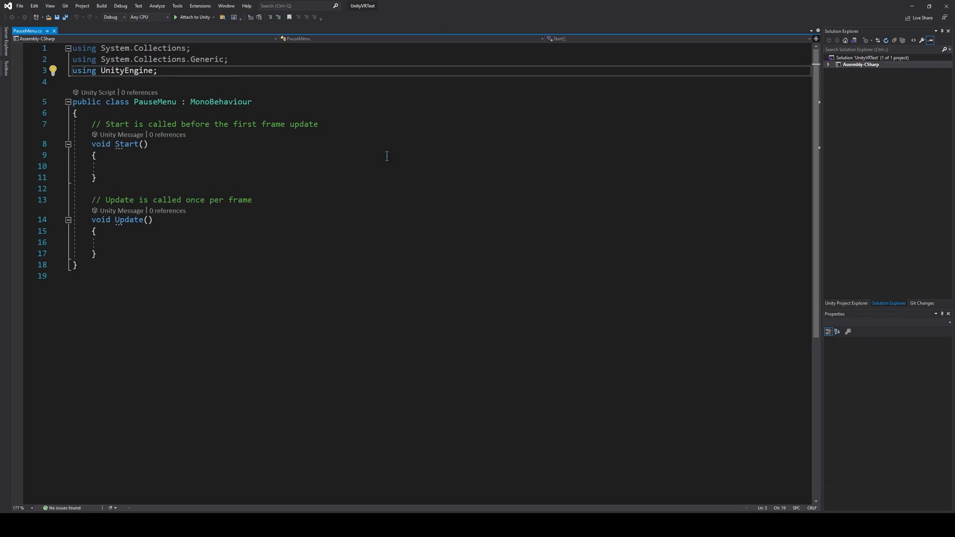
{"action": "type", "text": "using UnityEngine.SceneManagement; using UnityEngine.InputSystem;"}
Declare a public GameObject variable named wristUI at the start of the PauseMenu class
{"action": "left_click", "coordinate": [156, 137]}
{"action": "key", "text": "Return"}
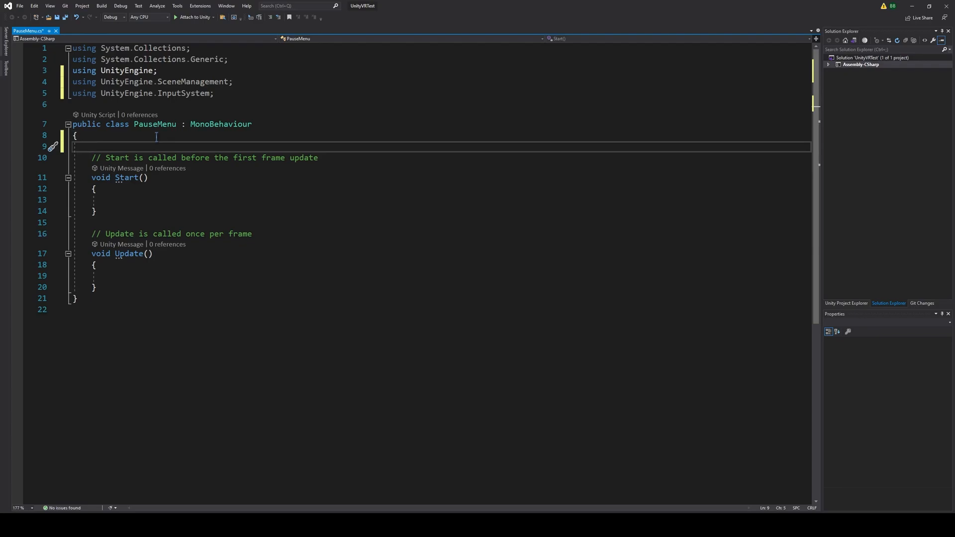
{"action": "type", "text": "public Ga"}
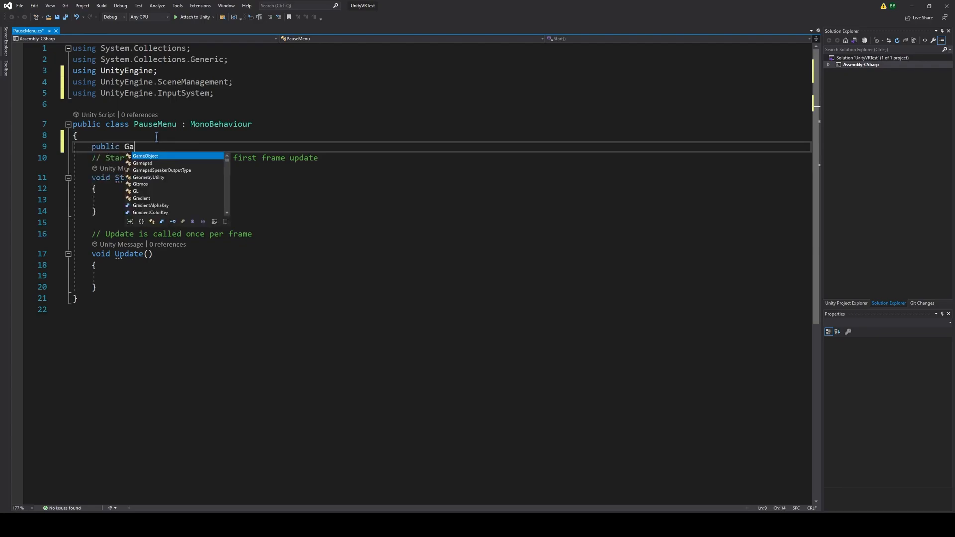
{"action": "type", "text": "meObject wristUI;"}
{"action": "key", "text": "Return"}
{"action": "key", "text": "Return"}
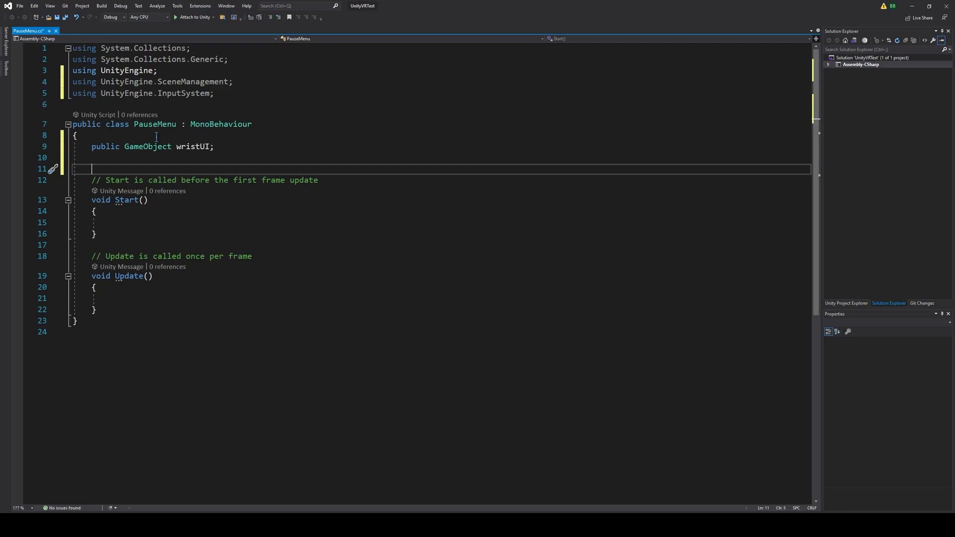
Declare a public bool named activeWristUI with the value true below the wristUI variable
{"action": "type", "text": "public bool ac"}
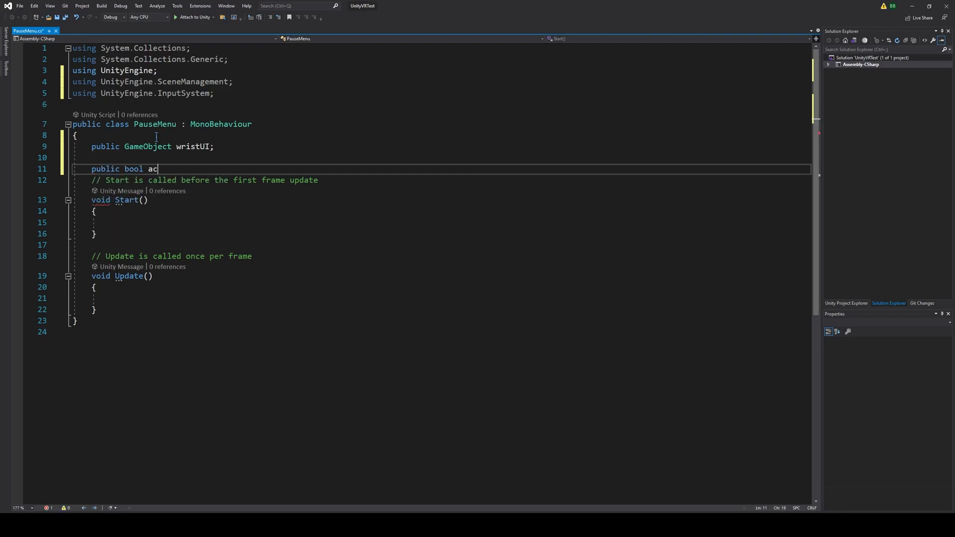
{"action": "type", "text": "tiveWrsitUI = true;"}
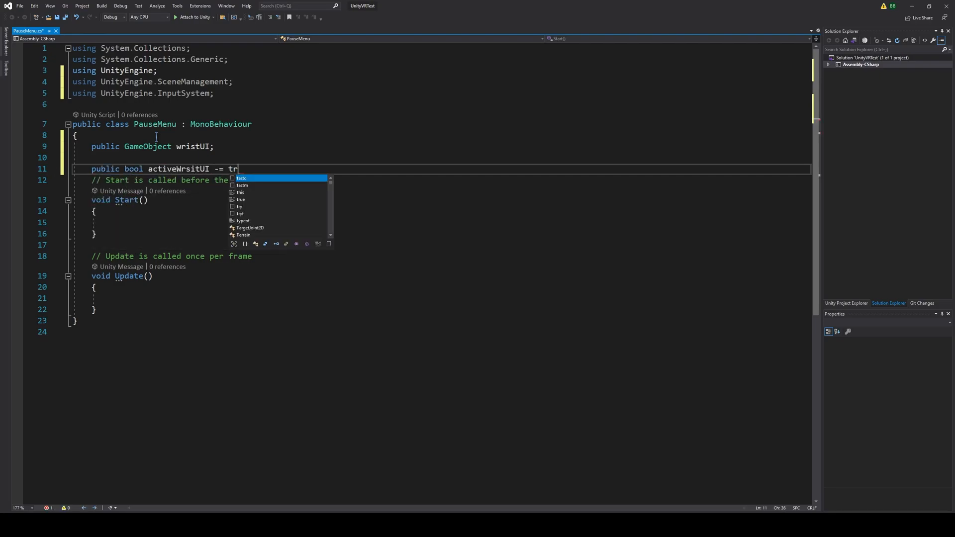
{"action": "key", "text": "Return"}
{"action": "key", "text": "Delete"}
{"action": "key", "text": "Right"}
{"action": "type", "text": "s"}
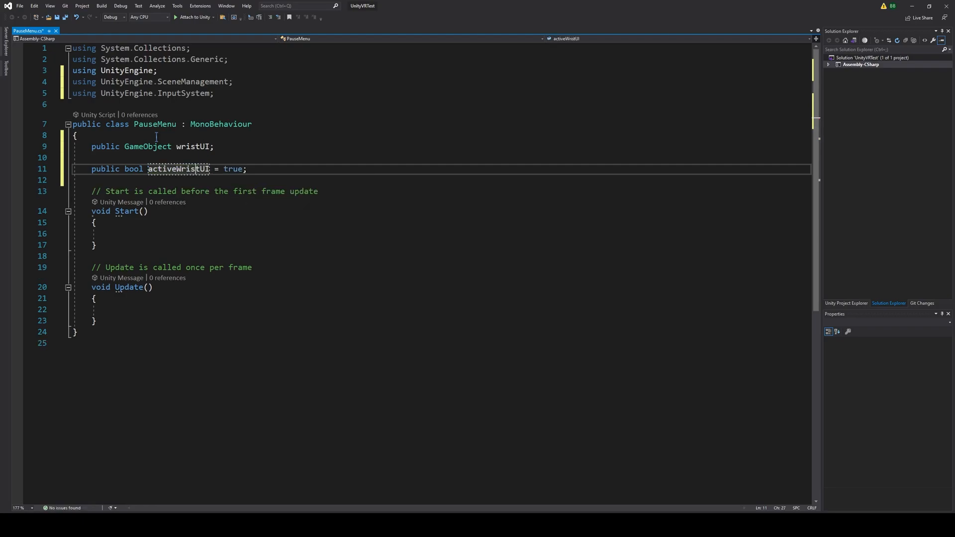
{"action": "left_click", "coordinate": [247, 175]}
Call DisplayWristUI() inside the Start method
{"action": "left_click", "coordinate": [177, 244]}
{"action": "left_click", "coordinate": [176, 238]}
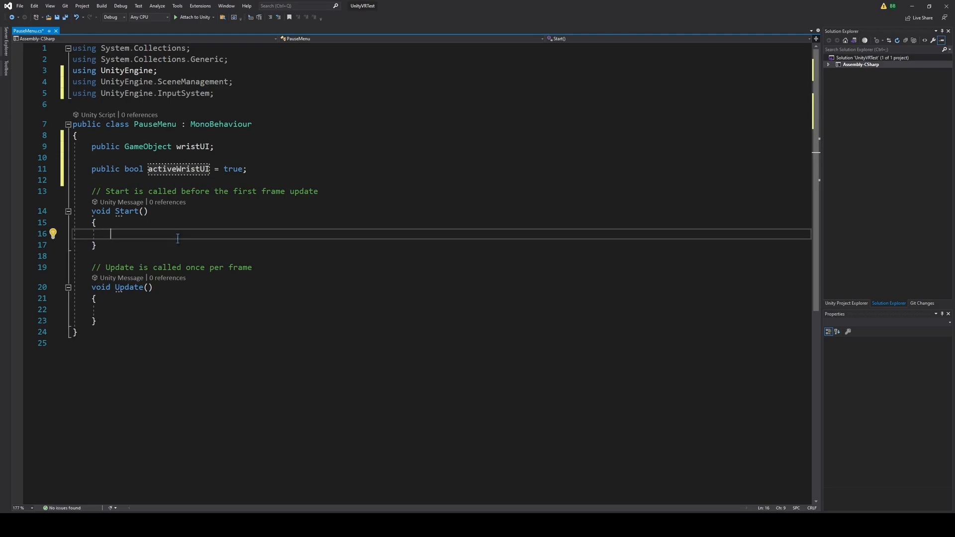
{"action": "type", "text": "Display"}
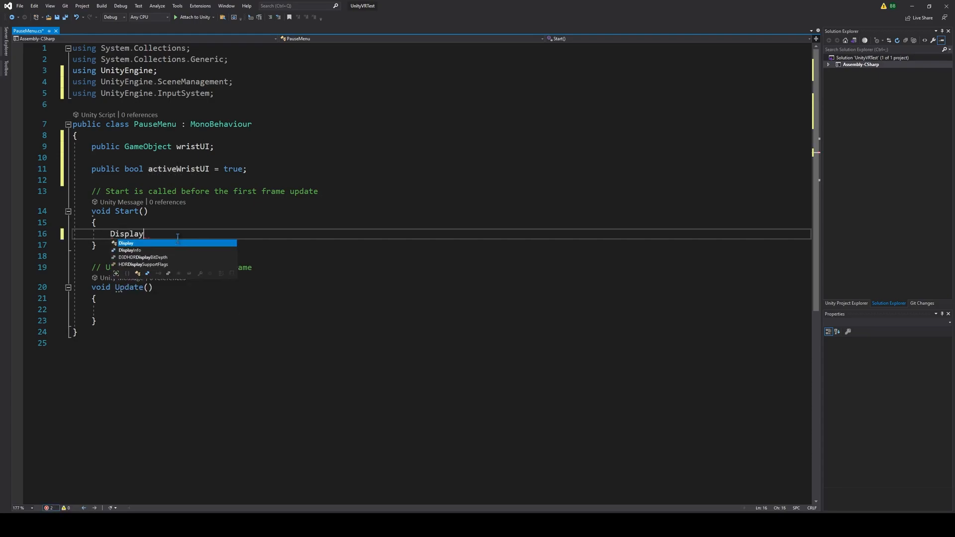
{"action": "type", "text": "WristUI();"}
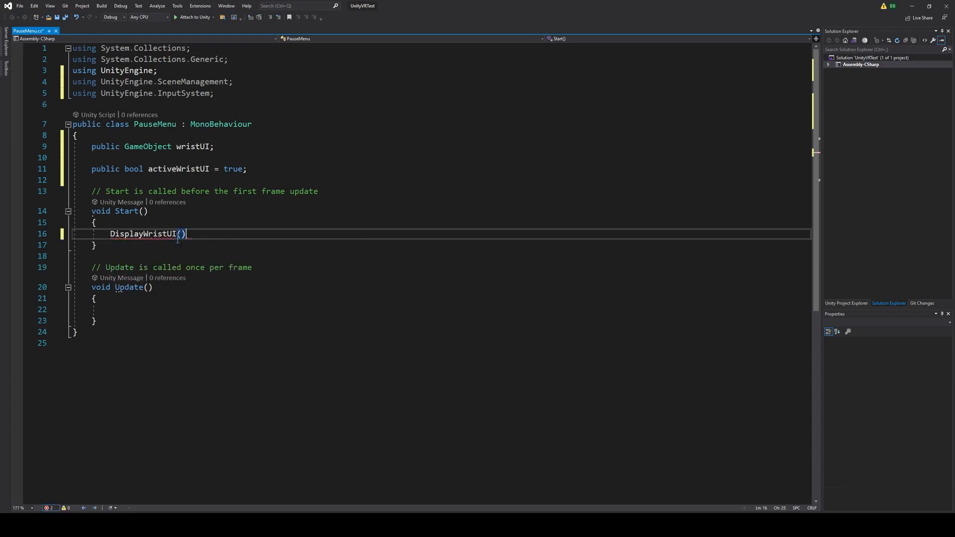
Add a public DisplayWristUI() method with an empty body below the Update method
{"action": "key", "text": "Down"}
{"action": "key", "text": "Down"}
{"action": "key", "text": "Down"}
{"action": "key", "text": "Down"}
{"action": "key", "text": "Down"}
{"action": "key", "text": "Down"}
{"action": "key", "text": "Down"}
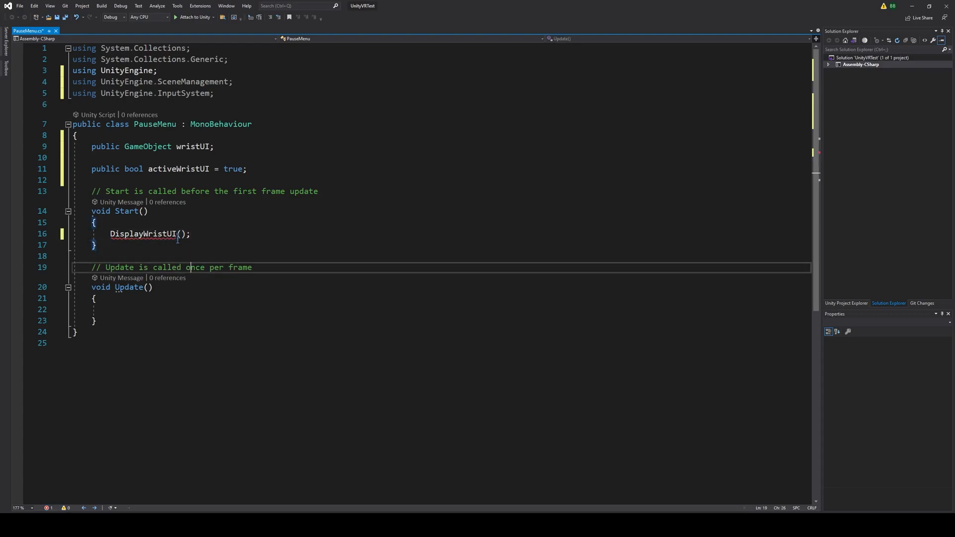
{"action": "key", "text": "Return"}
{"action": "key", "text": "Return"}
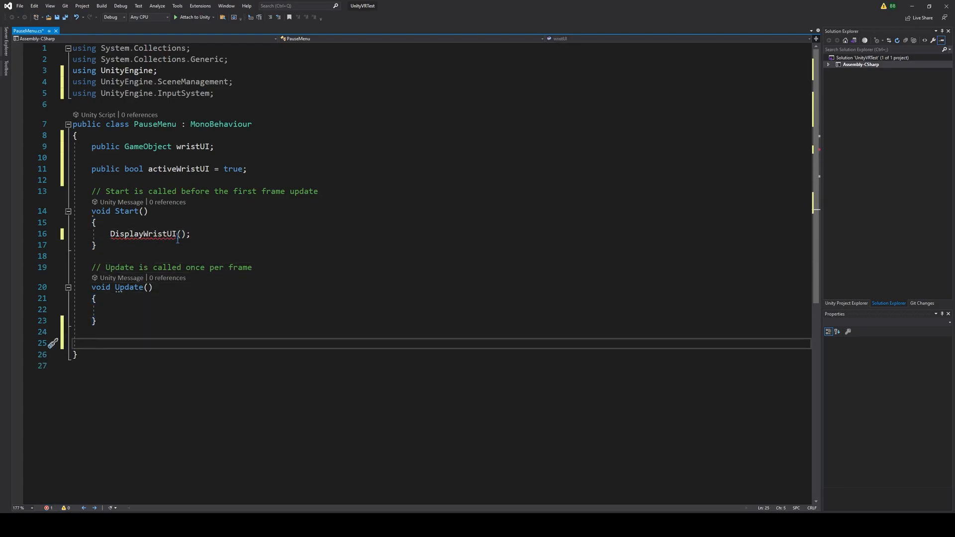
{"action": "type", "text": "pu"}
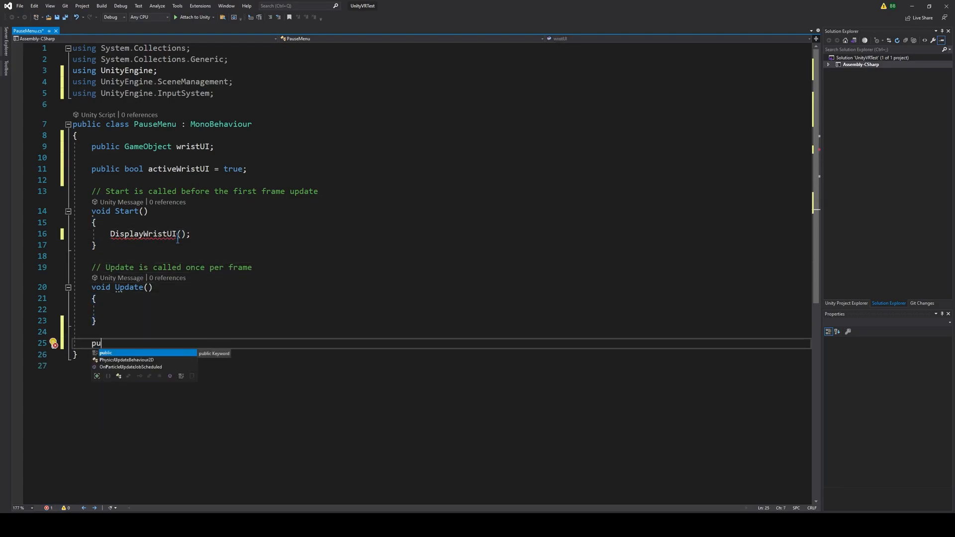
{"action": "type", "text": "blic Disp"}
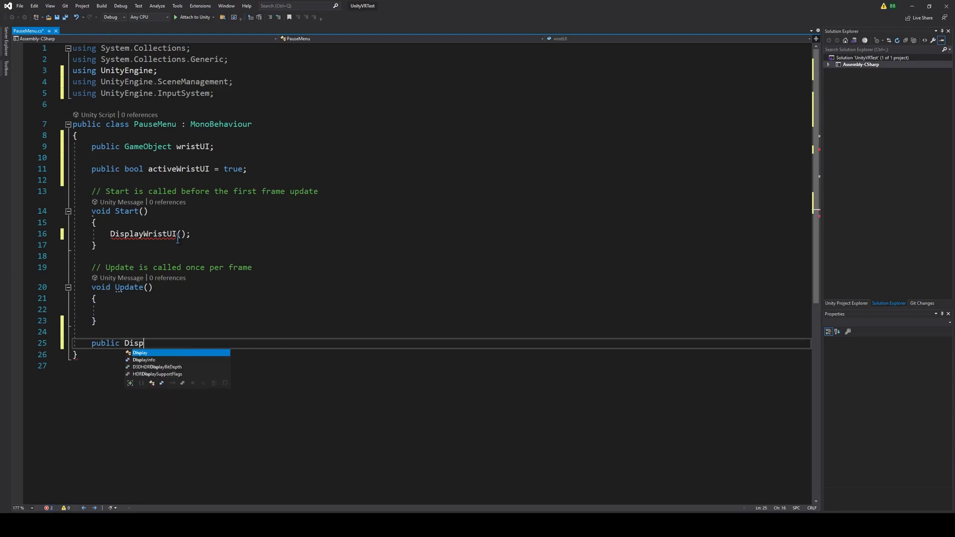
{"action": "type", "text": "layWrist"}
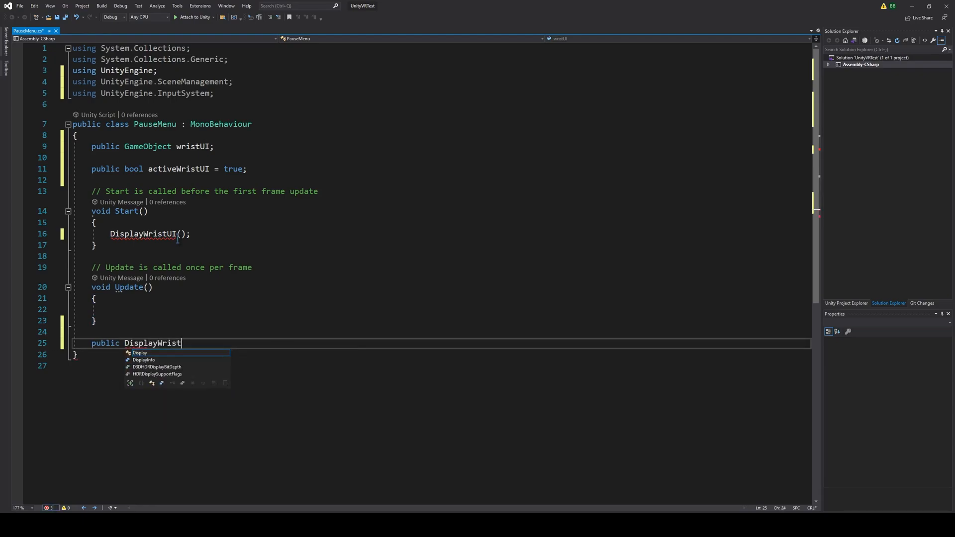
{"action": "type", "text": "UI()"}
{"action": "key", "text": "Return"}
{"action": "type", "text": "{"}
{"action": "key", "text": "Return"}
Give the DisplayWristUI method a void return type
{"action": "key", "text": "Up"}
{"action": "key", "text": "Up"}
{"action": "key", "text": "Right"}
{"action": "key", "text": "Right"}
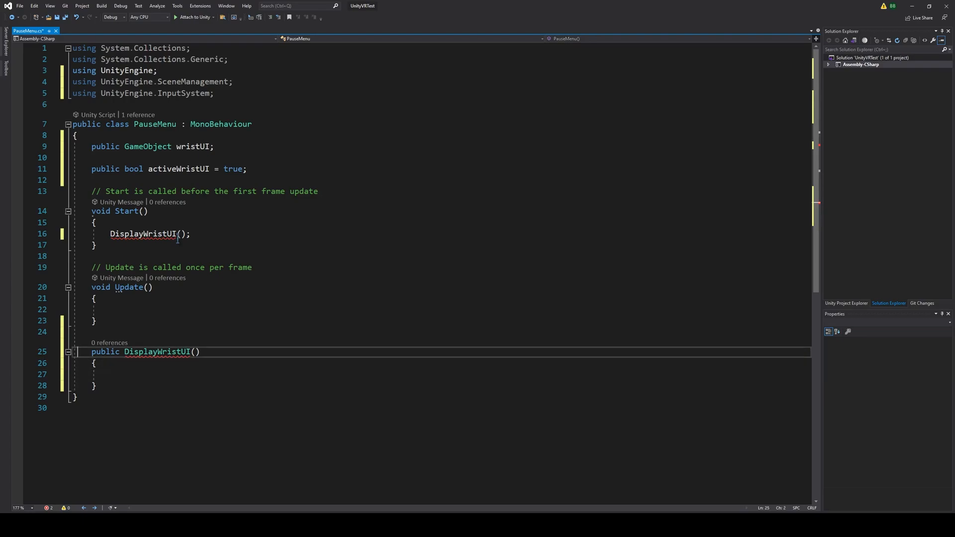
{"action": "key", "text": "ctrl+Right"}
{"action": "key", "text": "ctrl+Right"}
{"action": "type", "text": "void"}
{"action": "key", "text": "Down"}
{"action": "key", "text": "Down"}
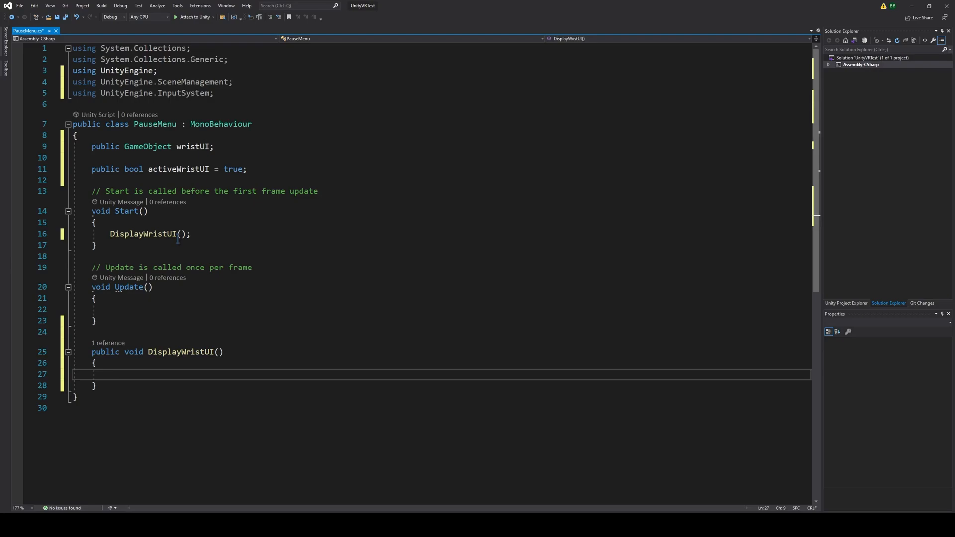
Add an empty if(activeWristUI) block inside the DisplayWristUI method
{"action": "type", "text": "if(activeWristUI)"}
{"action": "key", "text": "Return"}
{"action": "type", "text": "{"}
{"action": "key", "text": "Return"}
{"action": "key", "text": "Down"}
{"action": "key", "text": "Return"}
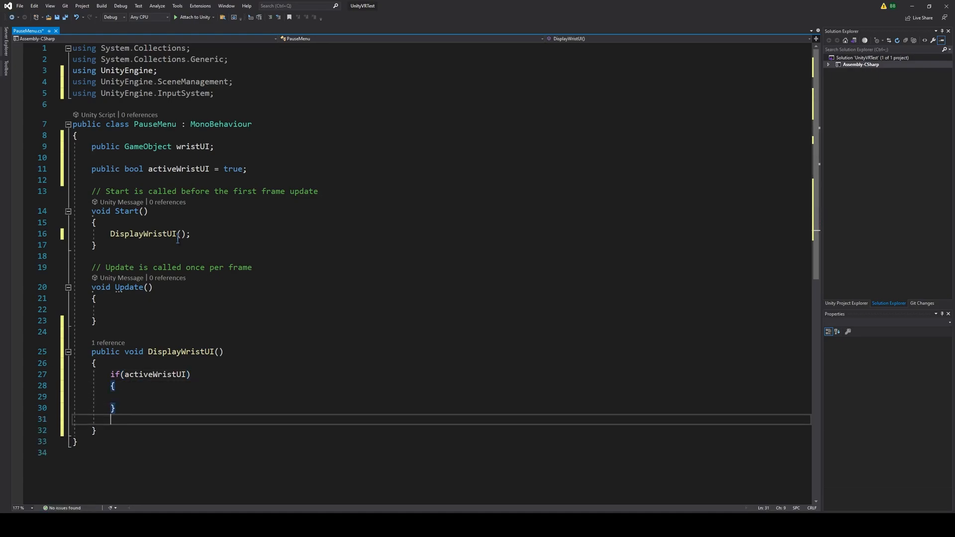
Add an empty else if (!activeWristUI) block after the if block in DisplayWristUI
{"action": "type", "text": "else"}
{"action": "key", "text": "Return"}
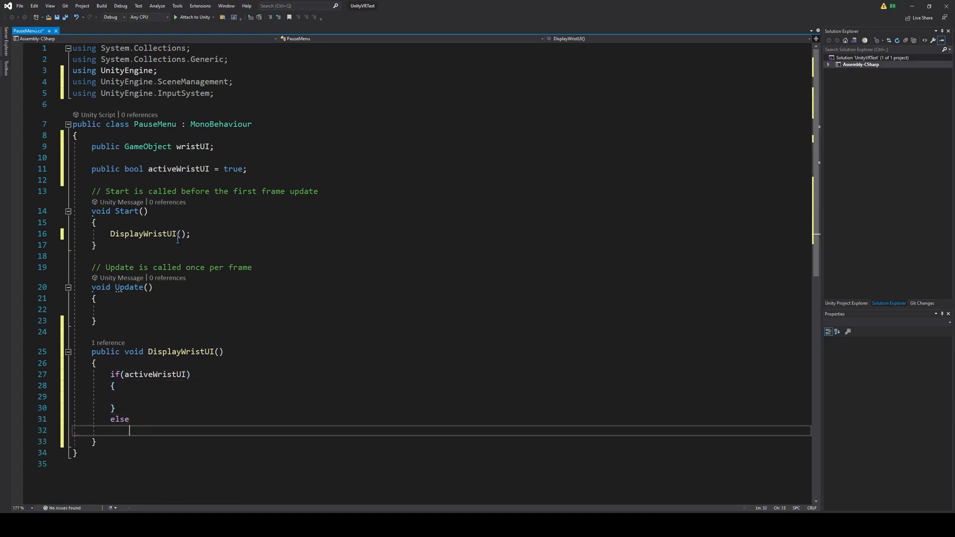
{"action": "key", "text": "BackSpace"}
{"action": "key", "text": "BackSpace"}
{"action": "type", "text": "if (!activeWristUI)"}
{"action": "key", "text": "Return"}
{"action": "type", "text": "{"}
{"action": "key", "text": "Return"}
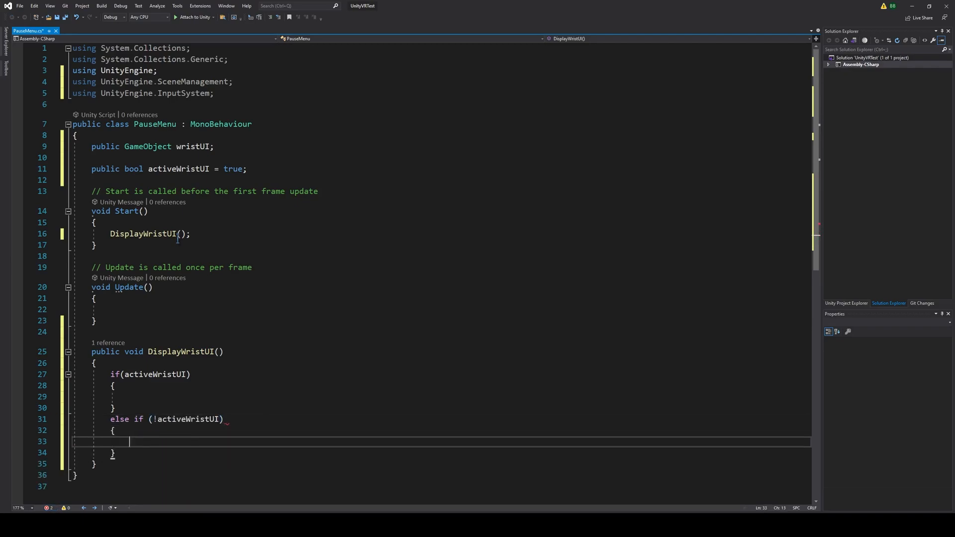
In the if(activeWristUI) block, call wristUI.SetActive(false) and set activeWristUI to false
{"action": "key", "text": "Up"}
{"action": "key", "text": "Up"}
{"action": "key", "text": "Up"}
{"action": "key", "text": "Up"}
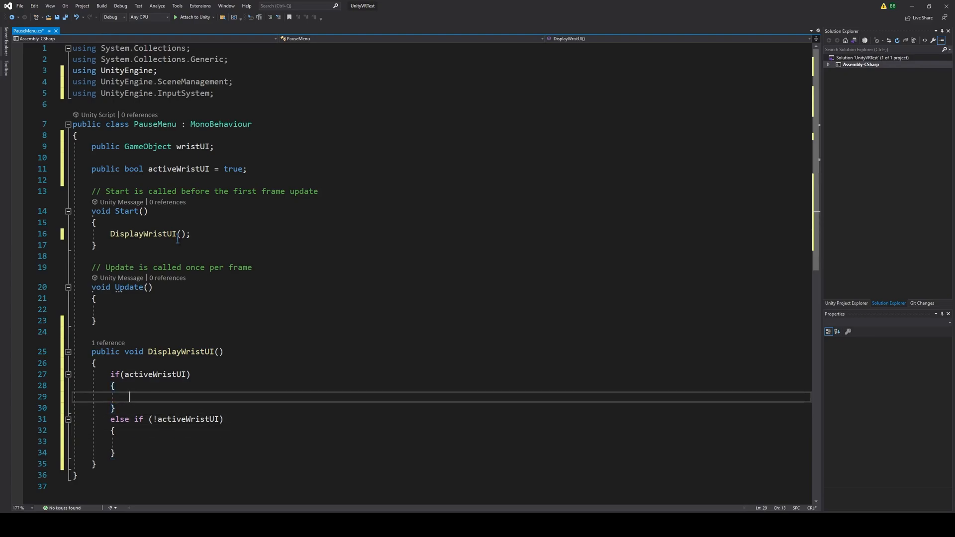
{"action": "type", "text": "wristUI"}
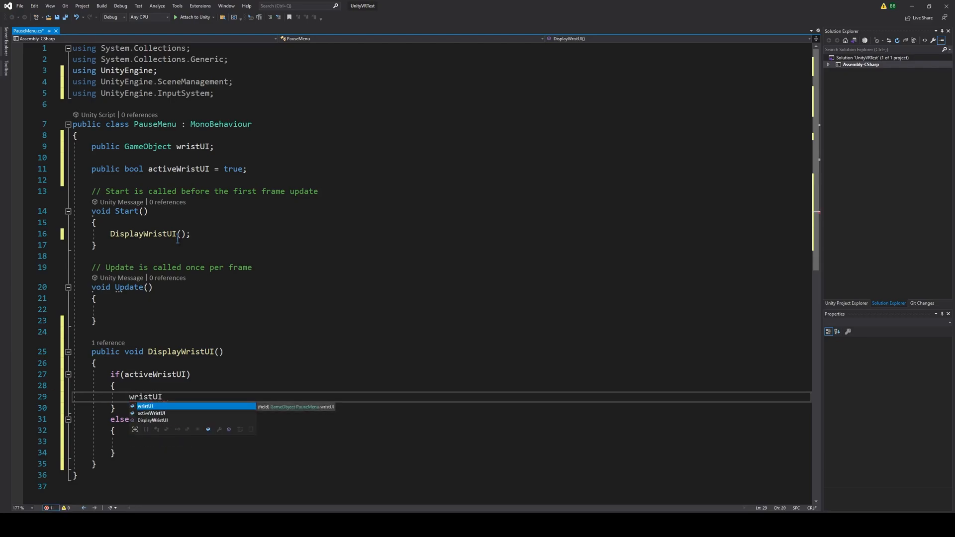
{"action": "type", "text": ".SetActive(false);"}
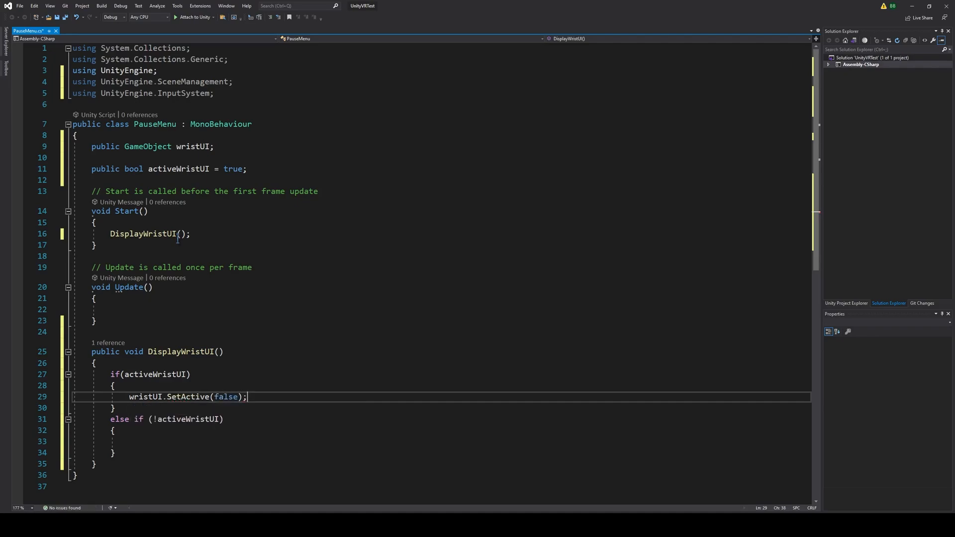
{"action": "key", "text": "Return"}
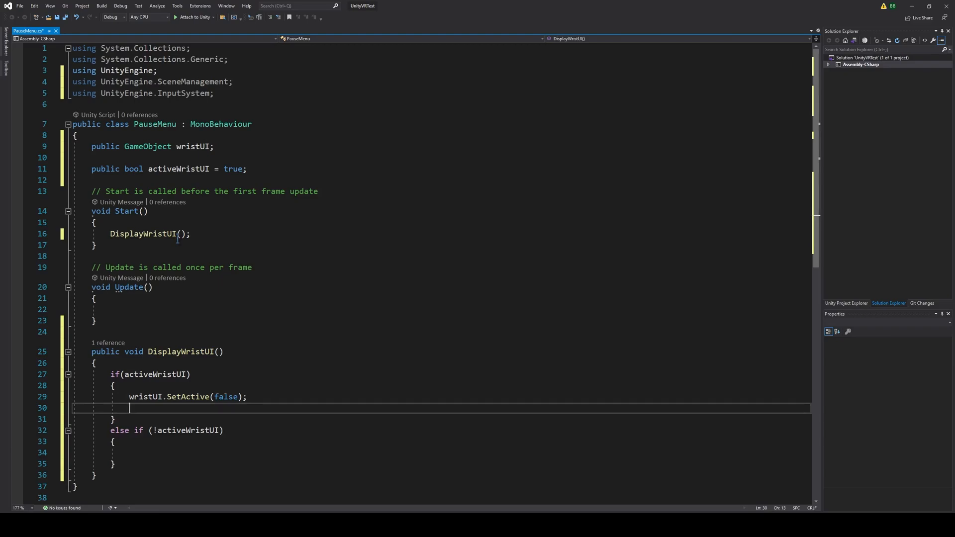
{"action": "type", "text": "activ"}
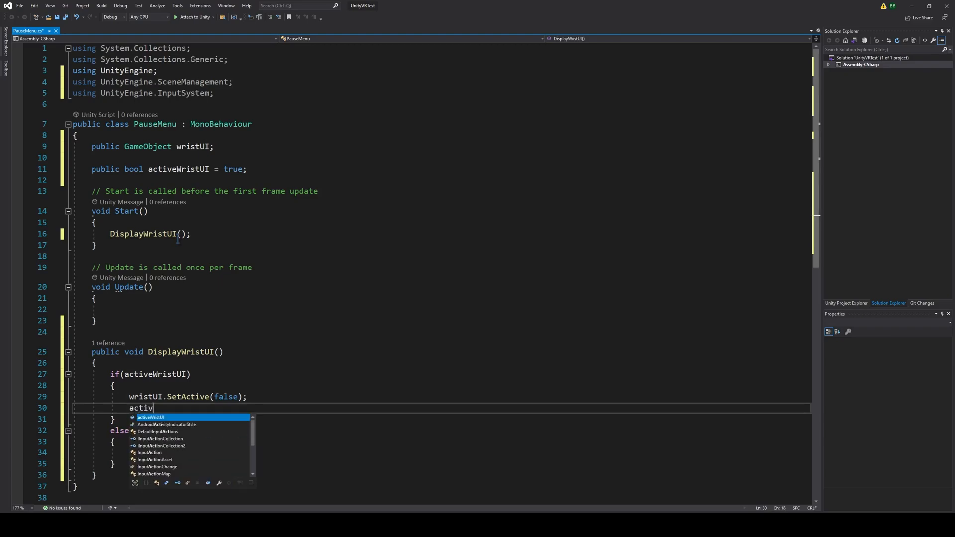
{"action": "type", "text": "eWristUI = false;"}
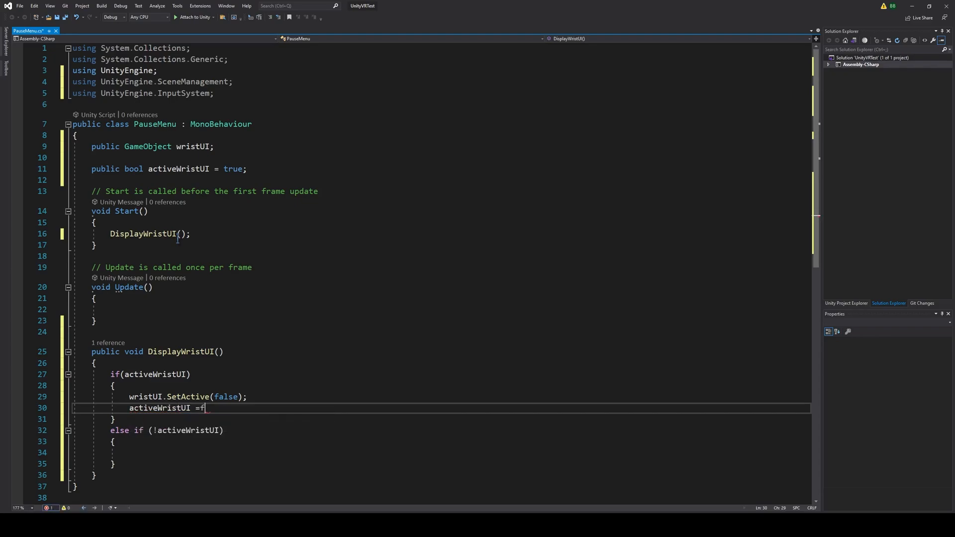
In the else if (!activeWristUI) block, call wristUI.SetActive(true) and set activeWristUI to true
{"action": "key", "text": "Down"}
{"action": "key", "text": "Down"}
{"action": "key", "text": "Down"}
{"action": "key", "text": "Down"}
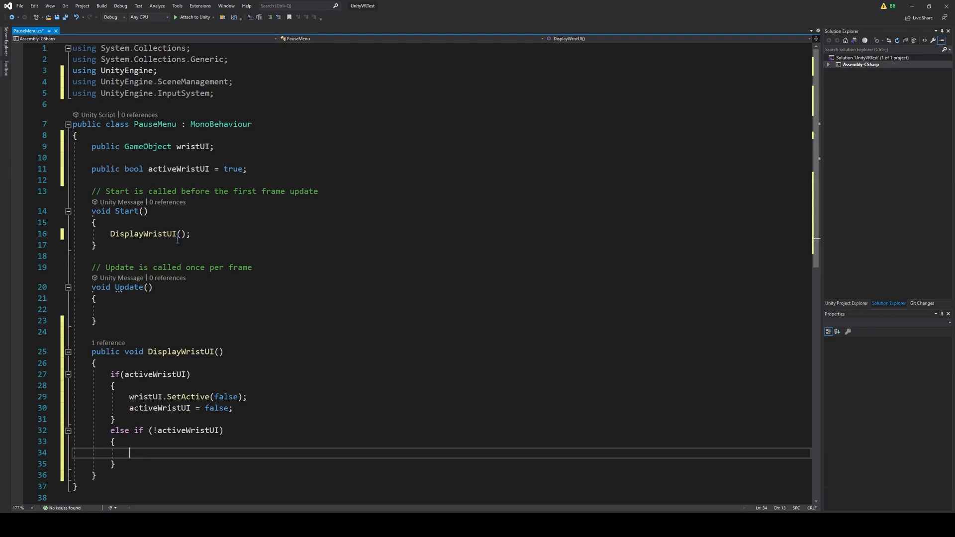
{"action": "type", "text": "wristUI.A"}
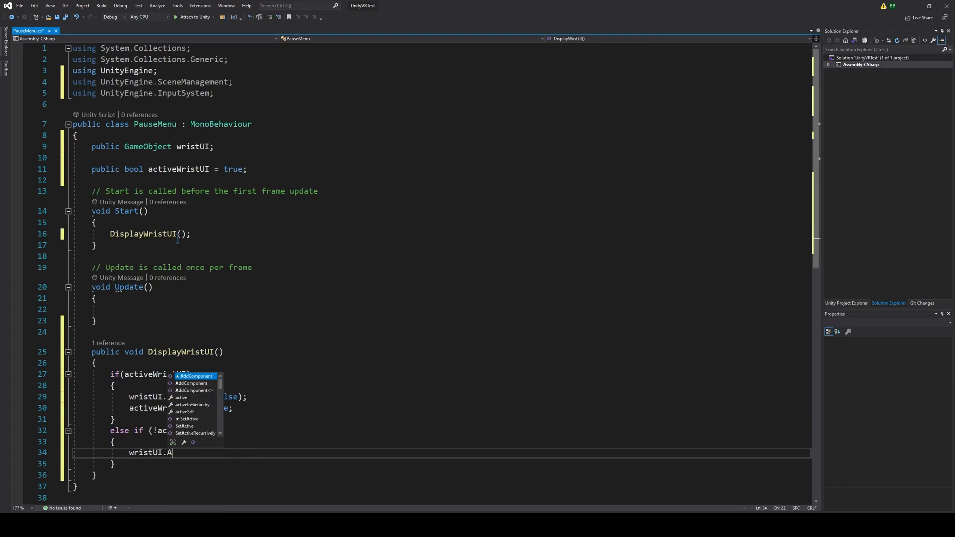
{"action": "key", "text": "BackSpace"}
{"action": "type", "text": "SetA"}
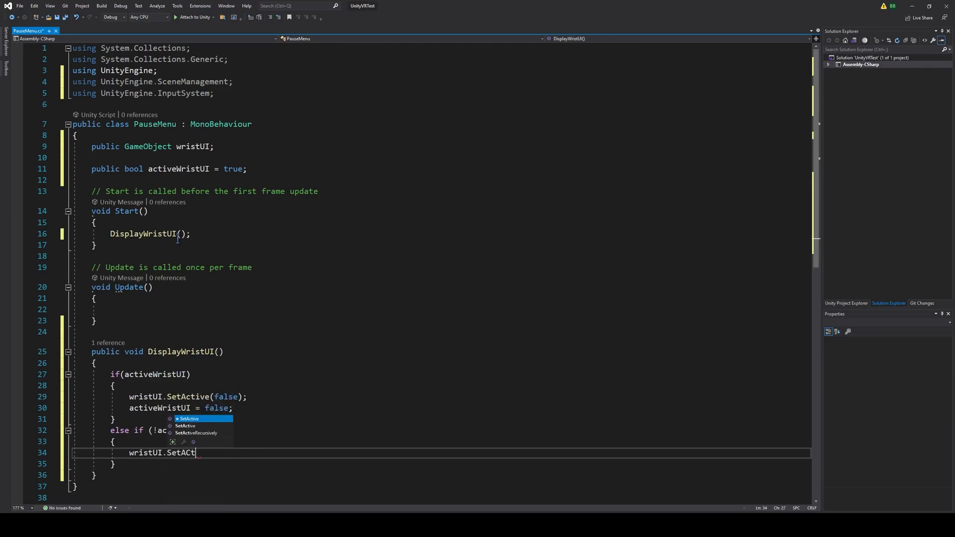
{"action": "type", "text": "ctive(true);"}
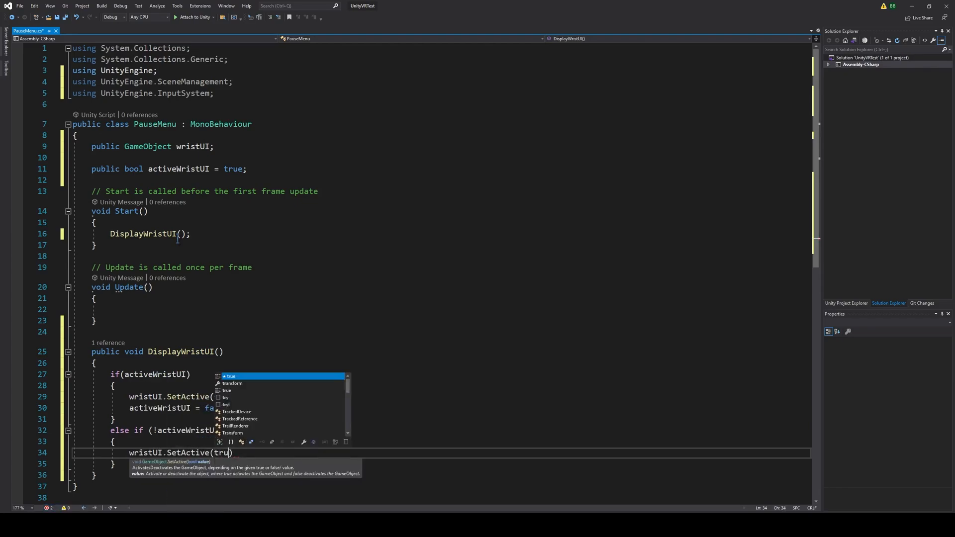
{"action": "key", "text": "Return"}
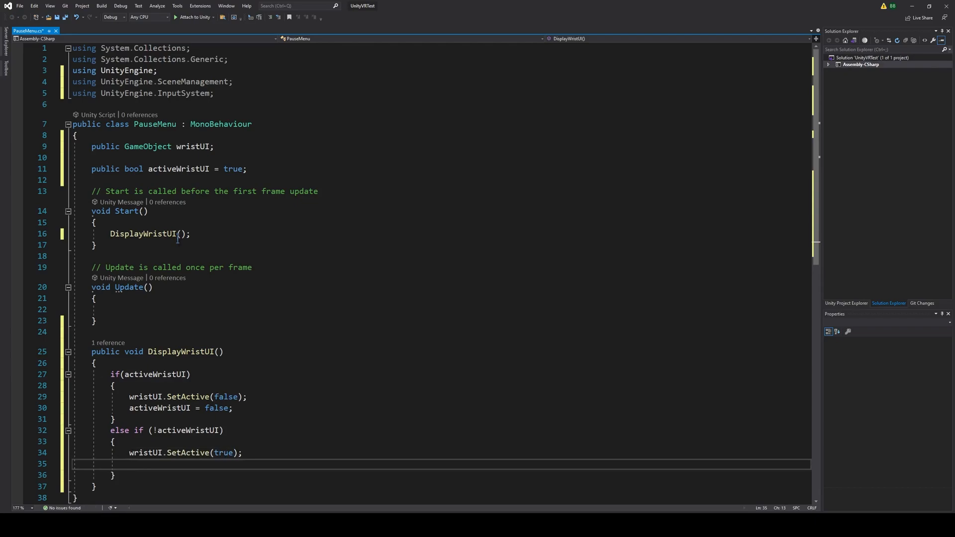
{"action": "type", "text": "activeWristUI = true;"}
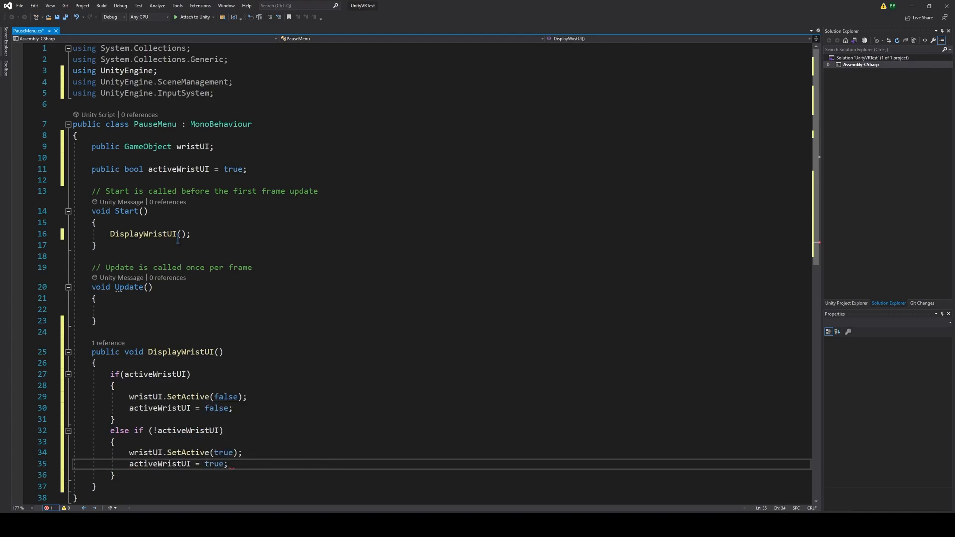
Add Time.timeScale = 0; as the last statement of the else if (!activeWristUI) block in DisplayWristUI
{"action": "scroll", "coordinate": [295, 286], "scroll_direction": "down", "scroll_amount": 4}
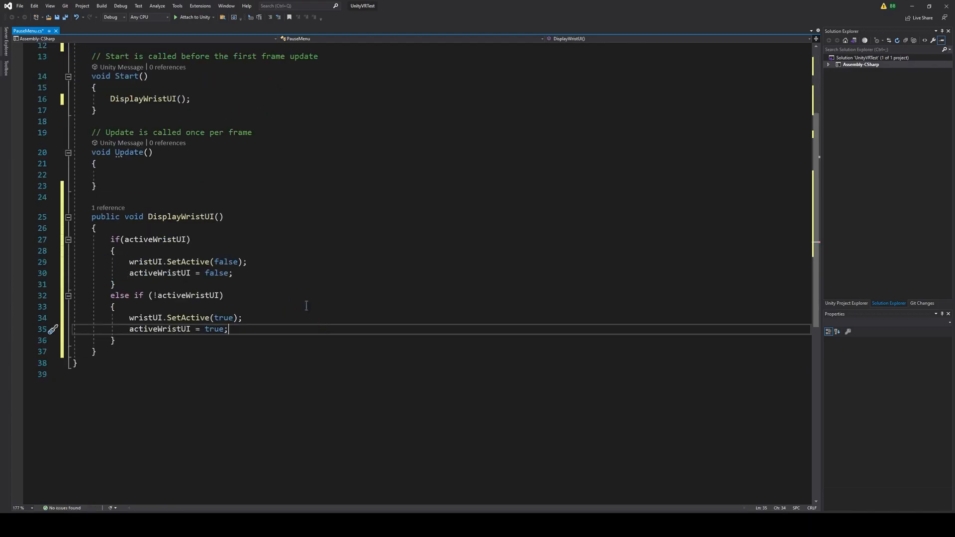
{"action": "left_click", "coordinate": [299, 276]}
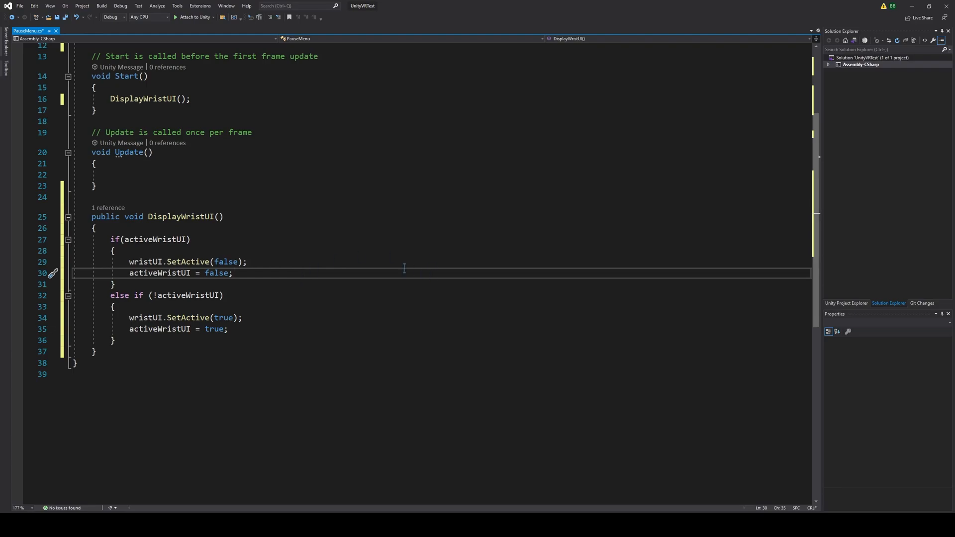
{"action": "left_click", "coordinate": [252, 330]}
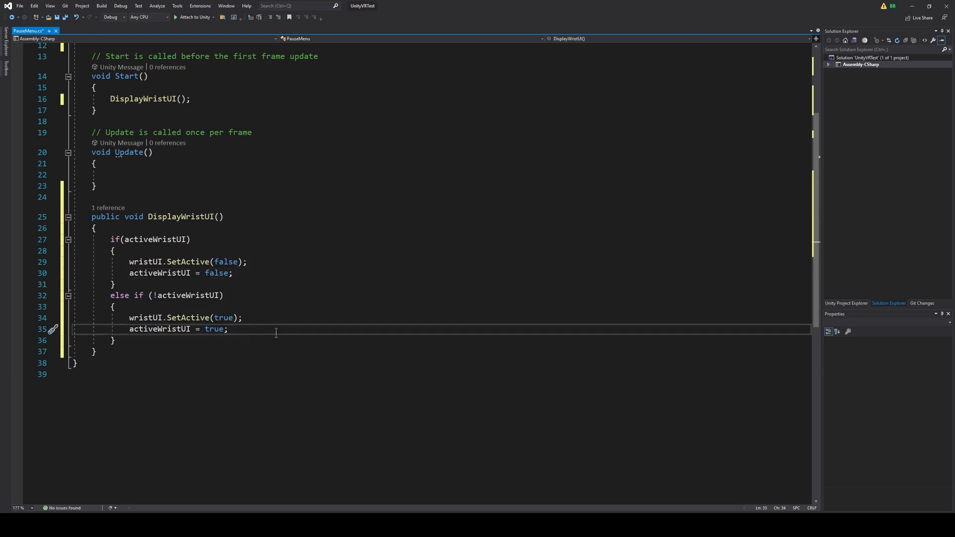
{"action": "key", "text": "Return"}
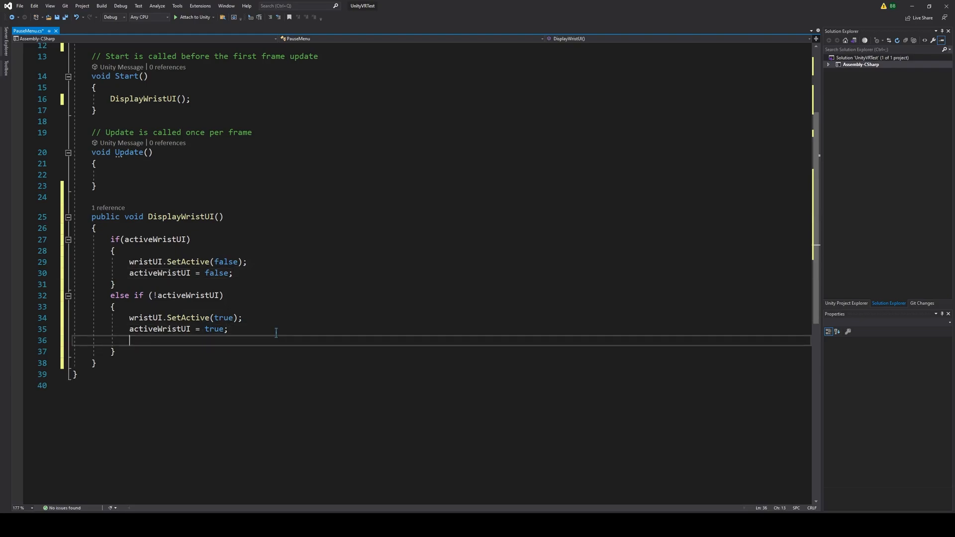
{"action": "type", "text": "Time.timeS"}
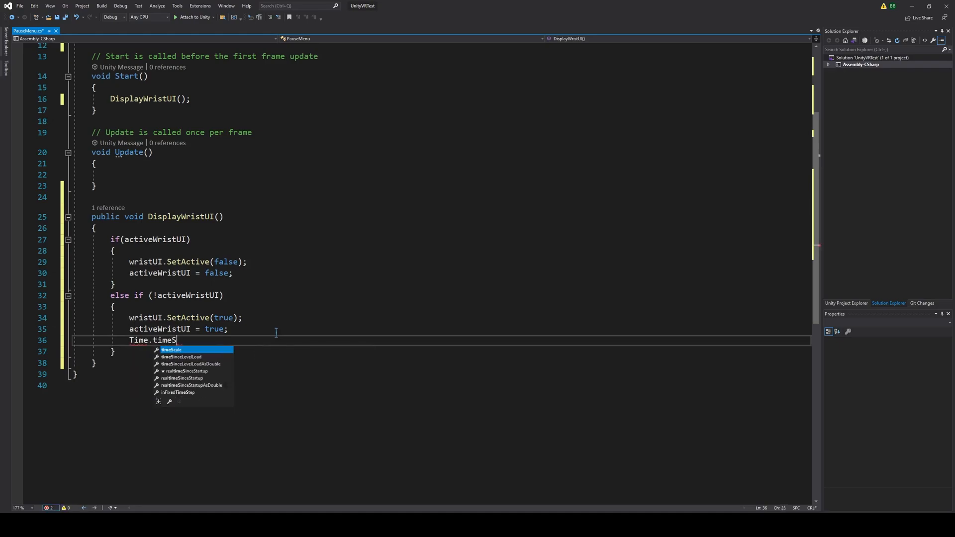
{"action": "type", "text": "cale = 0;"}
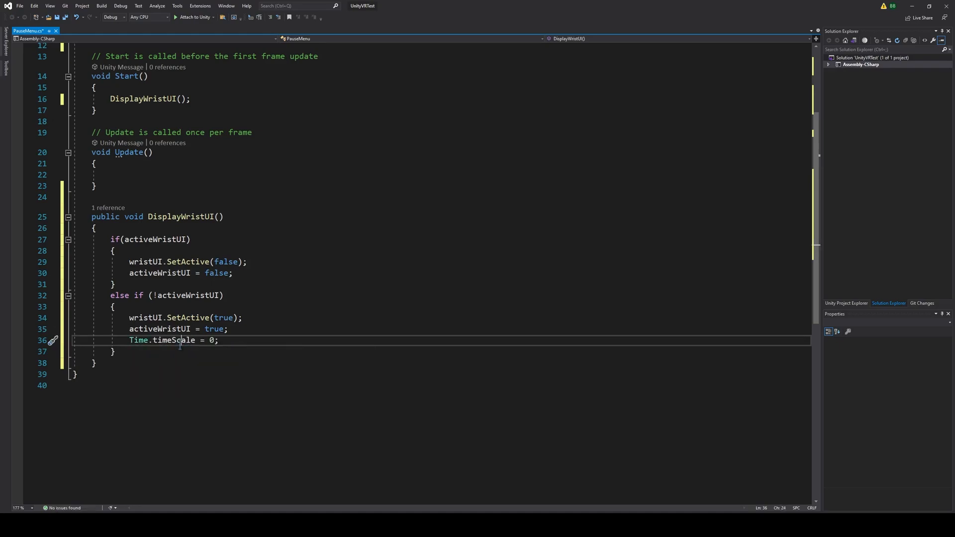
Copy the timeScale line to the end of the if(activeWristUI) block and set its value there to 1
{"action": "triple_click", "coordinate": [182, 343]}
{"action": "key", "text": "ctrl+c"}
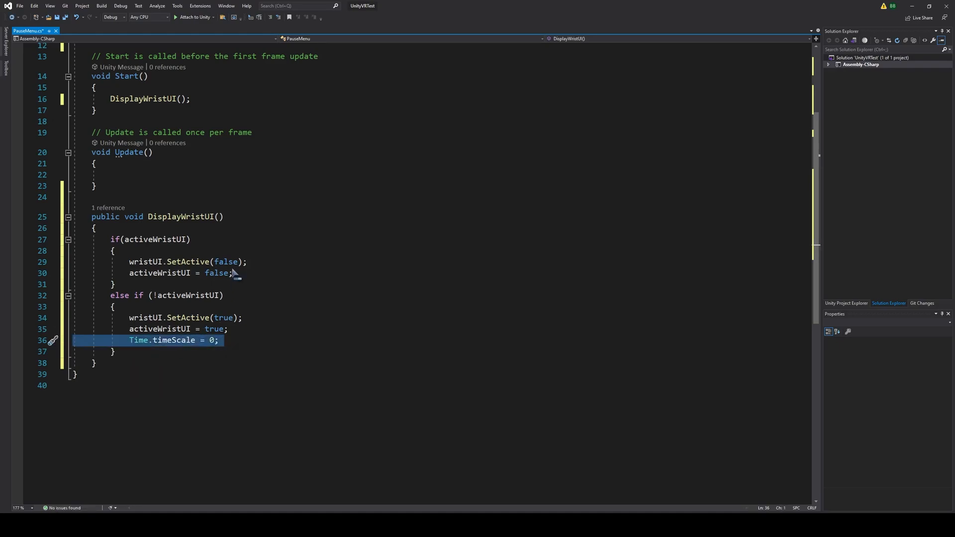
{"action": "left_click", "coordinate": [233, 273]}
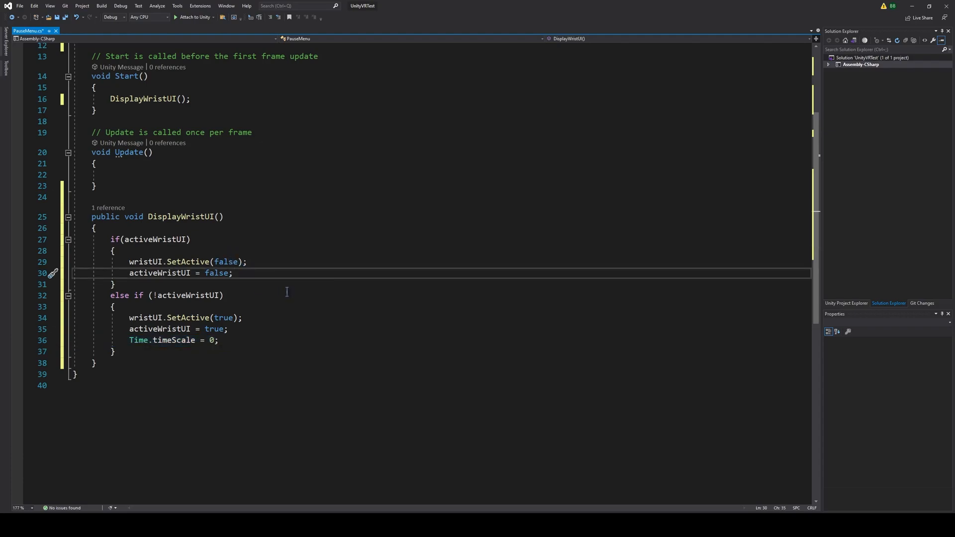
{"action": "key", "text": "Return"}
{"action": "key", "text": "ctrl+v"}
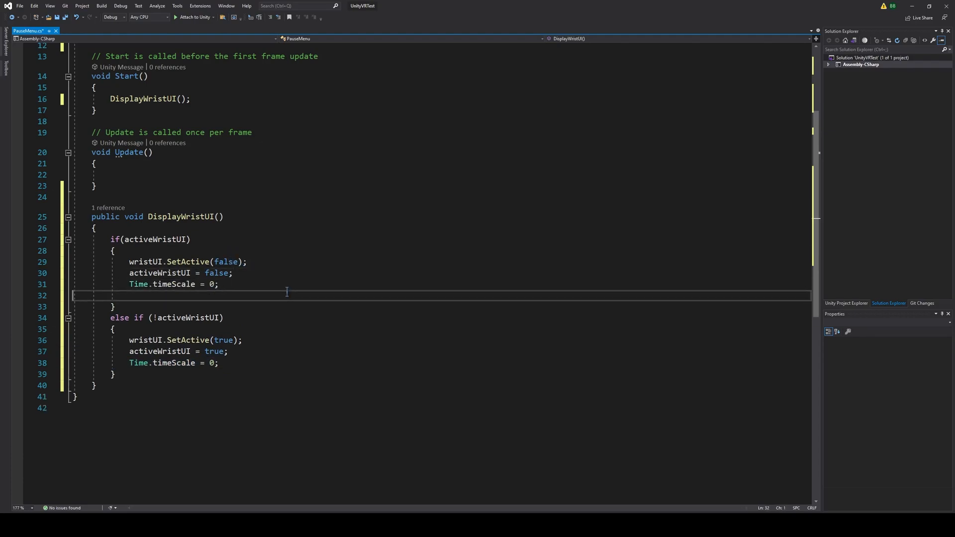
{"action": "key", "text": "Left"}
{"action": "key", "text": "BackSpace"}
{"action": "type", "text": "1"}
{"action": "left_click", "coordinate": [286, 308]}
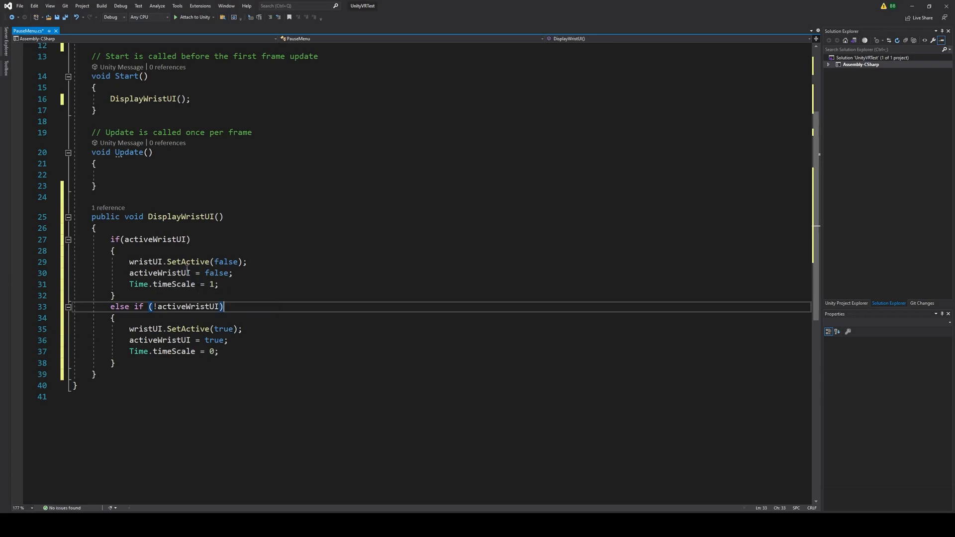
{"action": "left_click", "coordinate": [218, 284]}
{"action": "type", "text": ";"}
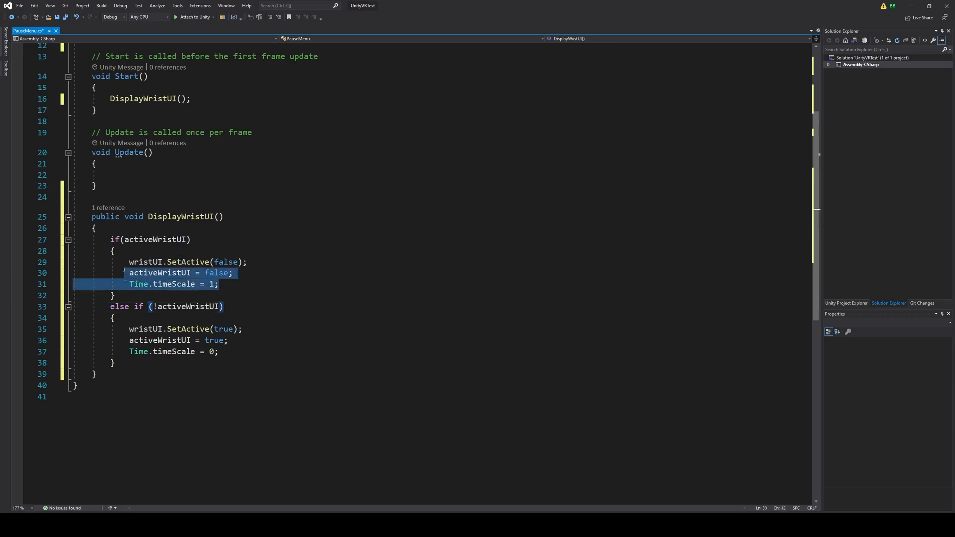
{"action": "left_click", "coordinate": [242, 352]}
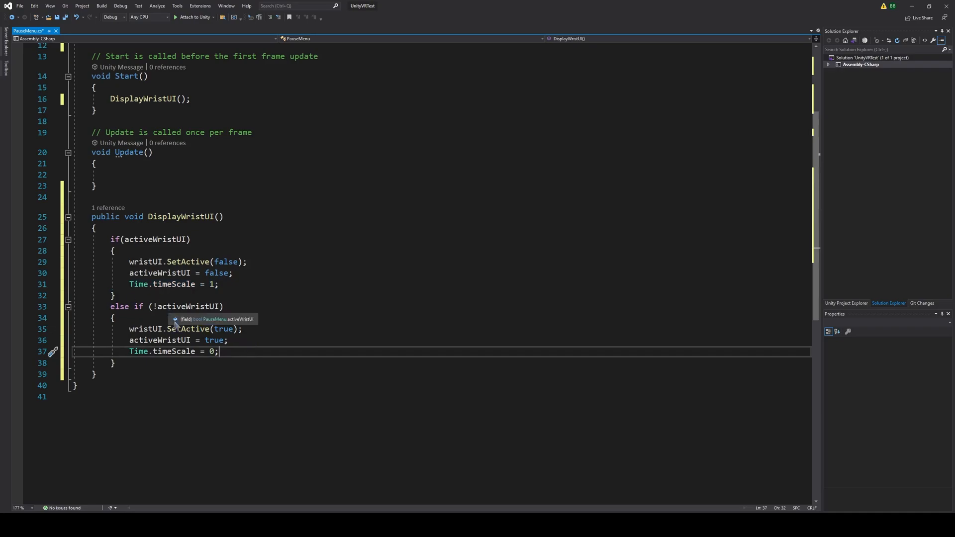
{"action": "left_click_drag", "start_coordinate": [135, 329], "coordinate": [245, 328]}
{"action": "left_click_drag", "start_coordinate": [131, 351], "coordinate": [225, 350]}
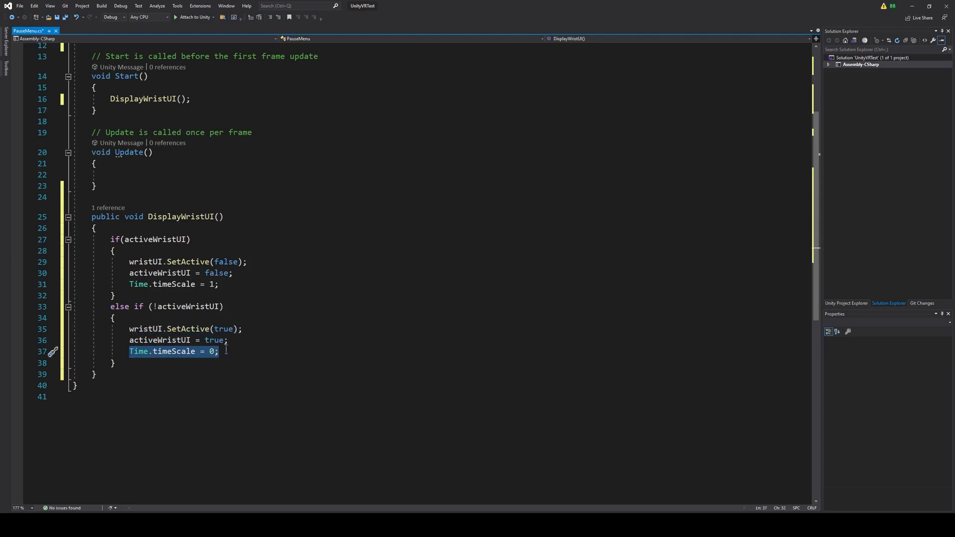
{"action": "left_click", "coordinate": [226, 351]}
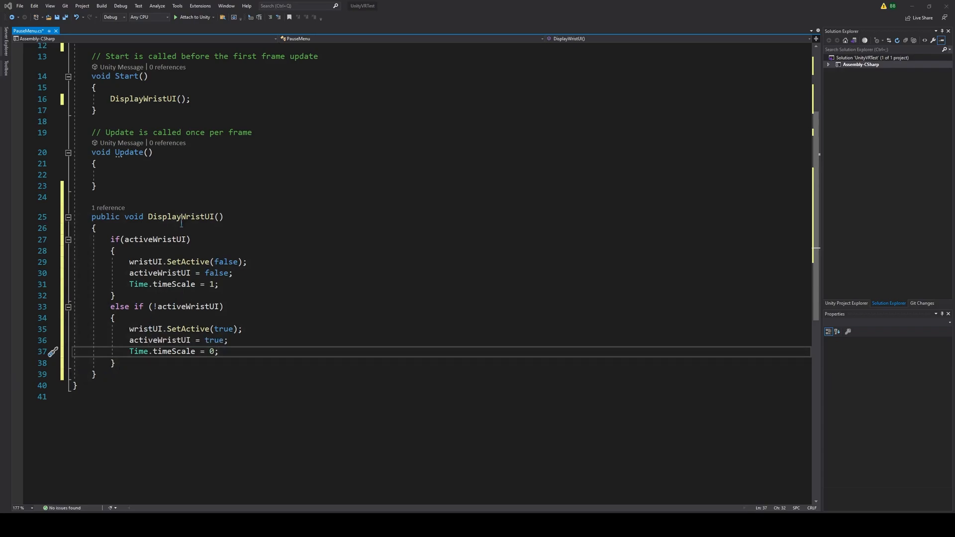
Declare a public void method named PauseButtonPressed on the blank line above DisplayWristUI
{"action": "left_click", "coordinate": [132, 196]}
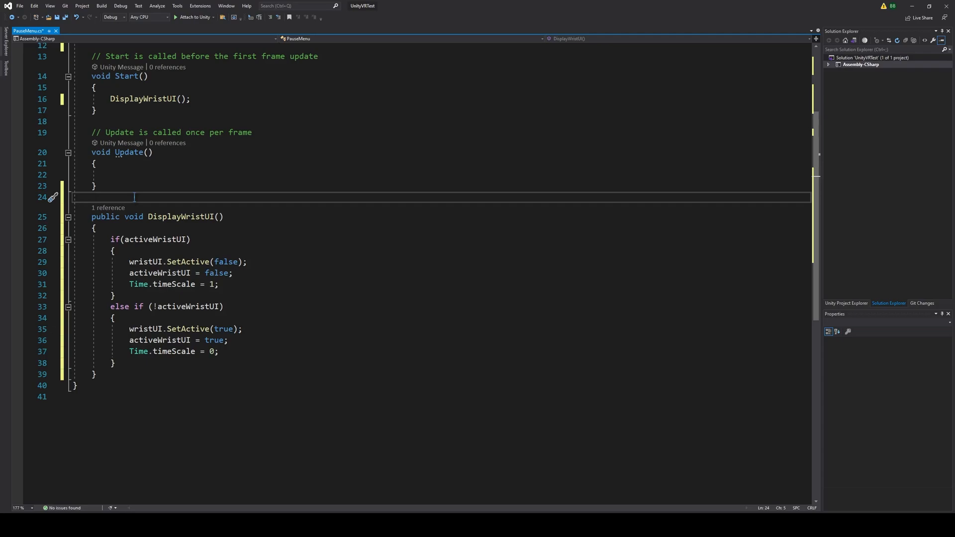
{"action": "type", "text": "p"}
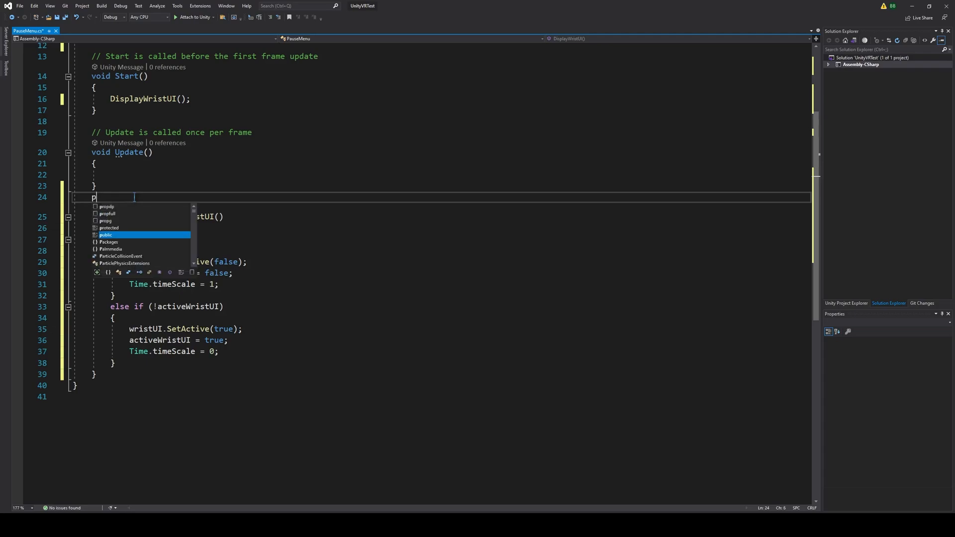
{"action": "type", "text": "ublic void MenuPa"}
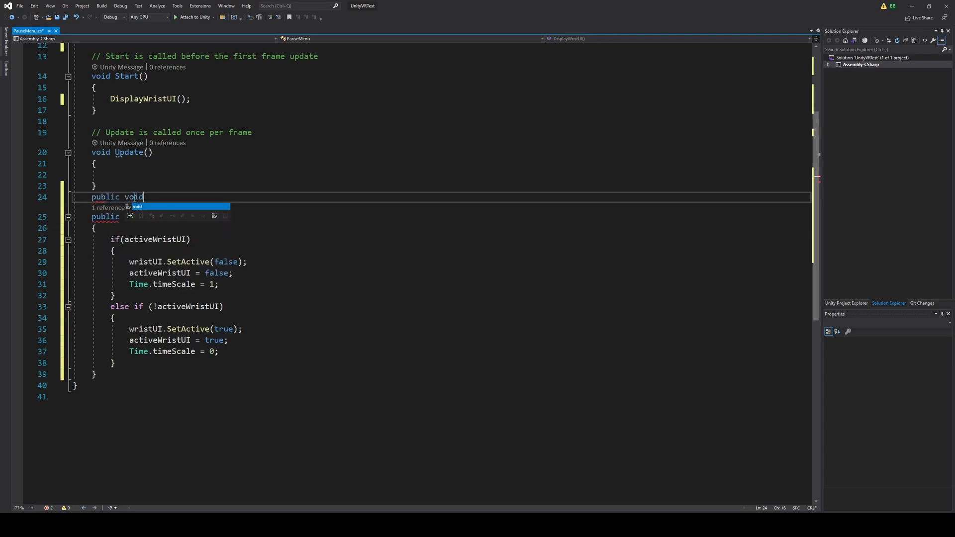
{"action": "key", "text": "BackSpace"}
{"action": "key", "text": "BackSpace"}
{"action": "key", "text": "BackSpace"}
{"action": "key", "text": "BackSpace"}
{"action": "key", "text": "BackSpace"}
{"action": "key", "text": "BackSpace"}
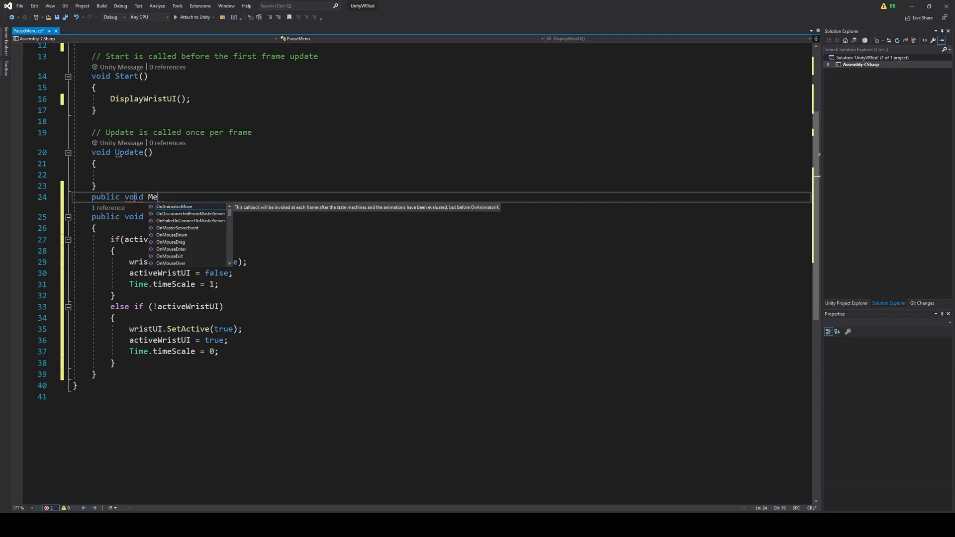
{"action": "type", "text": "PauseButtonPressed"}
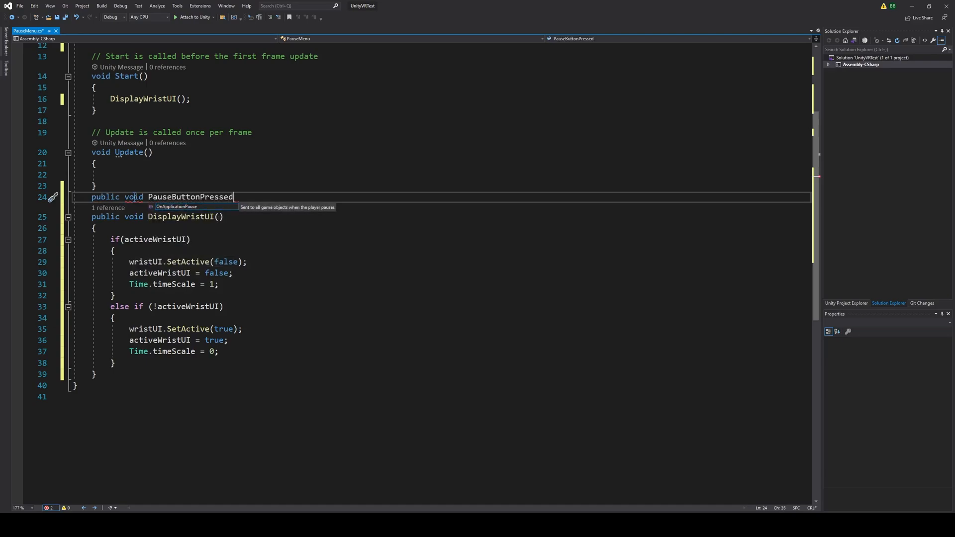
Give PauseButtonPressed an InputAction.CallbackContext parameter named context and an empty method body
{"action": "type", "text": "(Input"}
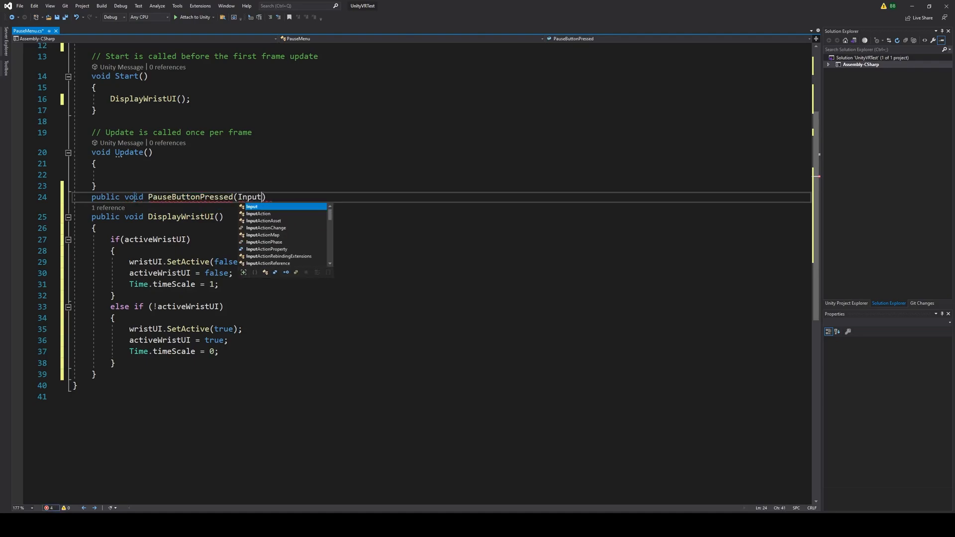
{"action": "type", "text": "Action.CallbackContext context)"}
{"action": "key", "text": "Return"}
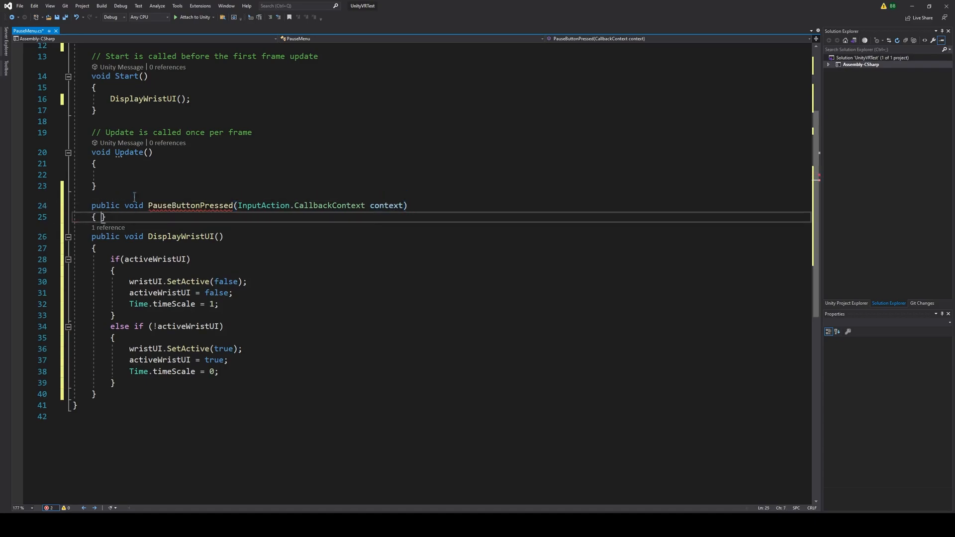
{"action": "type", "text": "{"}
{"action": "key", "text": "Return"}
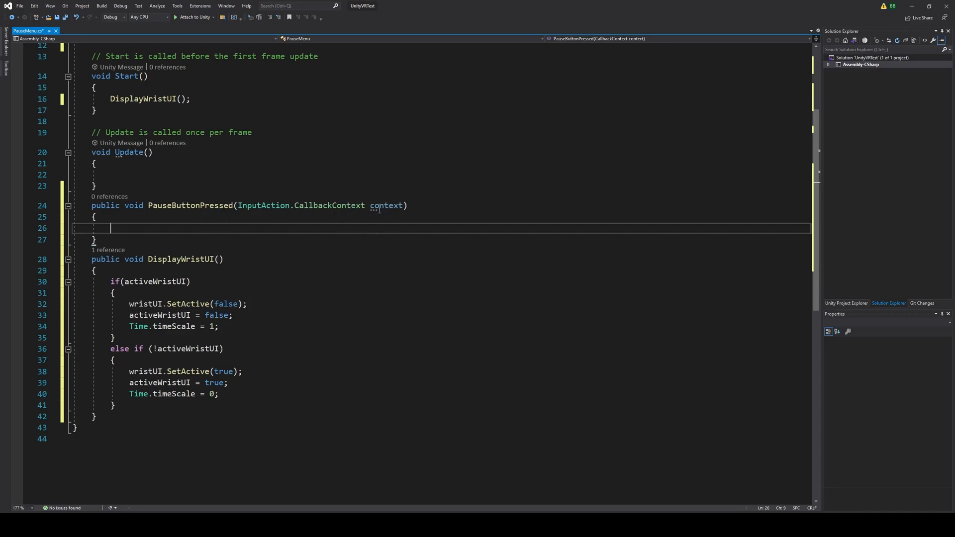
Inside PauseButtonPressed, add an if (context.performed) condition that calls DisplayWristUI()
{"action": "mouse_move", "coordinate": [394, 205]}
{"action": "type", "text": "if(context."}
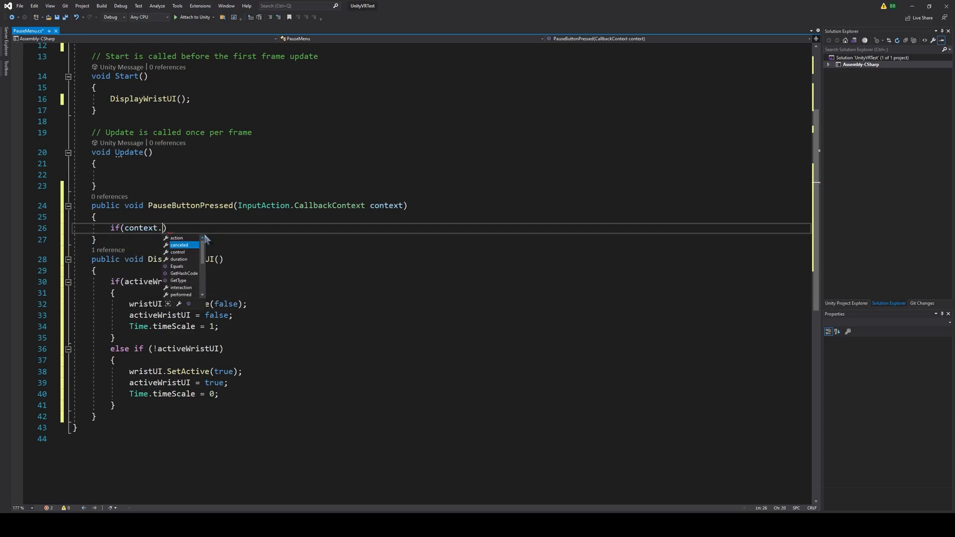
{"action": "type", "text": "performed)"}
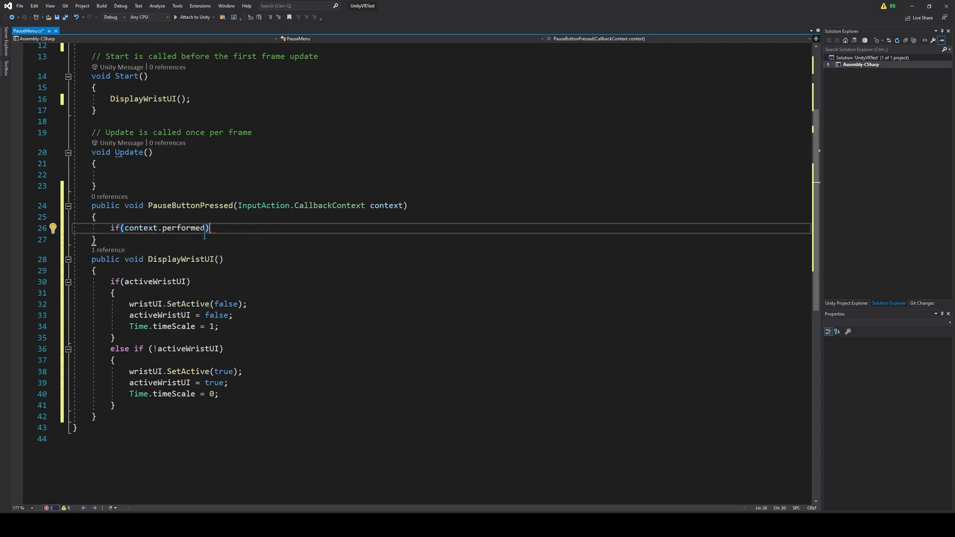
{"action": "key", "text": "Return"}
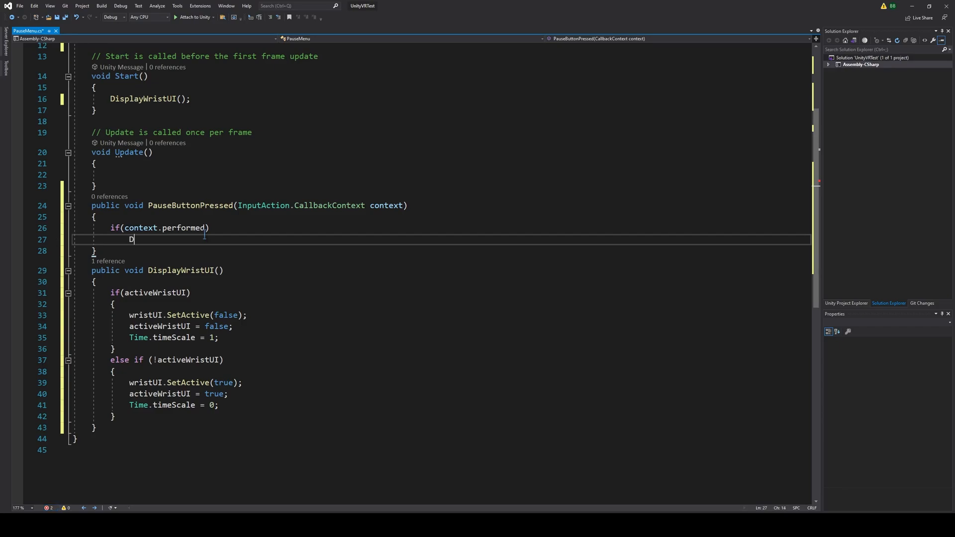
{"action": "type", "text": "Display"}
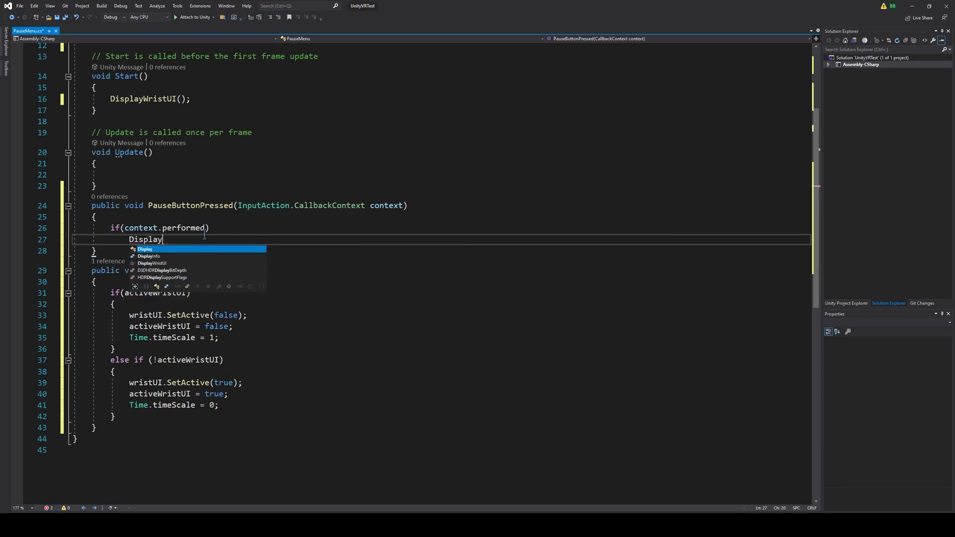
{"action": "type", "text": "WristUI"}
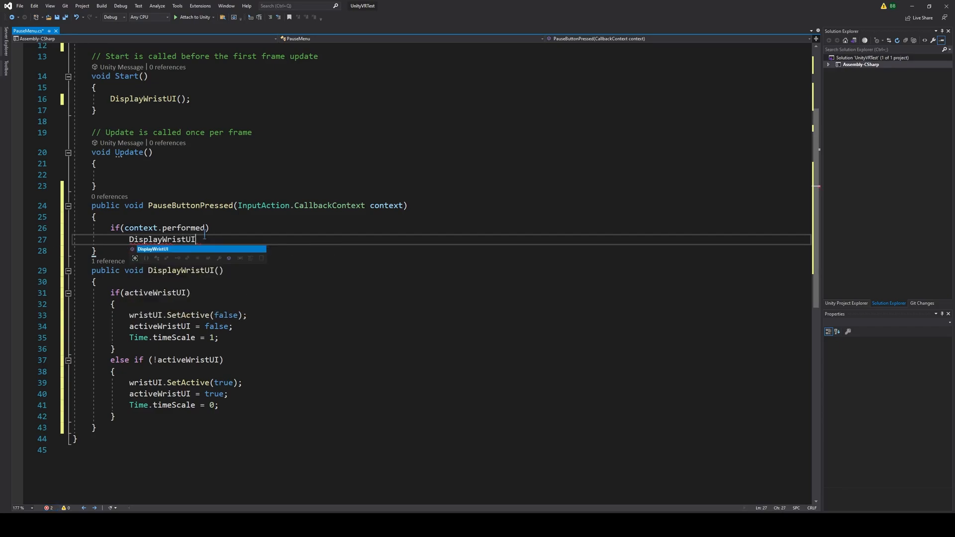
{"action": "type", "text": "();"}
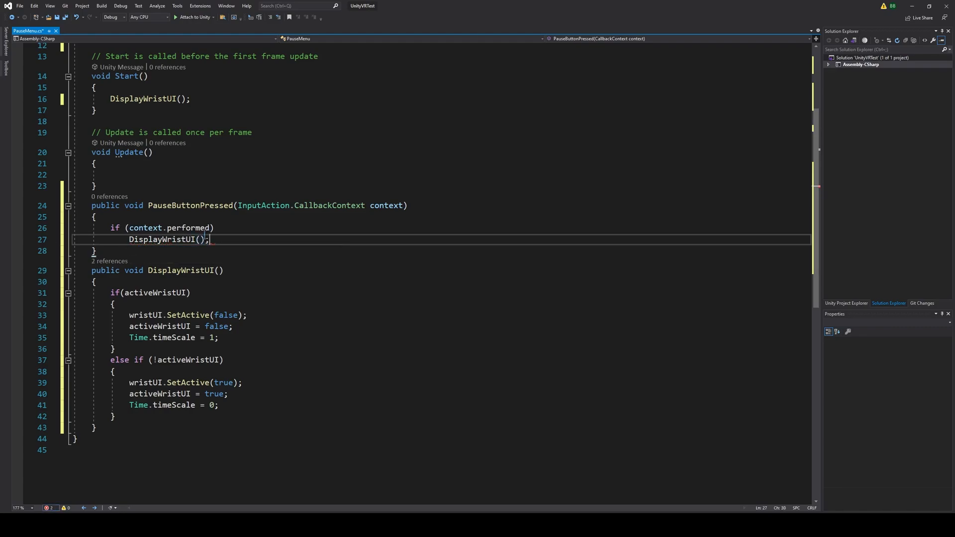
{"action": "left_click", "coordinate": [225, 271]}
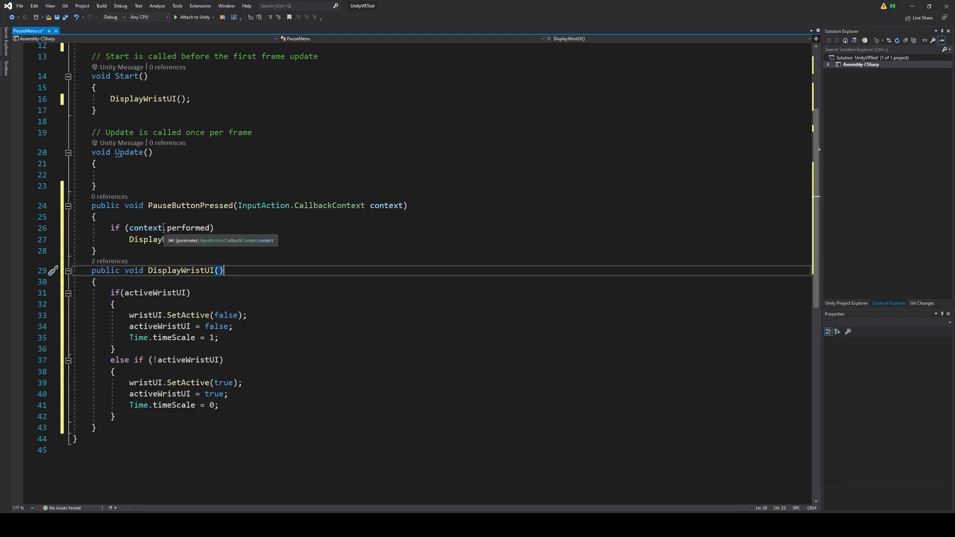
{"action": "left_click", "coordinate": [178, 239]}
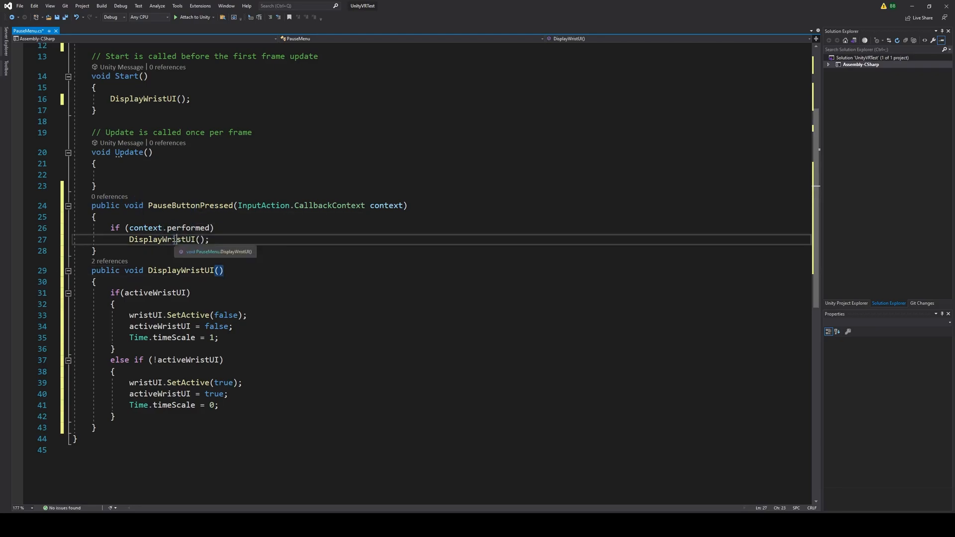
Add an empty public void RestartGame() method after DisplayWristUI at the end of the class
{"action": "scroll", "coordinate": [177, 239], "scroll_direction": "down", "scroll_amount": 2}
{"action": "left_click", "coordinate": [119, 359]}
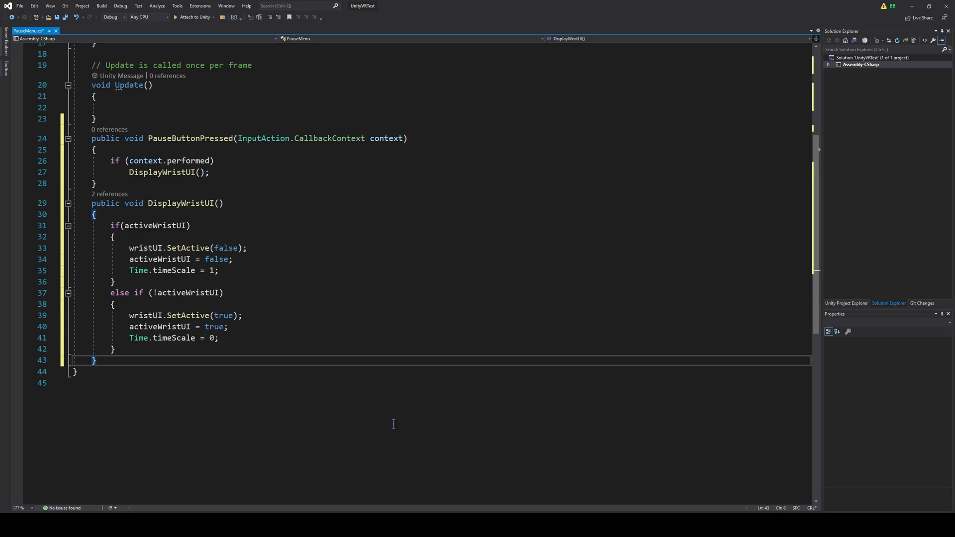
{"action": "key", "text": "Return"}
{"action": "key", "text": "Return"}
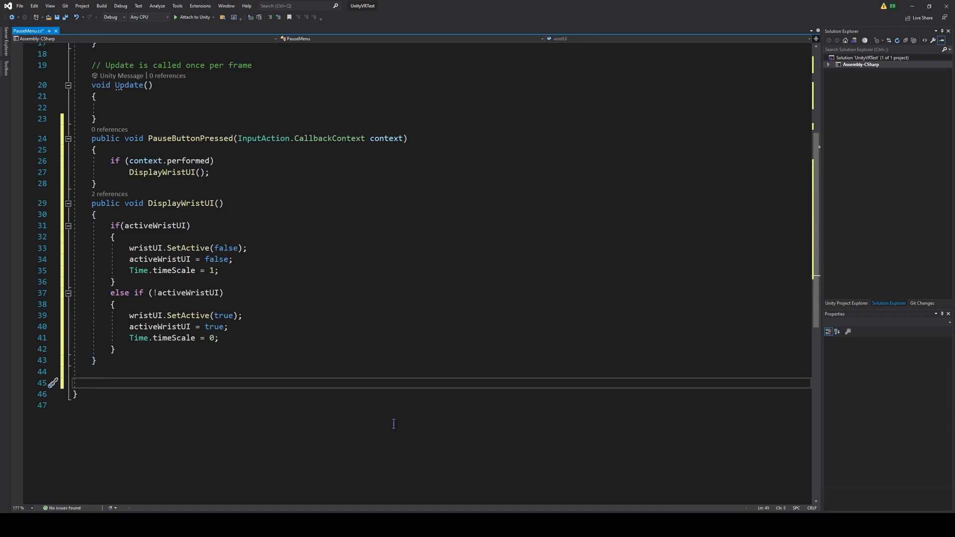
{"action": "type", "text": "p"}
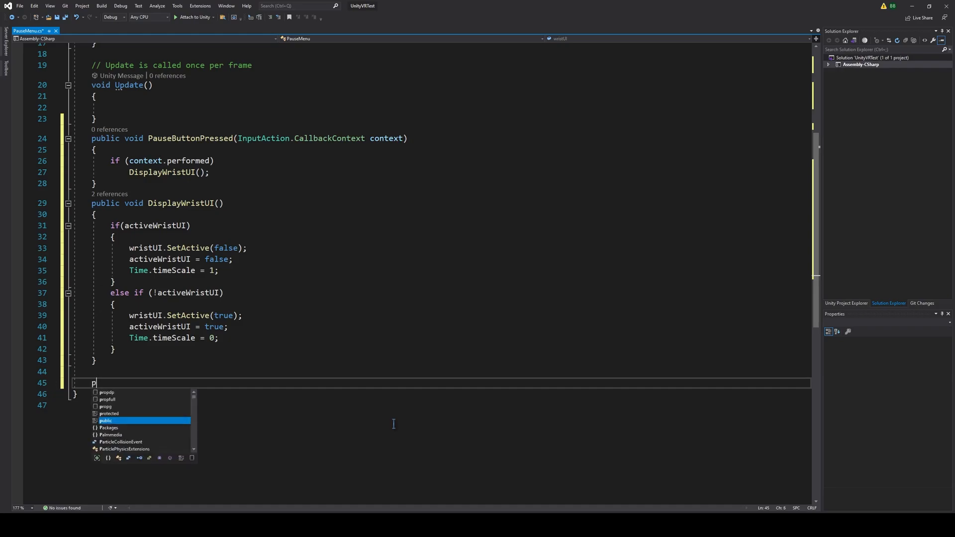
{"action": "type", "text": "ublic void RestartGame()"}
{"action": "key", "text": "Return"}
{"action": "type", "text": "{"}
{"action": "key", "text": "Return"}
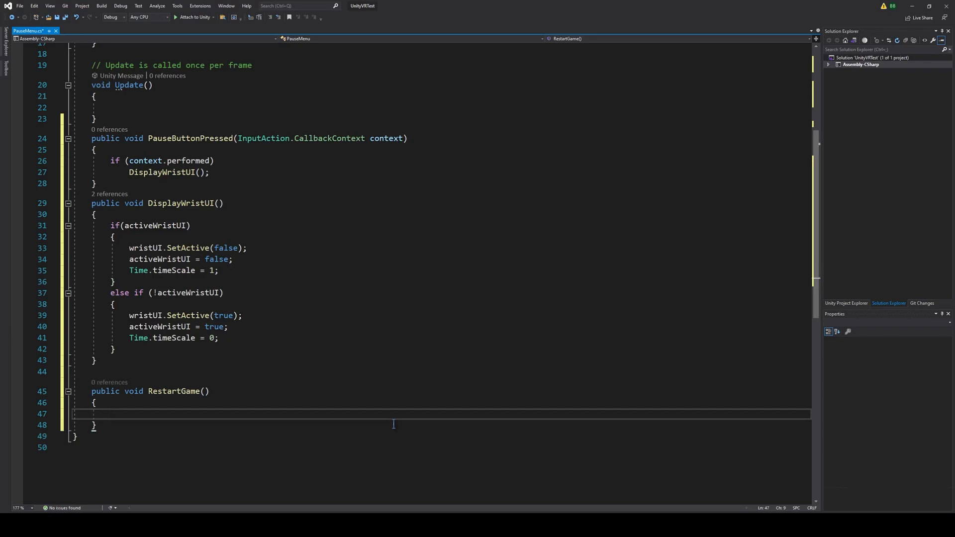
Inside RestartGame, reload the current scene with SceneManager.LoadScene(SceneManager.GetActiveScene().buildIndex);
{"action": "type", "text": "SceneManag"}
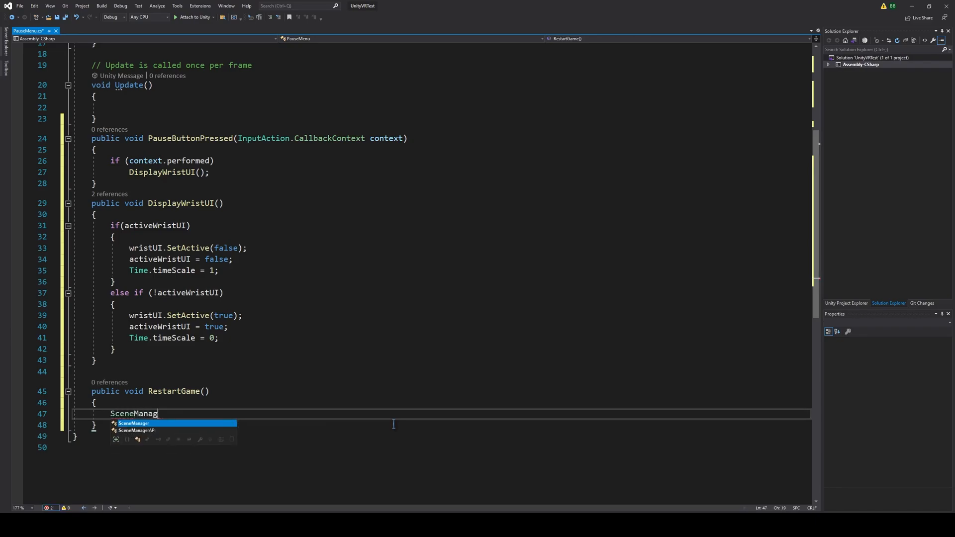
{"action": "type", "text": "er.LoadScene(sSc"}
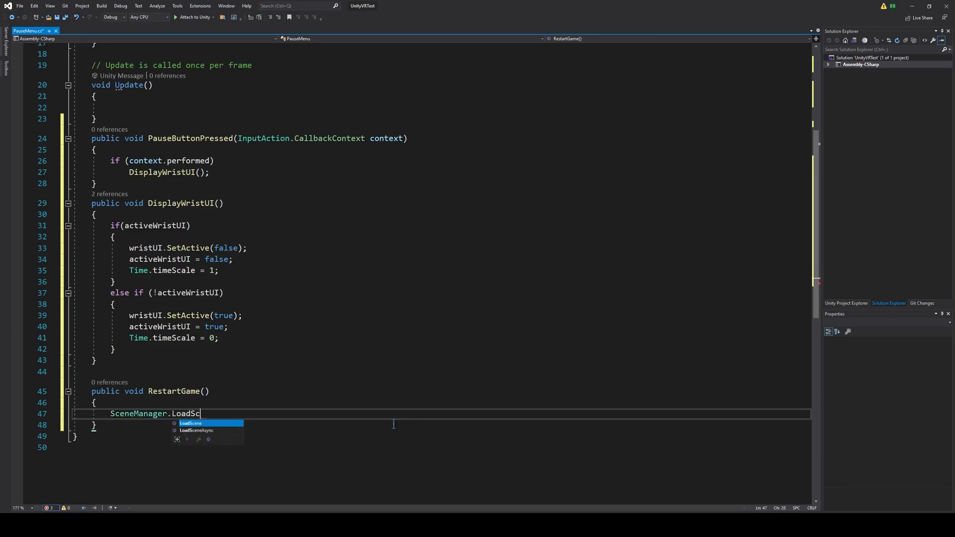
{"action": "key", "text": "BackSpace"}
{"action": "key", "text": "BackSpace"}
{"action": "key", "text": "BackSpace"}
{"action": "type", "text": "SCe"}
{"action": "key", "text": "Tab"}
{"action": "key", "text": "ctrl+z"}
{"action": "key", "text": "ctrl+z"}
{"action": "type", "text": "ene"}
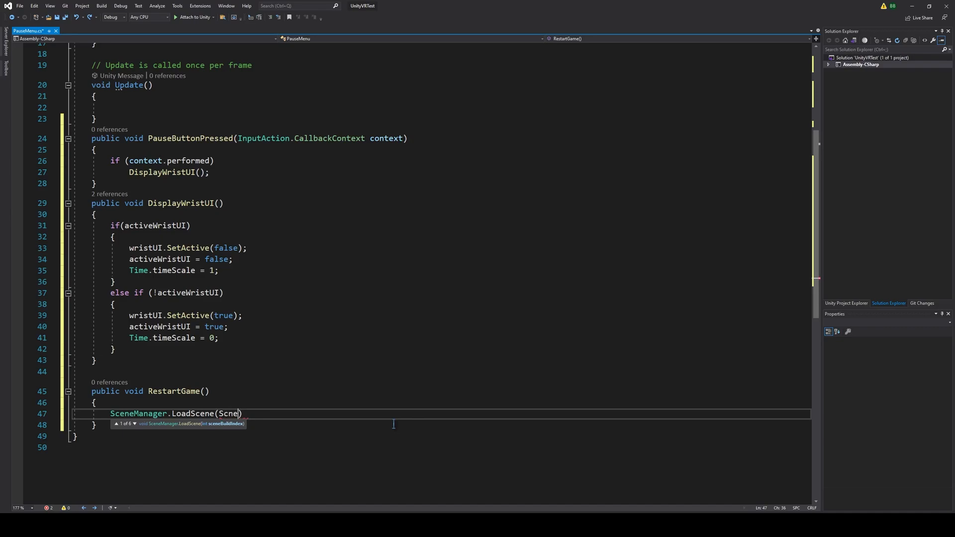
{"action": "type", "text": "Manager.Get"}
{"action": "type", "text": "A"}
{"action": "key", "text": "Tab"}
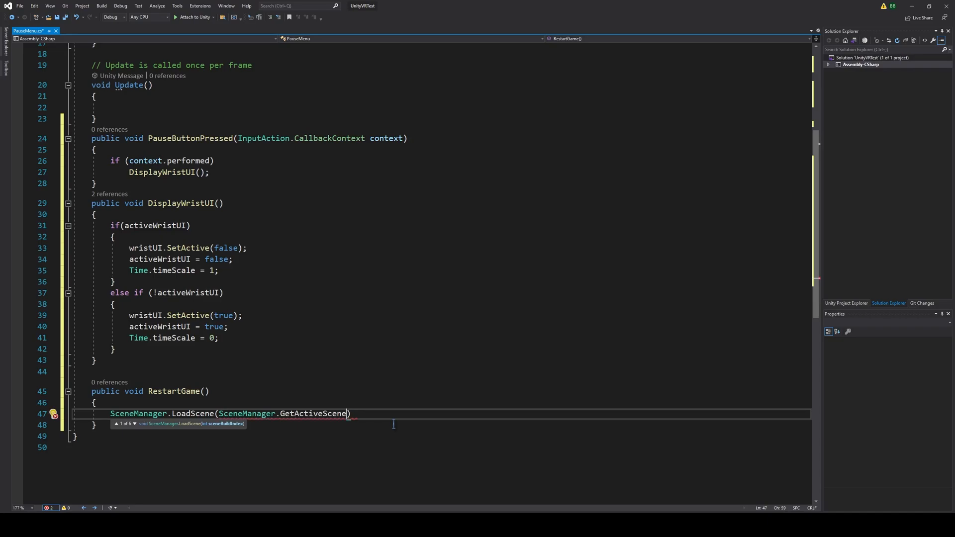
{"action": "type", "text": "().bui"}
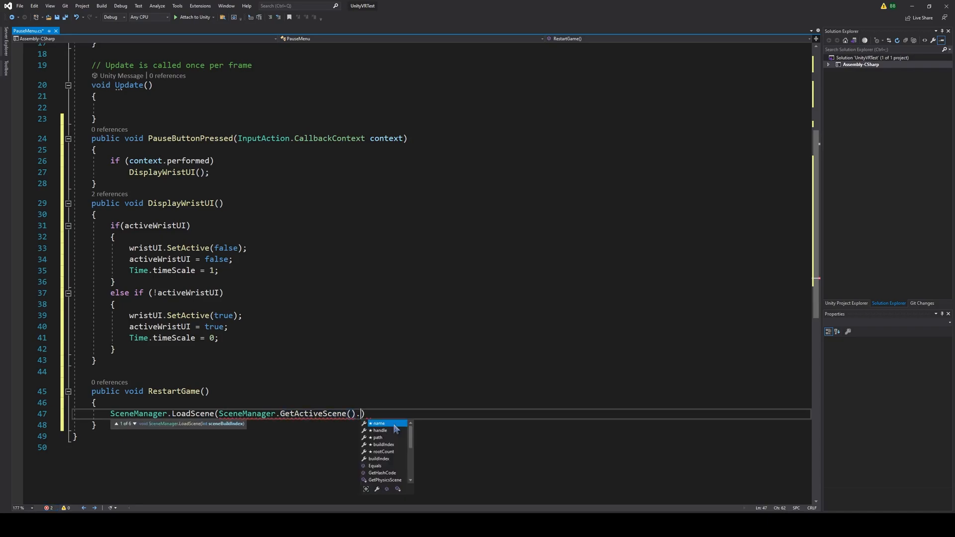
{"action": "type", "text": "ldIndex);"}
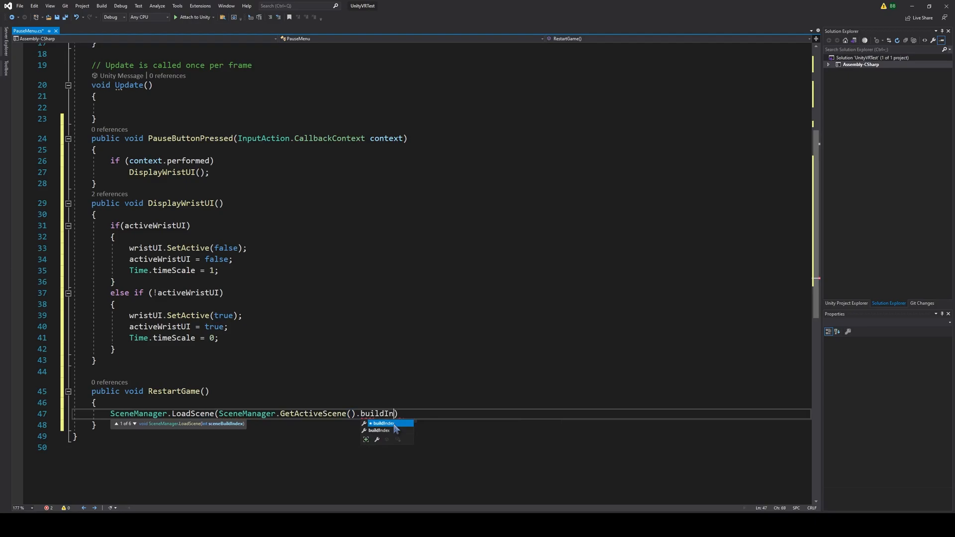
{"action": "key", "text": "Down"}
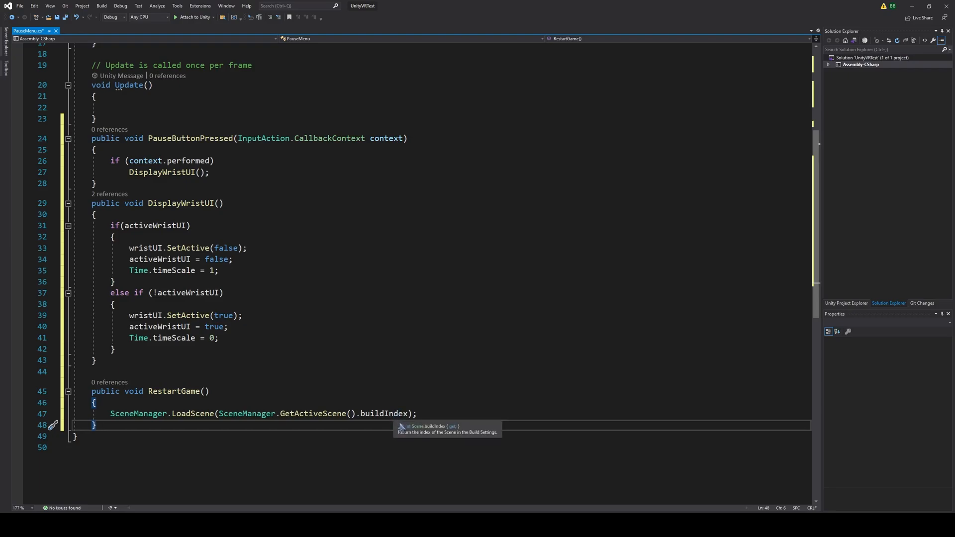
Add an empty public void ExitGame() method after RestartGame, separated by a blank line
{"action": "key", "text": "Return"}
{"action": "key", "text": "Return"}
{"action": "type", "text": "public void"}
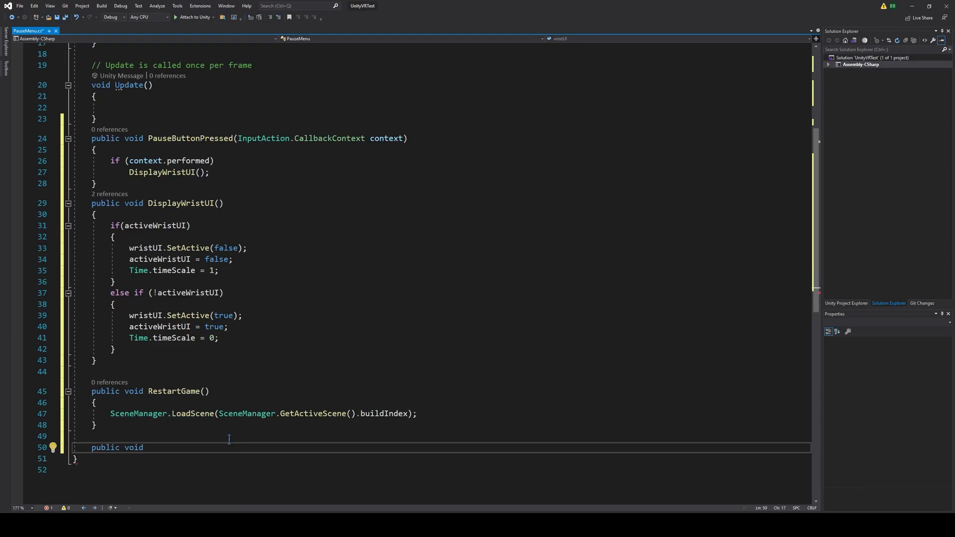
{"action": "type", "text": " ExitGame()"}
{"action": "key", "text": "Return"}
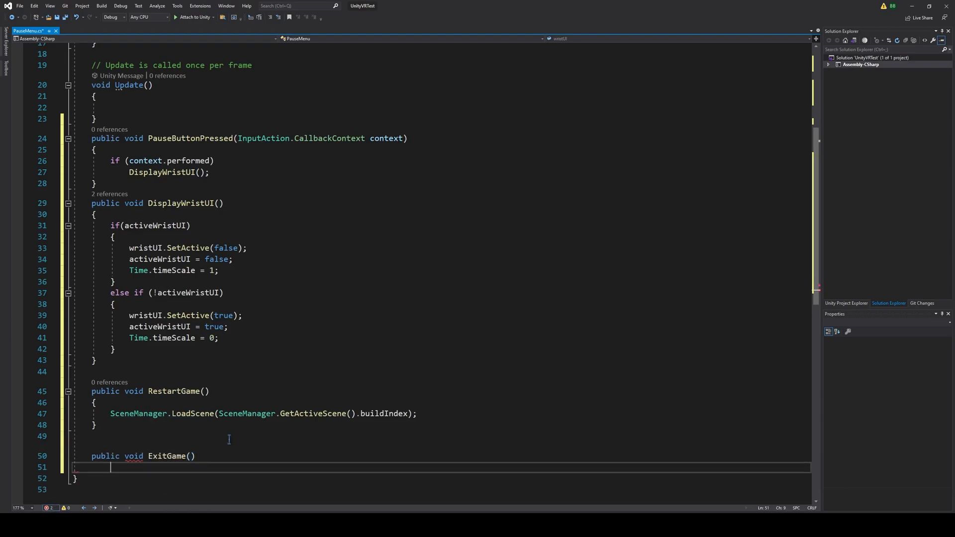
{"action": "type", "text": "{"}
{"action": "key", "text": "Return"}
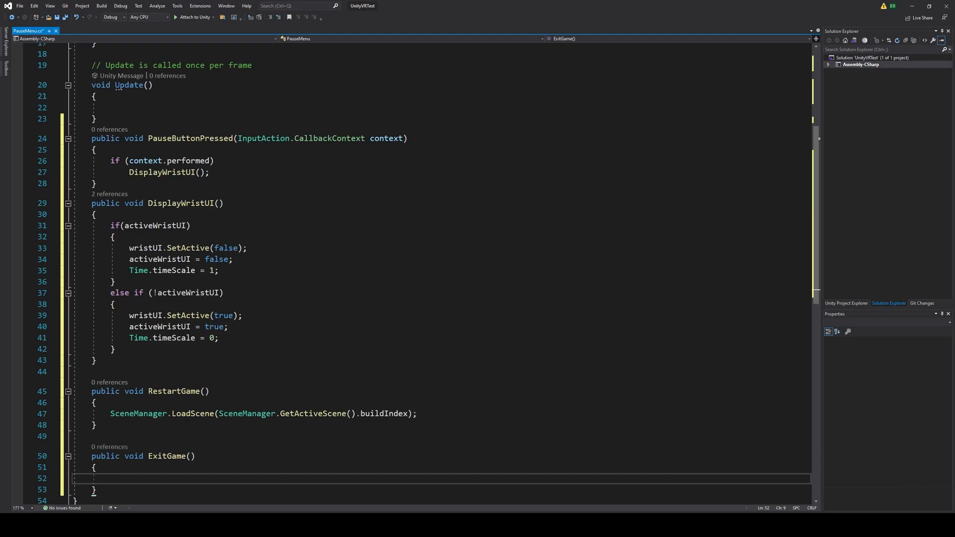
Make ExitGame close the application with Application.Quit();
{"action": "type", "text": "App"}
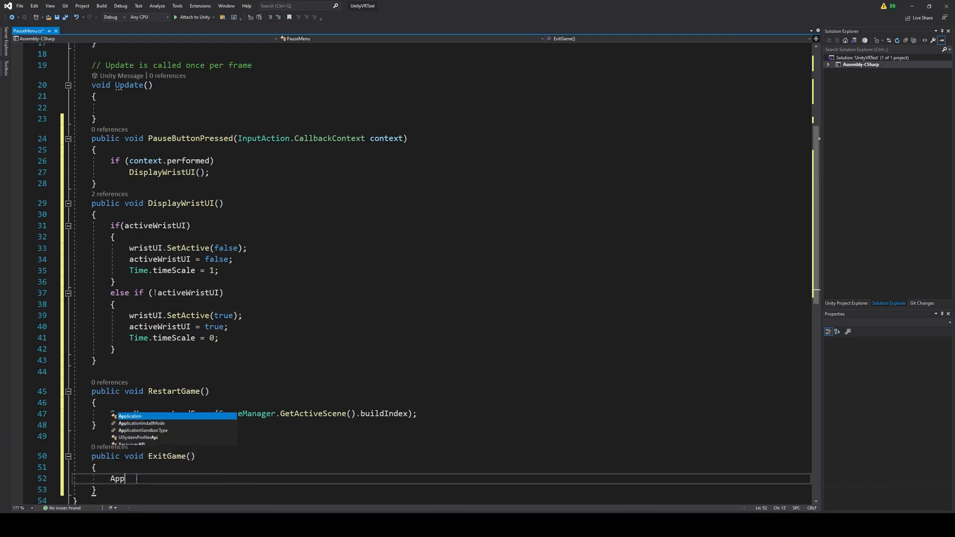
{"action": "type", "text": "lication.Quit();"}
{"action": "left_click", "coordinate": [322, 415]}
{"action": "scroll", "coordinate": [332, 323], "scroll_direction": "down", "scroll_amount": 3}
{"action": "left_click", "coordinate": [325, 352]}
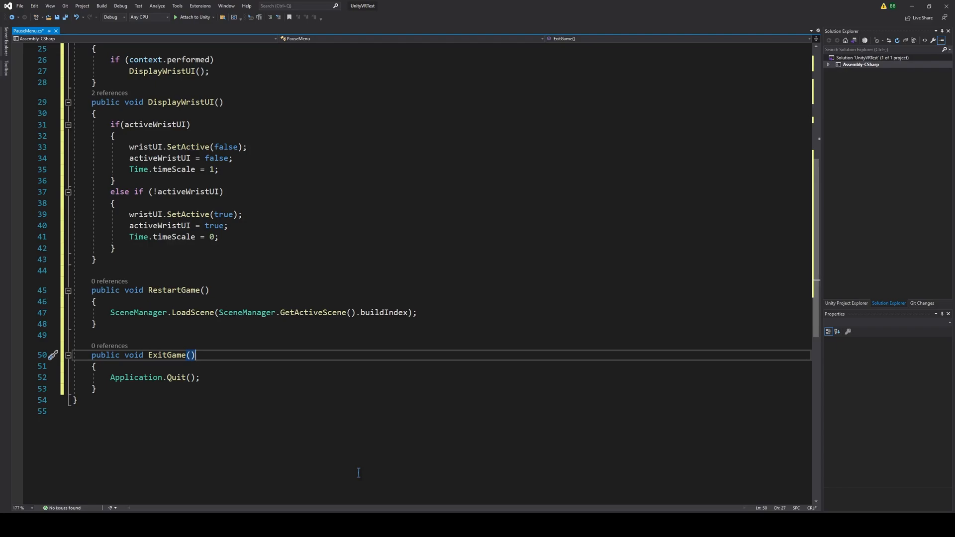
Delete the unused Update method and its comment between Start and PauseButtonPressed
{"action": "scroll", "coordinate": [444, 210], "scroll_direction": "up", "scroll_amount": 3}
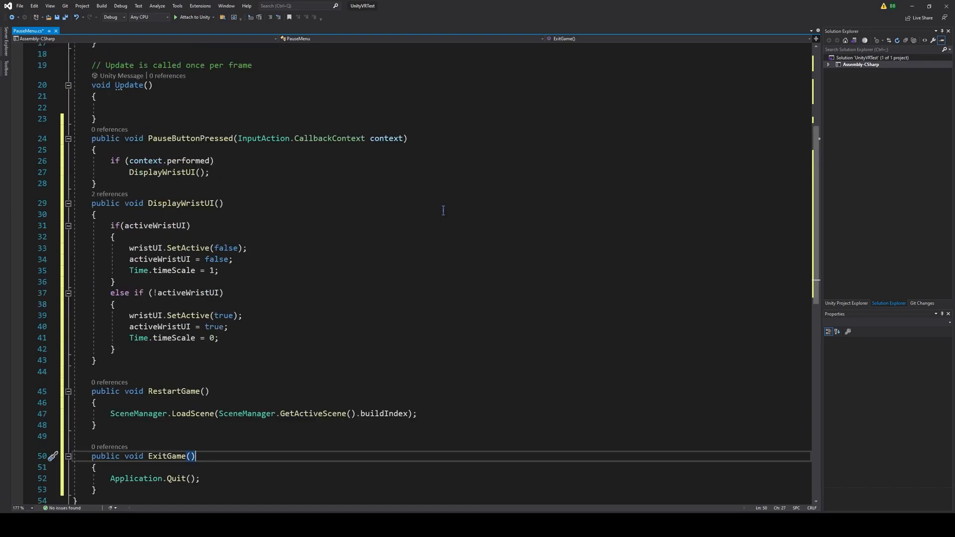
{"action": "scroll", "coordinate": [444, 210], "scroll_direction": "up", "scroll_amount": 2}
{"action": "left_click", "coordinate": [96, 185]}
{"action": "left_click_drag", "start_coordinate": [96, 185], "coordinate": [75, 122]}
{"action": "key", "text": "BackSpace"}
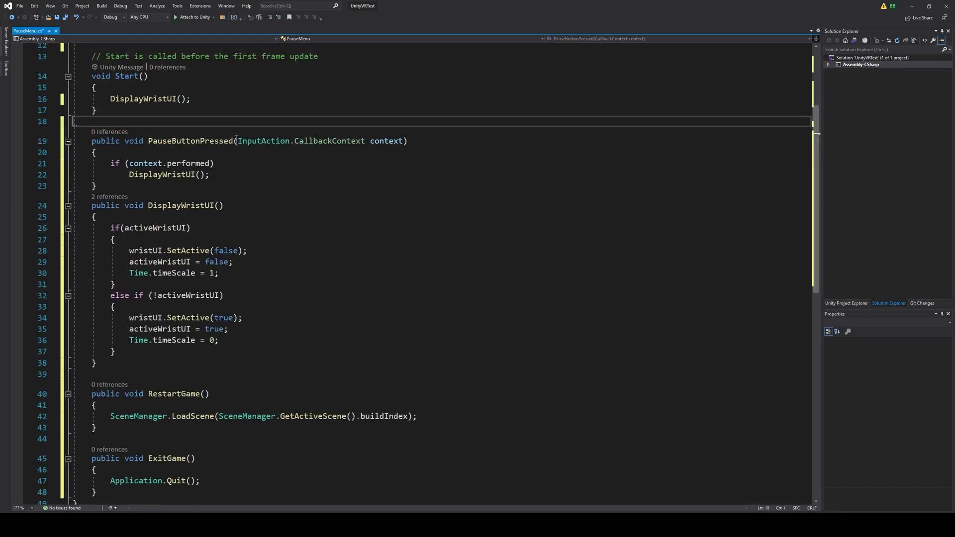
Save the PauseMenu script, switch to Unity and assign Canvas as Wrist UI on the LeftHand Controller's Pause Menu component
{"action": "scroll", "coordinate": [244, 144], "scroll_direction": "up", "scroll_amount": 2}
{"action": "scroll", "coordinate": [244, 144], "scroll_direction": "up", "scroll_amount": 2}
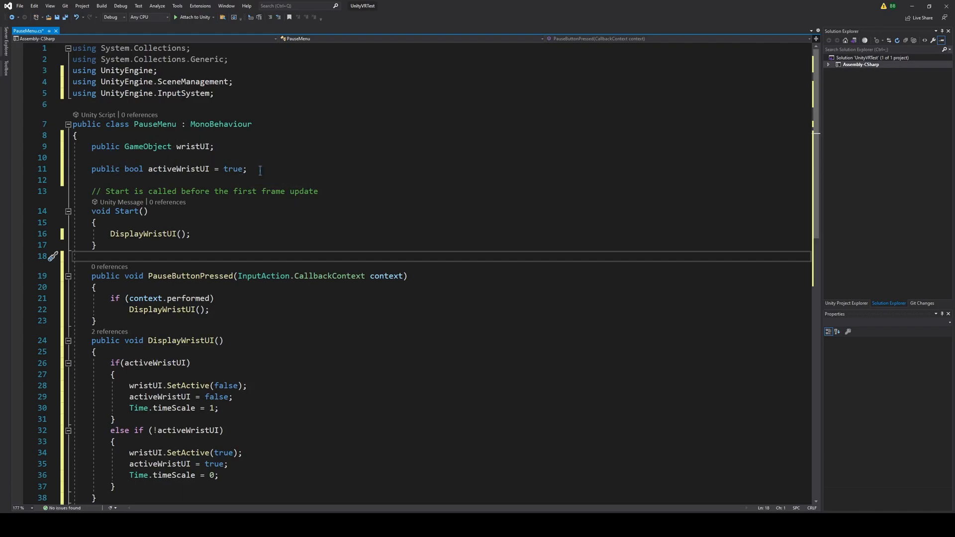
{"action": "scroll", "coordinate": [260, 170], "scroll_direction": "down", "scroll_amount": 3}
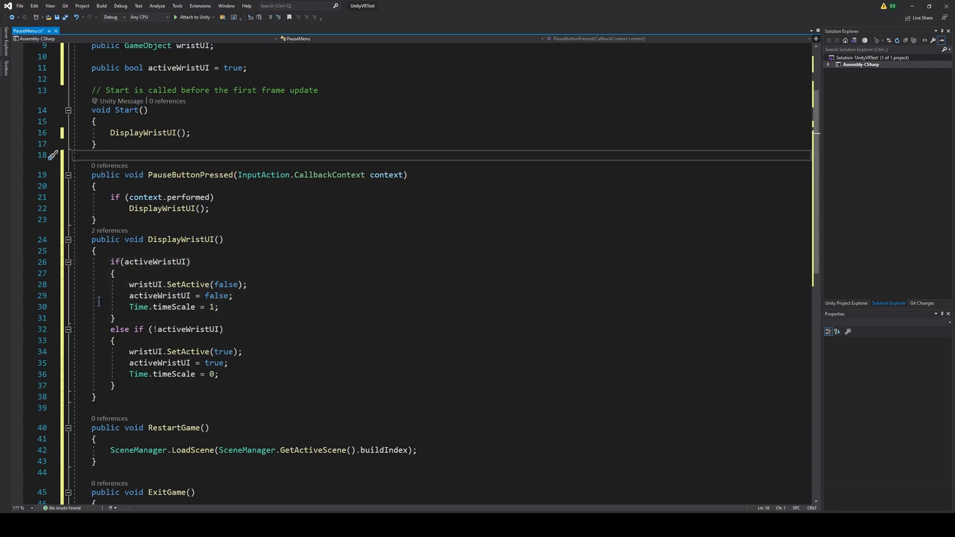
{"action": "scroll", "coordinate": [112, 296], "scroll_direction": "down", "scroll_amount": 1}
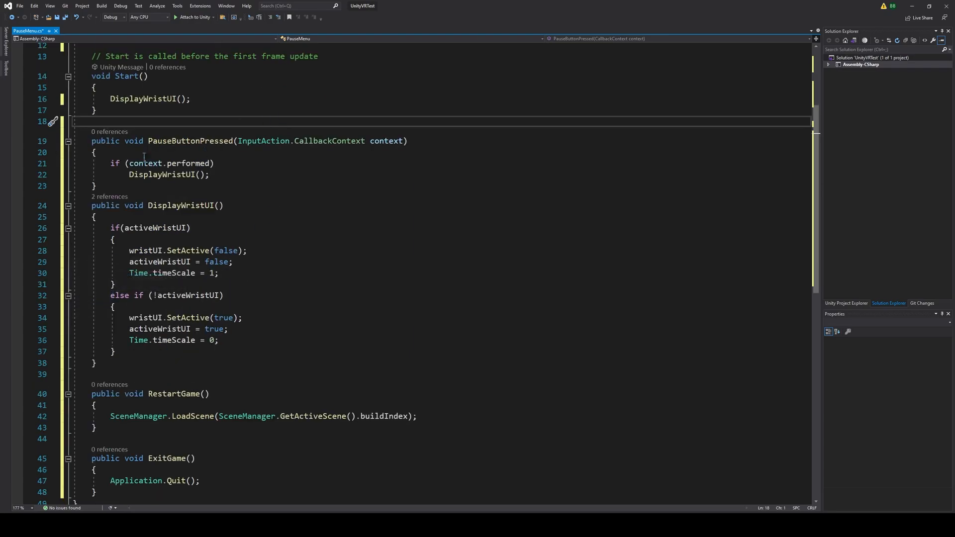
{"action": "scroll", "coordinate": [144, 157], "scroll_direction": "down", "scroll_amount": 1}
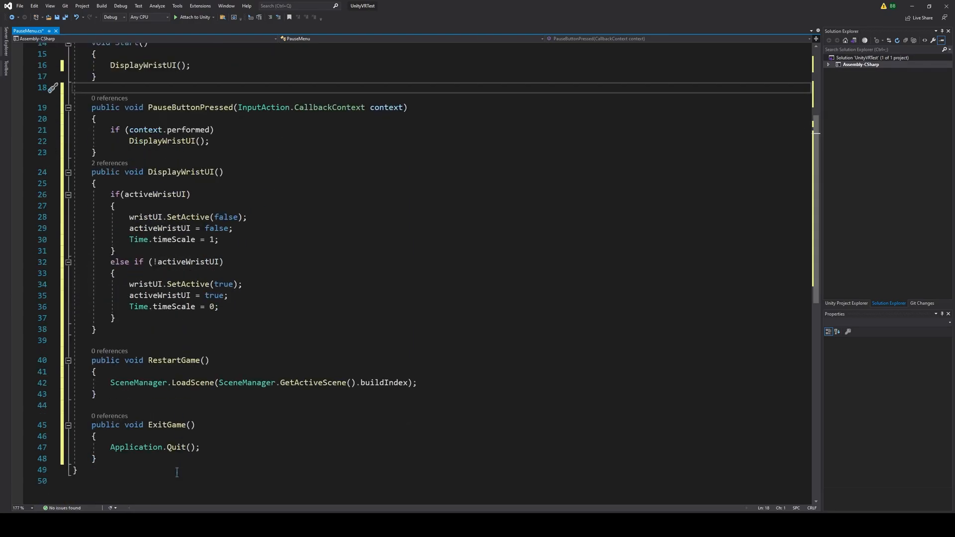
{"action": "left_click", "coordinate": [320, 346]}
{"action": "key", "text": "ctrl+s"}
{"action": "key", "text": "alt+Tab"}
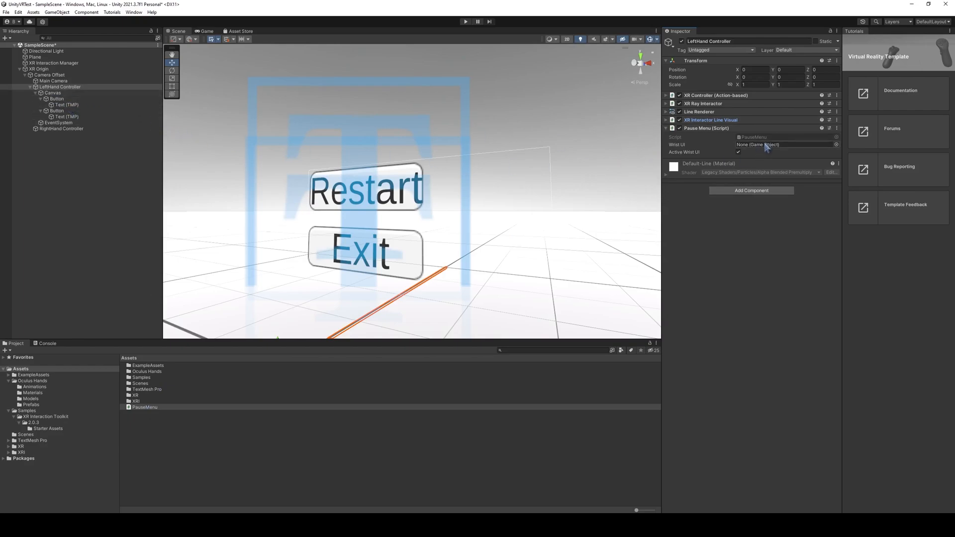
{"action": "left_click_drag", "start_coordinate": [54, 94], "coordinate": [735, 162]}
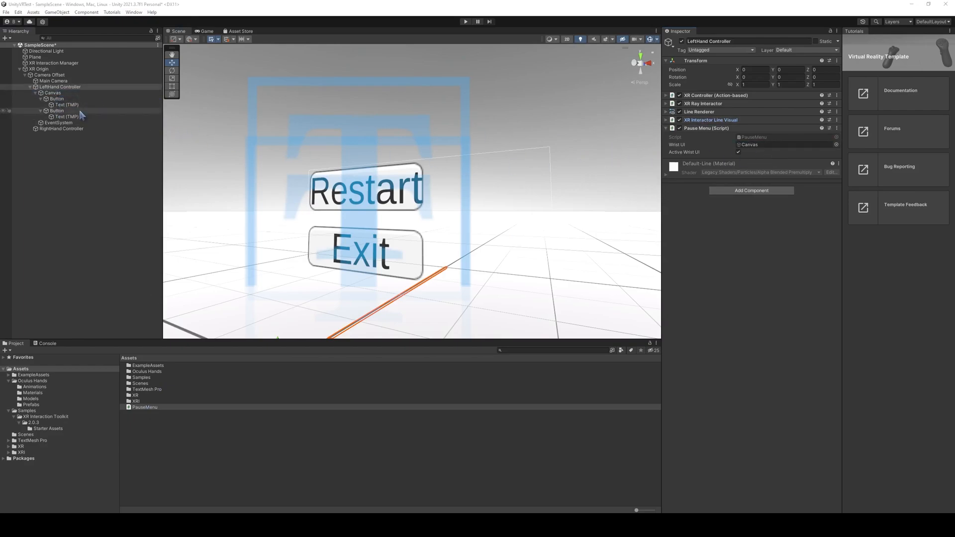
Add an On Click event to the Restart button that calls PauseMenu.RestartGame on LeftHand Controller
{"action": "left_click", "coordinate": [65, 99]}
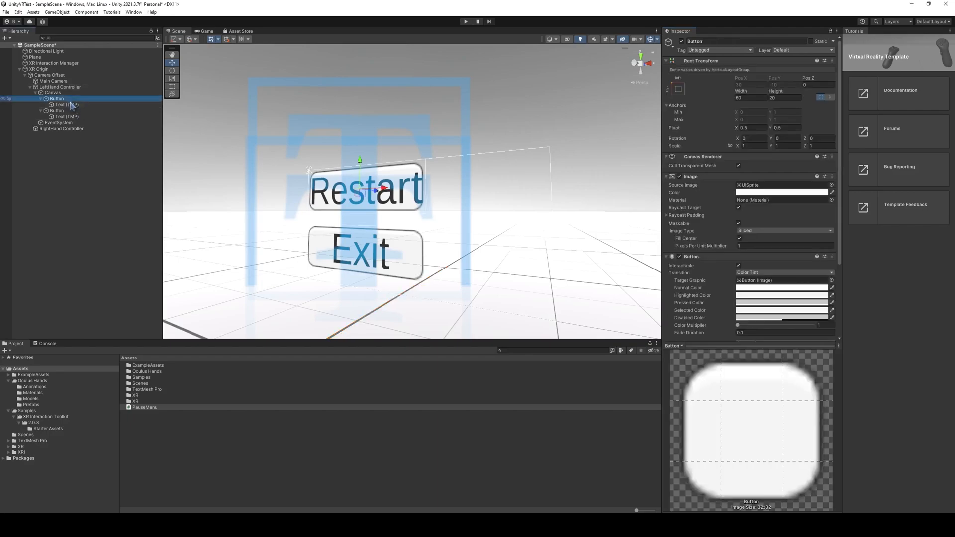
{"action": "left_click", "coordinate": [668, 256]}
{"action": "left_click", "coordinate": [667, 176]}
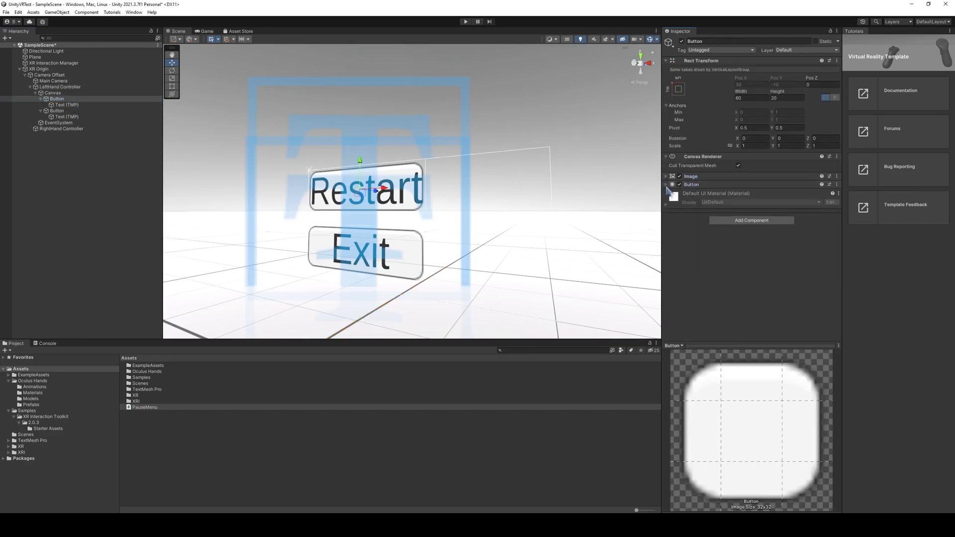
{"action": "left_click", "coordinate": [668, 185]}
{"action": "scroll", "coordinate": [745, 266], "scroll_direction": "down", "scroll_amount": 1}
{"action": "left_click", "coordinate": [816, 298]}
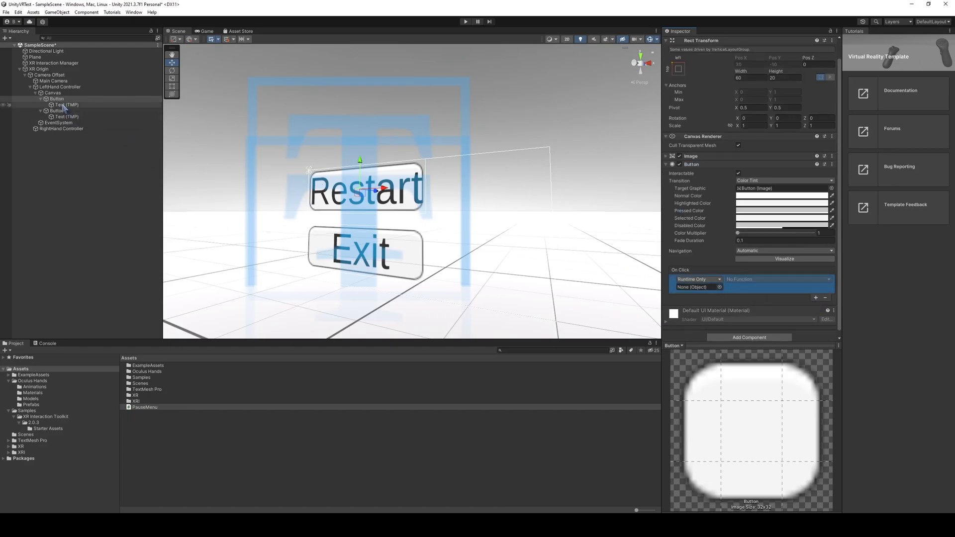
{"action": "left_click_drag", "start_coordinate": [62, 88], "coordinate": [692, 285]}
{"action": "left_click", "coordinate": [771, 280]}
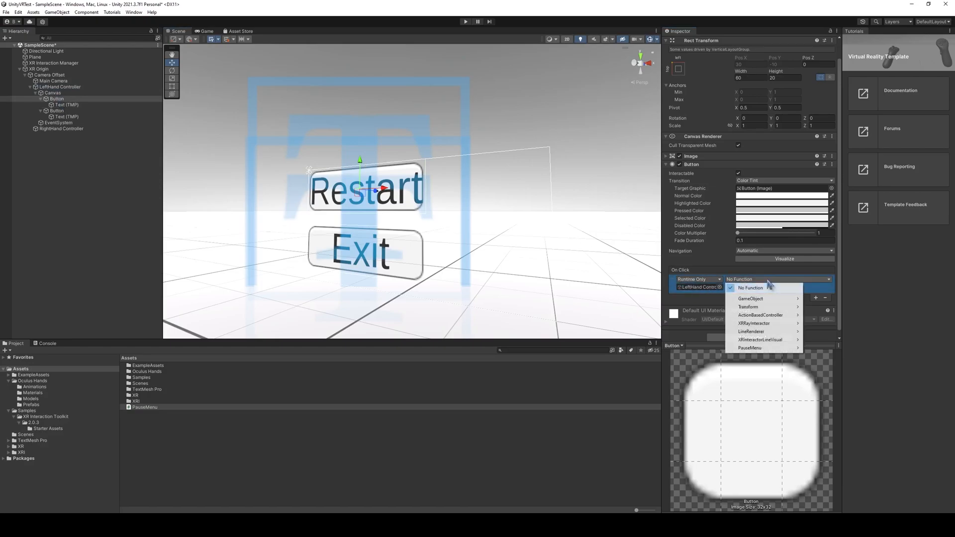
{"action": "mouse_move", "coordinate": [765, 351]}
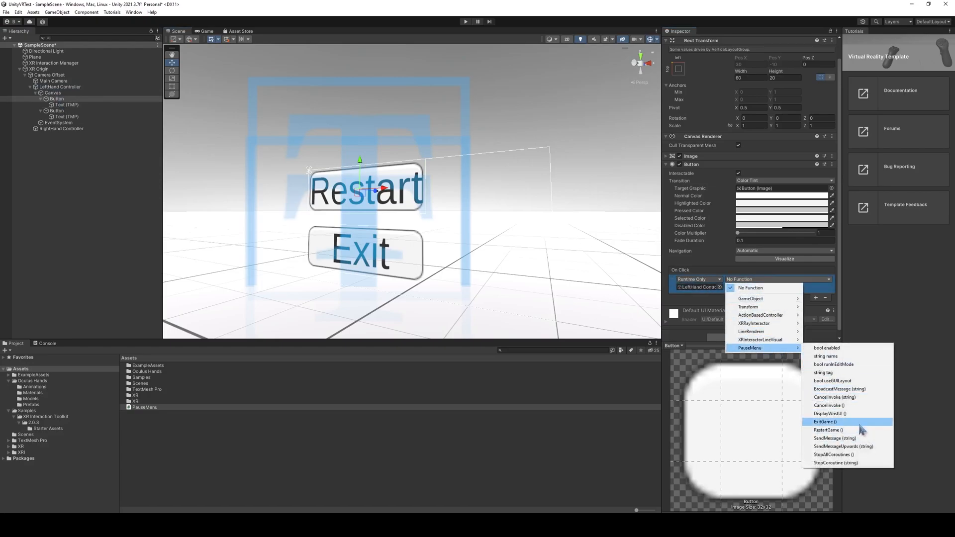
{"action": "left_click", "coordinate": [836, 430]}
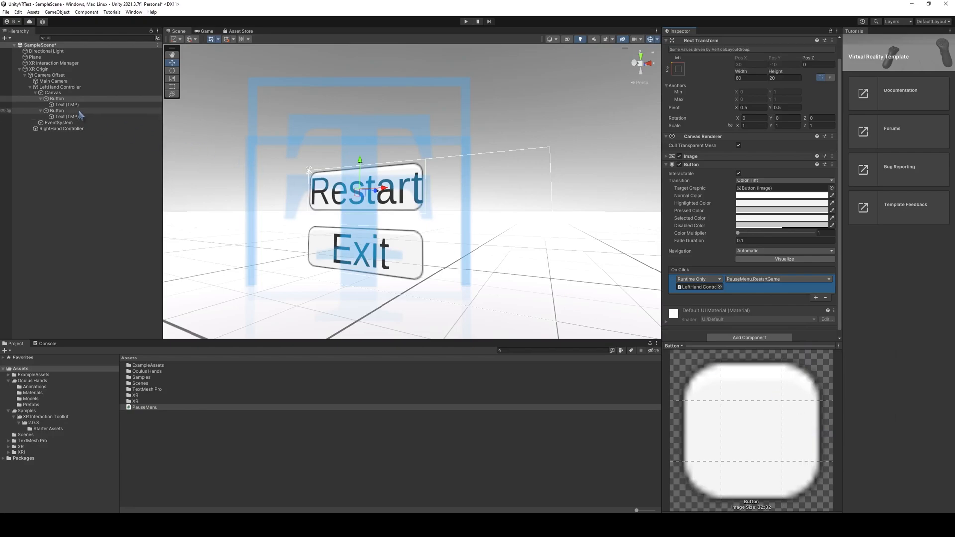
Add an On Click event to the Exit button that calls PauseMenu.ExitGame on LeftHand Controller
{"action": "left_click", "coordinate": [66, 111]}
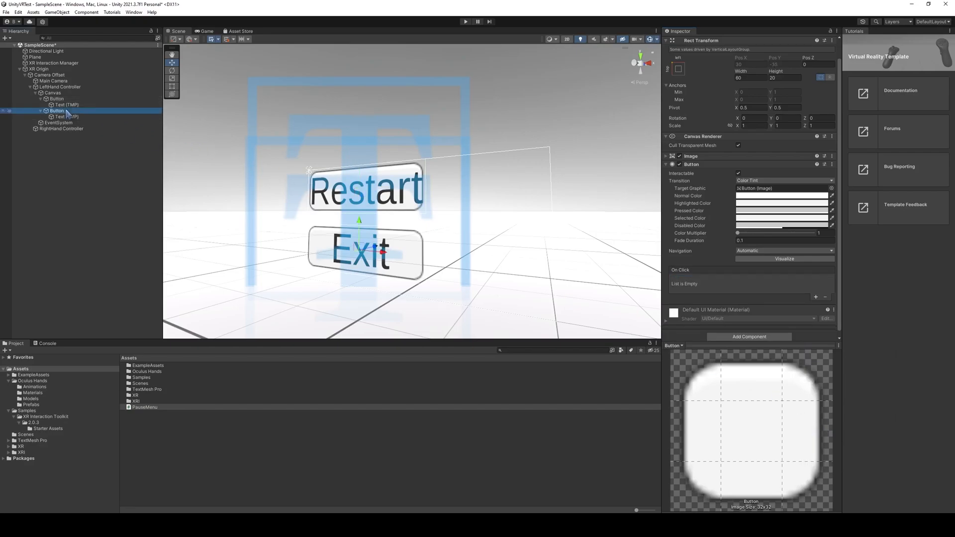
{"action": "left_click", "coordinate": [816, 297]}
{"action": "left_click_drag", "start_coordinate": [60, 86], "coordinate": [698, 287]}
{"action": "left_click", "coordinate": [771, 281]}
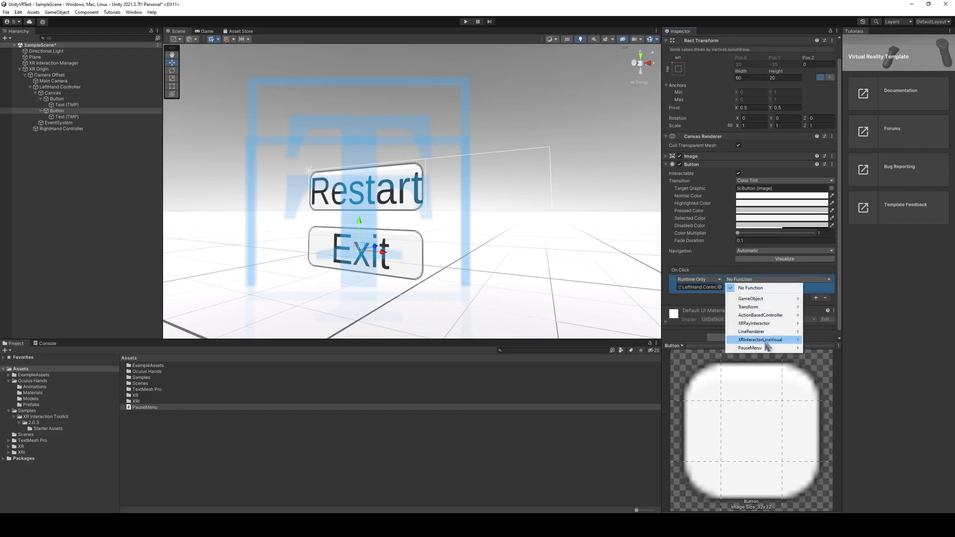
{"action": "mouse_move", "coordinate": [762, 348]}
{"action": "left_click", "coordinate": [838, 422]}
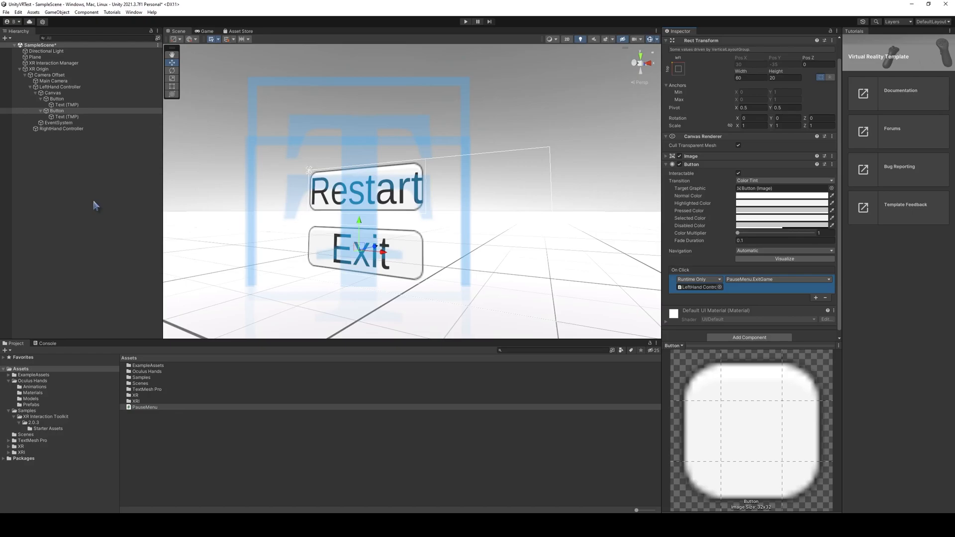
{"action": "left_click", "coordinate": [447, 172]}
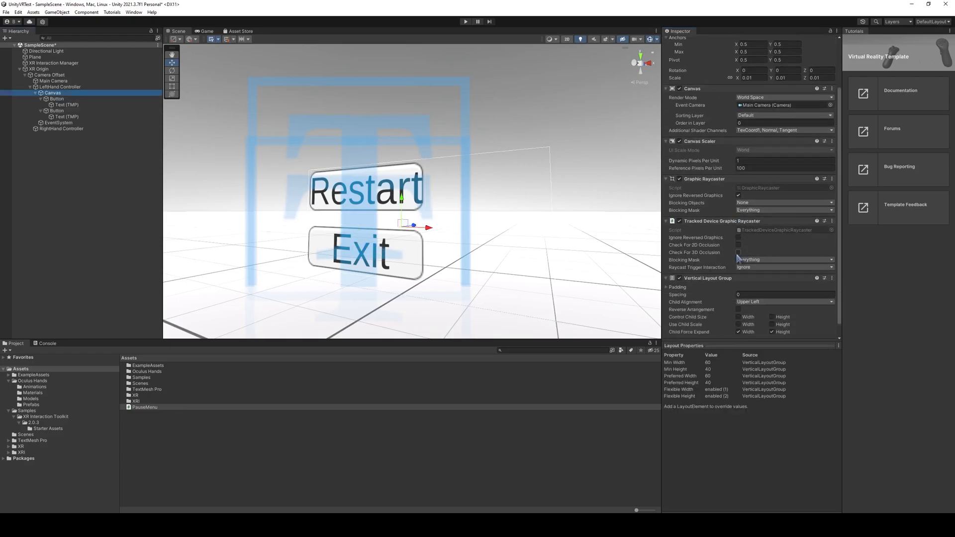
Create an Input Actions asset named Custom Input Actions in the Starter Assets folder and open it for editing
{"action": "left_click", "coordinate": [72, 87]}
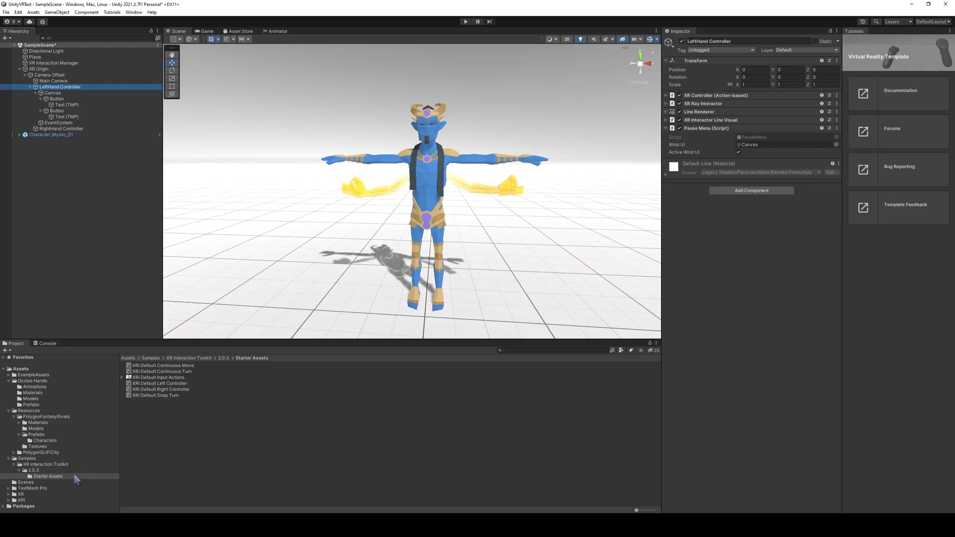
{"action": "right_click", "coordinate": [163, 413]}
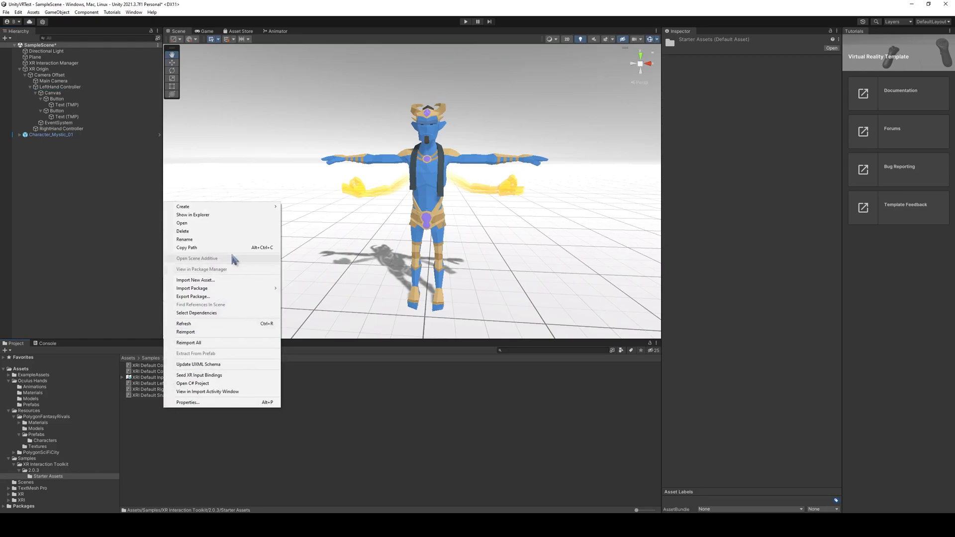
{"action": "mouse_move", "coordinate": [273, 206]}
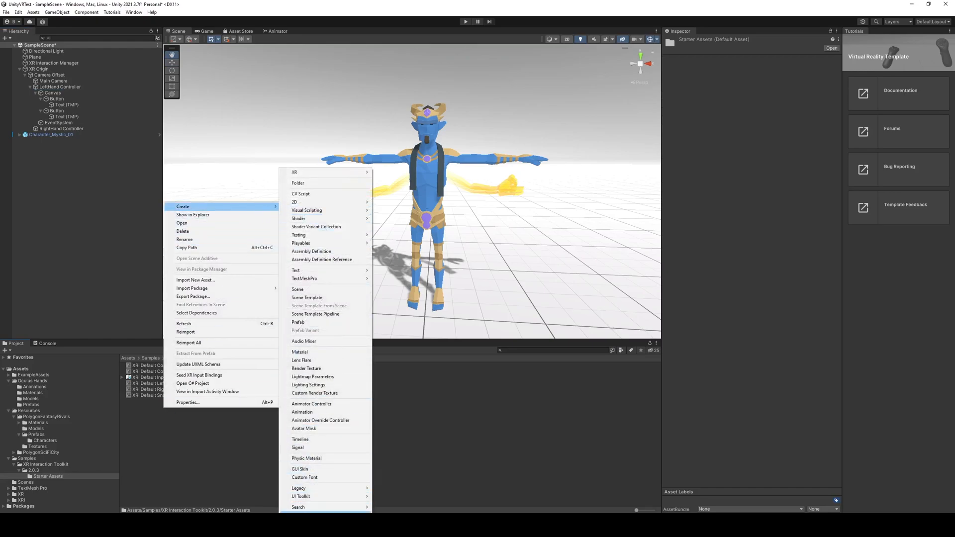
{"action": "left_click", "coordinate": [309, 532]}
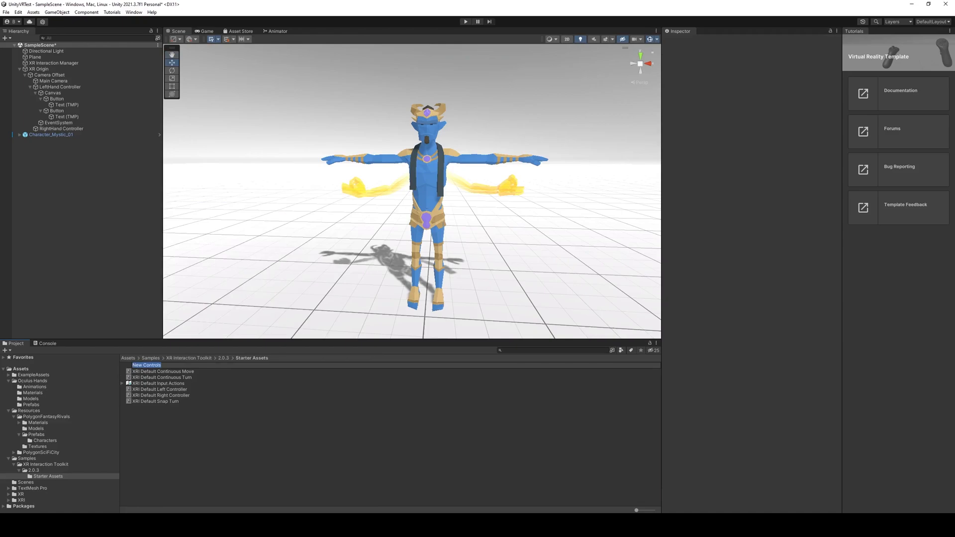
{"action": "type", "text": "Custom Input Actions"}
{"action": "key", "text": "Return"}
{"action": "key", "text": "Return"}
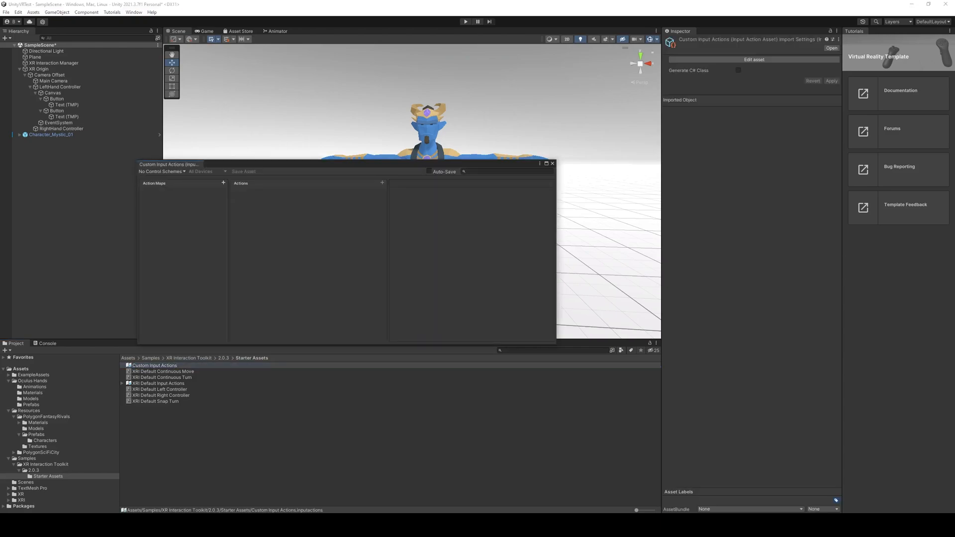
Turn on Auto-Save for Custom Input Actions and add an action map named Menu
{"action": "left_click", "coordinate": [430, 173]}
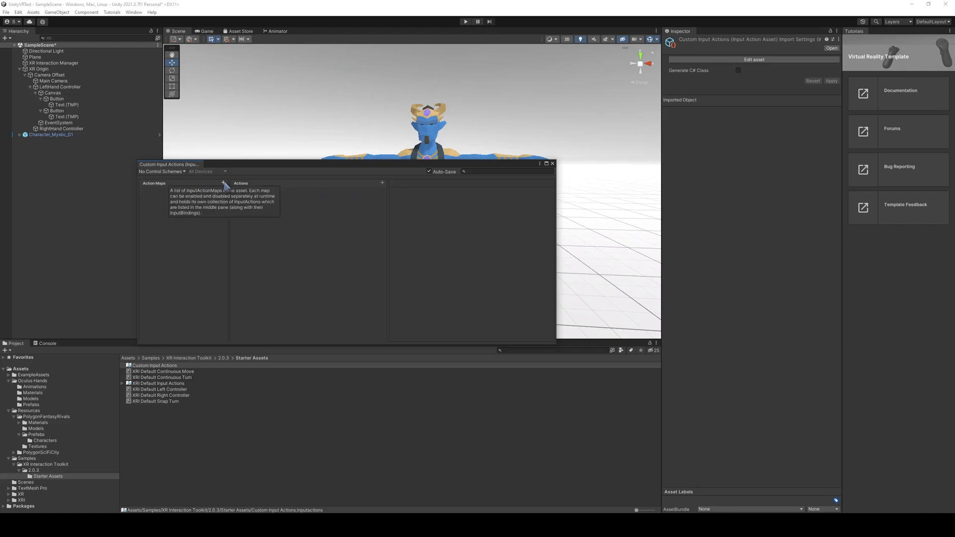
{"action": "left_click", "coordinate": [224, 184]}
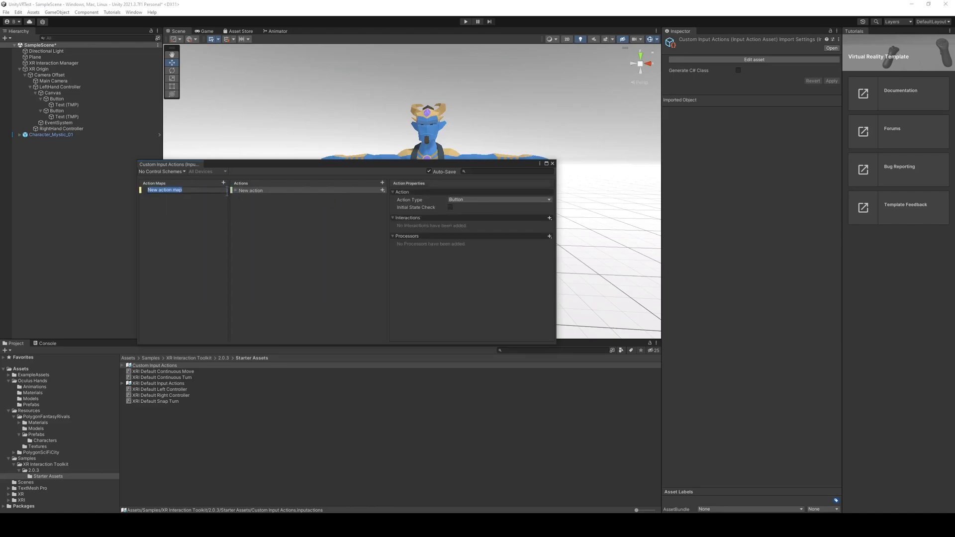
{"action": "type", "text": "Menu"}
{"action": "key", "text": "Return"}
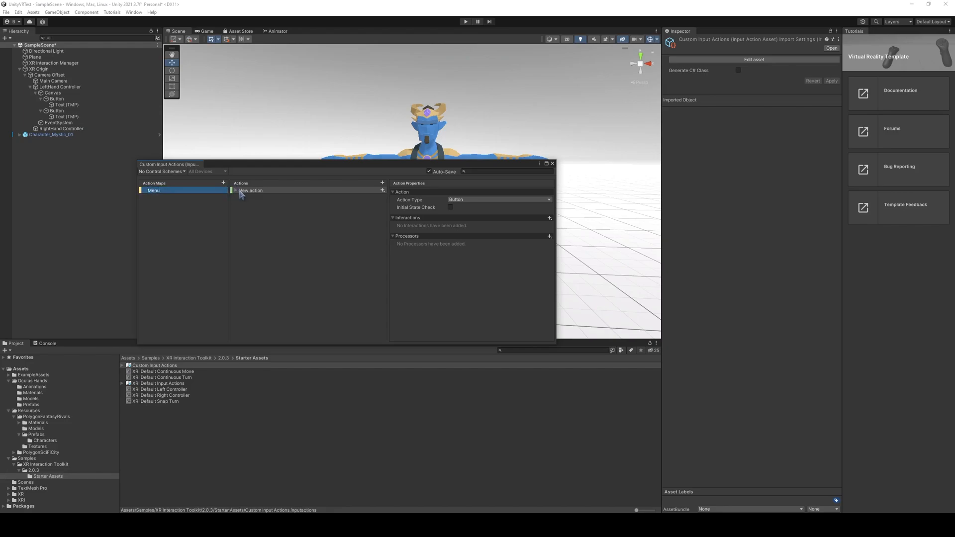
Rename the new action in the Menu action map to MenuPressed
{"action": "double_click", "coordinate": [251, 191]}
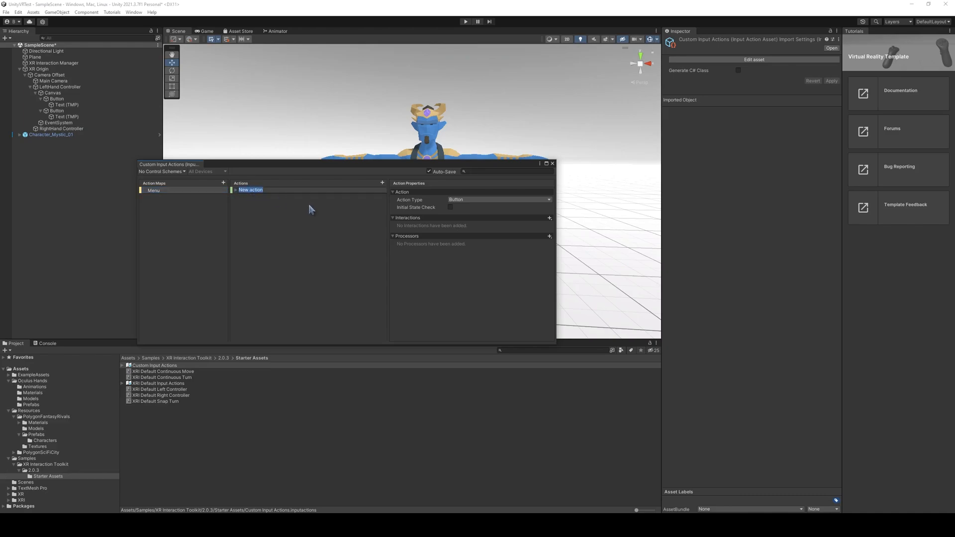
{"action": "type", "text": "MenuPressed"}
{"action": "key", "text": "Return"}
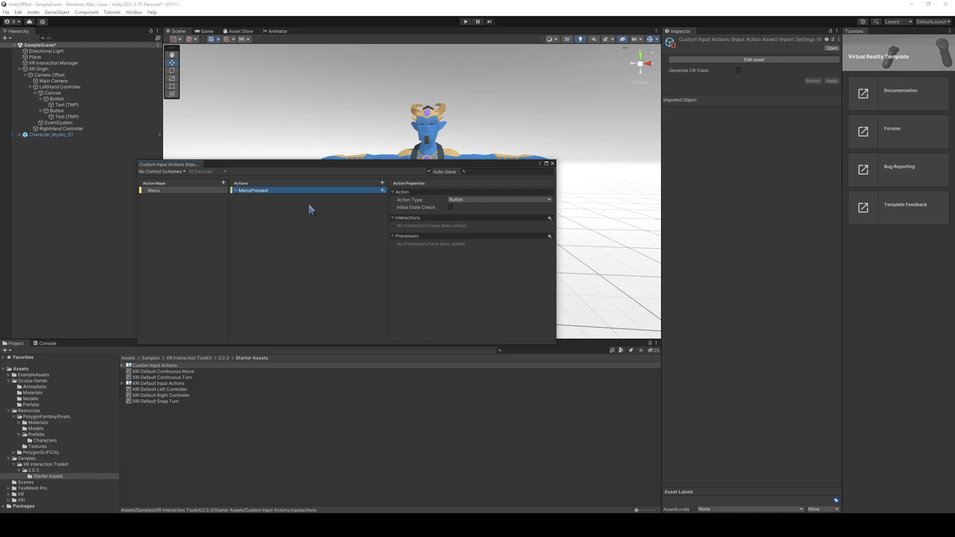
Bind the MenuPressed action to start on the Oculus Touch Controller and close the Custom Input Actions editor
{"action": "left_click", "coordinate": [237, 191]}
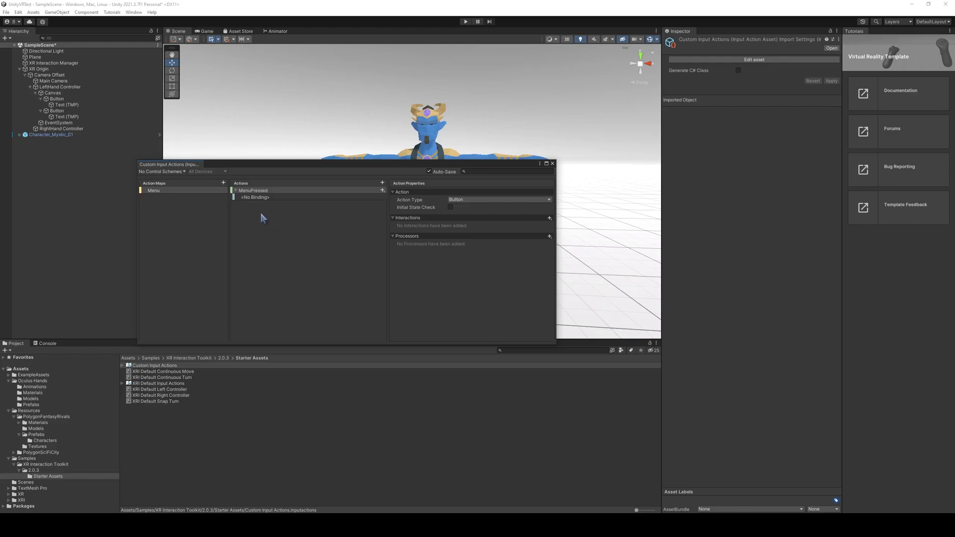
{"action": "left_click", "coordinate": [277, 198]}
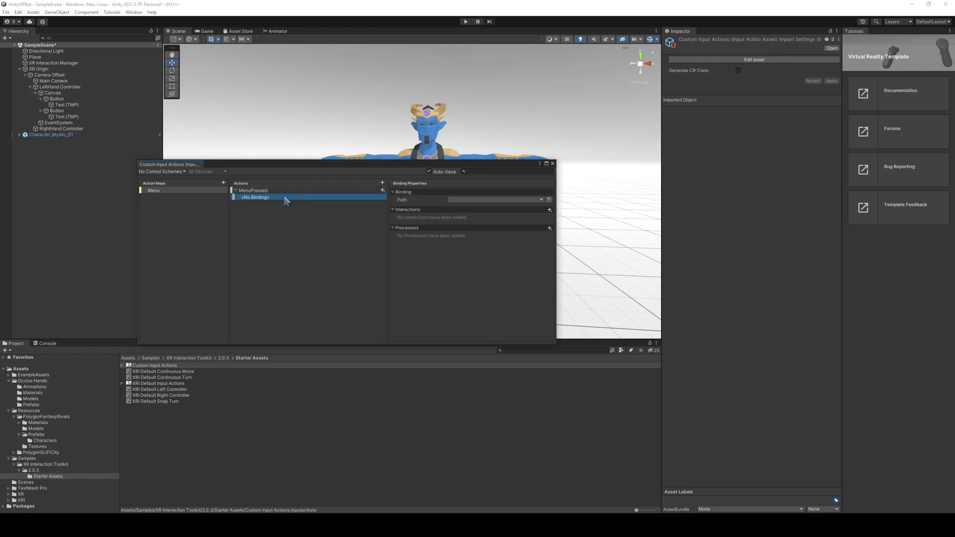
{"action": "left_click", "coordinate": [467, 200]}
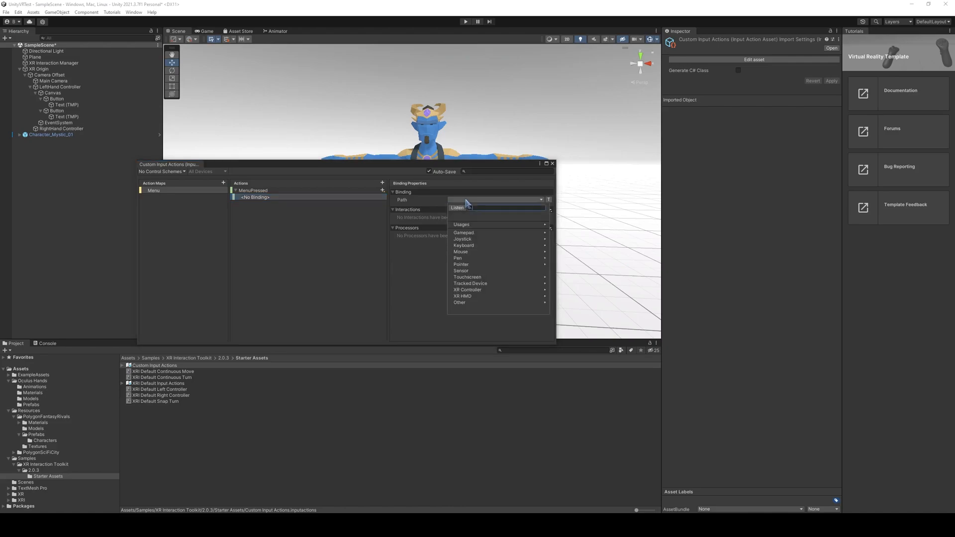
{"action": "left_click", "coordinate": [495, 291]}
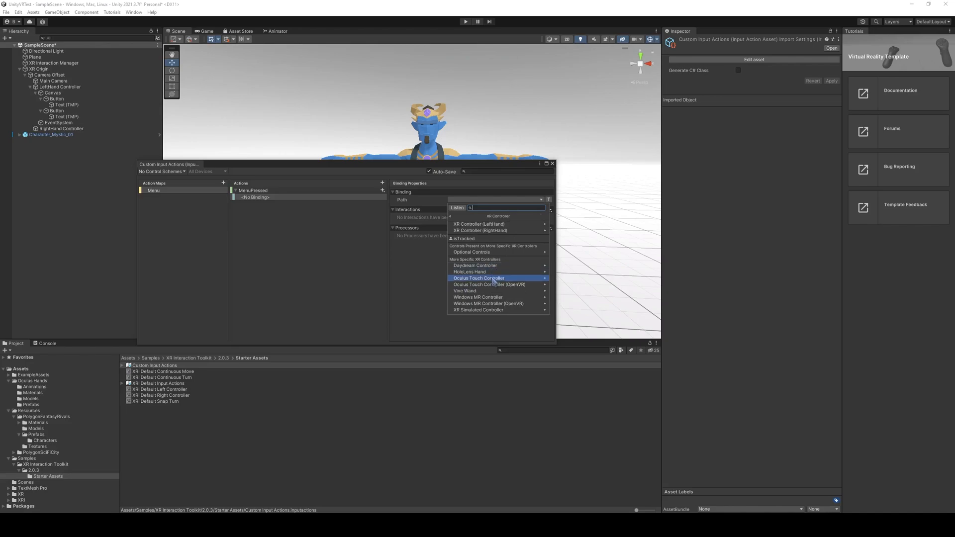
{"action": "left_click", "coordinate": [494, 279]}
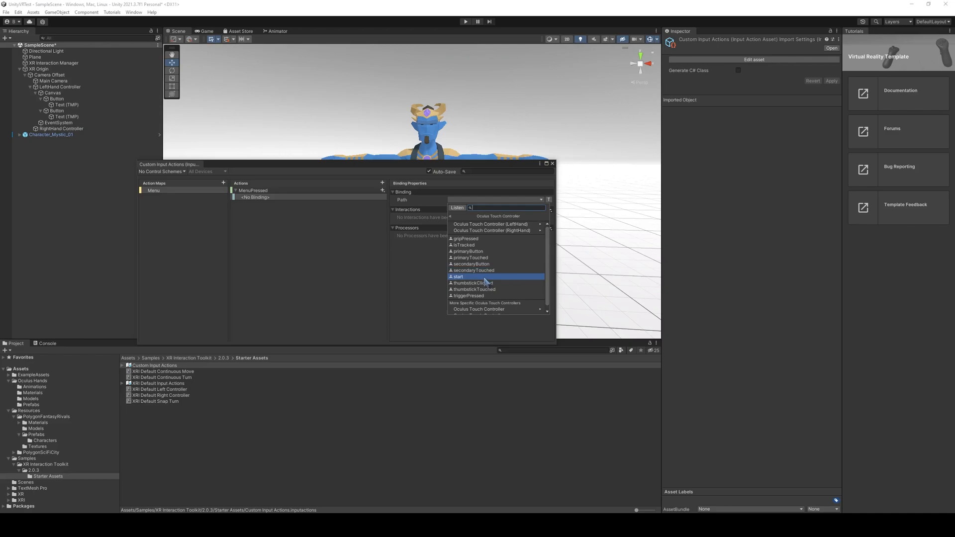
{"action": "left_click", "coordinate": [485, 278]}
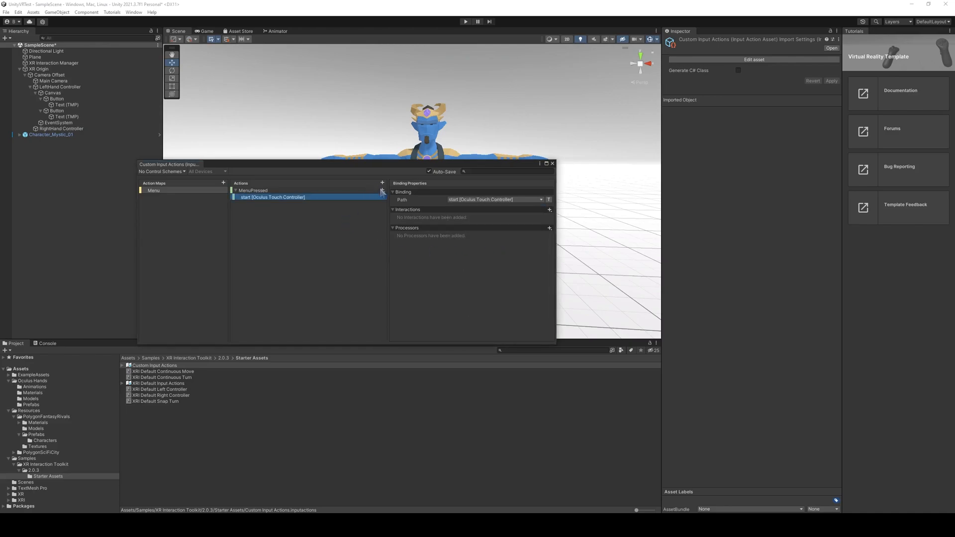
{"action": "left_click", "coordinate": [461, 200]}
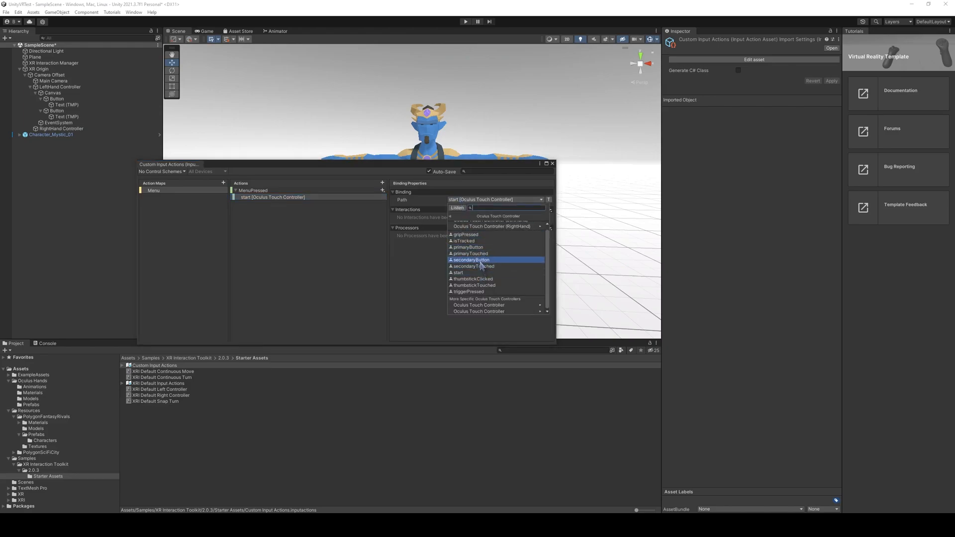
{"action": "left_click", "coordinate": [338, 263]}
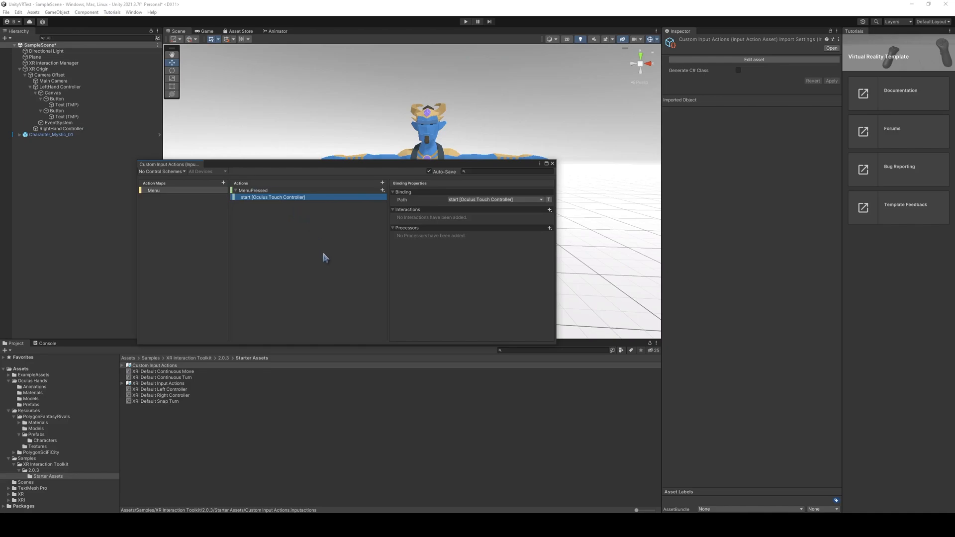
{"action": "middle_click", "coordinate": [187, 165]}
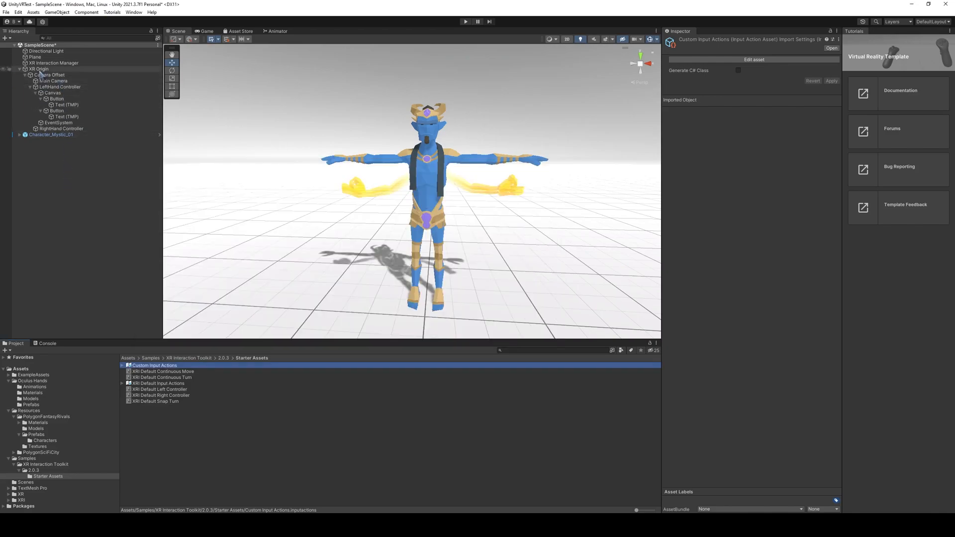
Add a Player Input component to XR Origin with Custom Input Actions as its actions and Invoke Unity Events as its behavior
{"action": "left_click", "coordinate": [40, 70]}
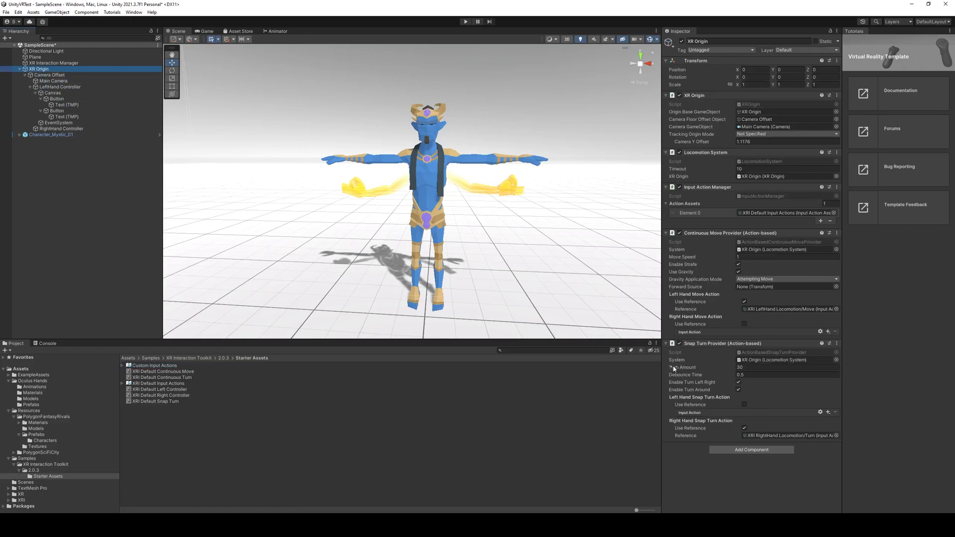
{"action": "left_click", "coordinate": [747, 448]}
{"action": "left_click", "coordinate": [742, 429]}
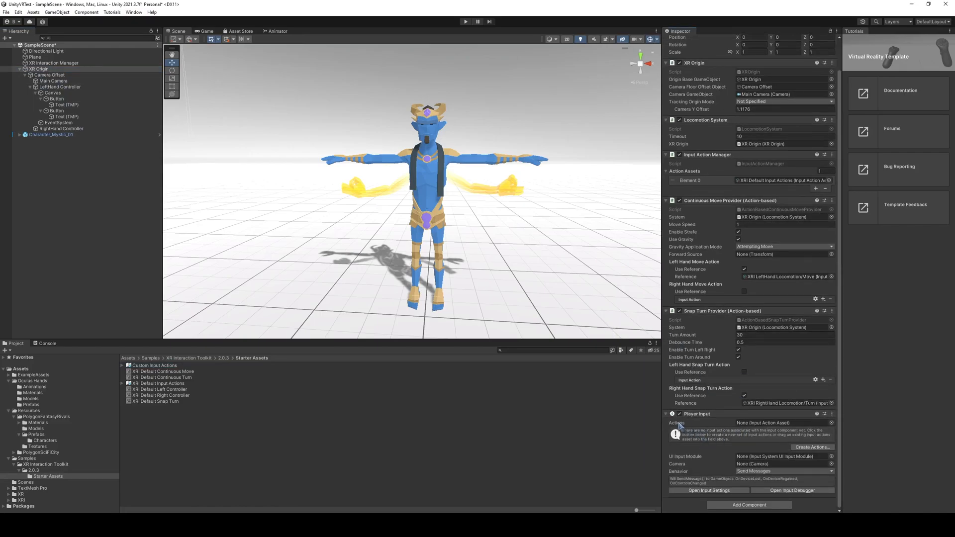
{"action": "left_click", "coordinate": [832, 423]}
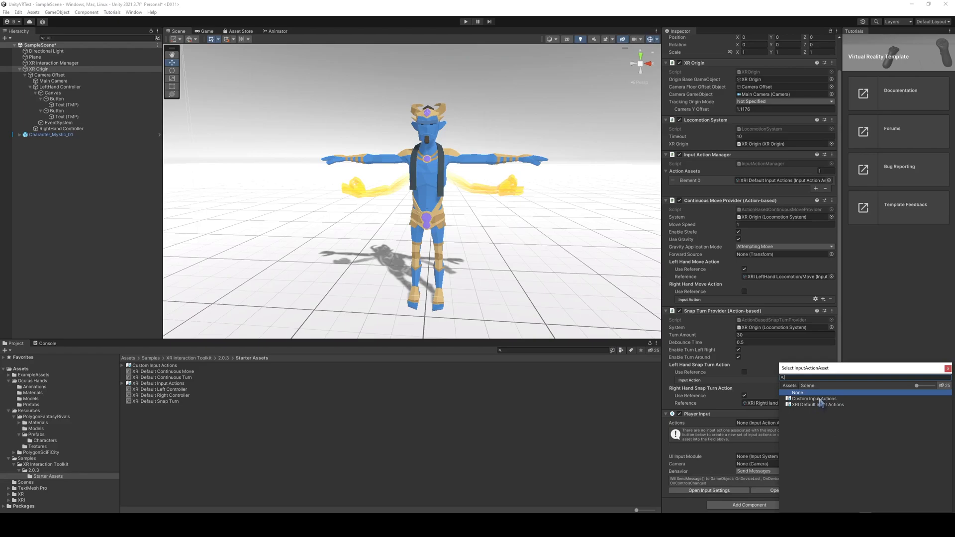
{"action": "double_click", "coordinate": [819, 399]}
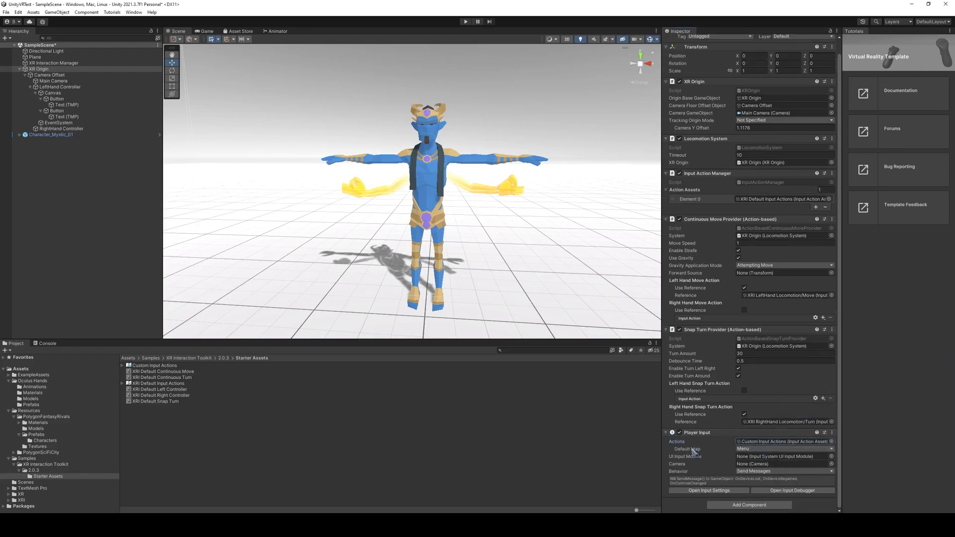
{"action": "left_click", "coordinate": [768, 471]}
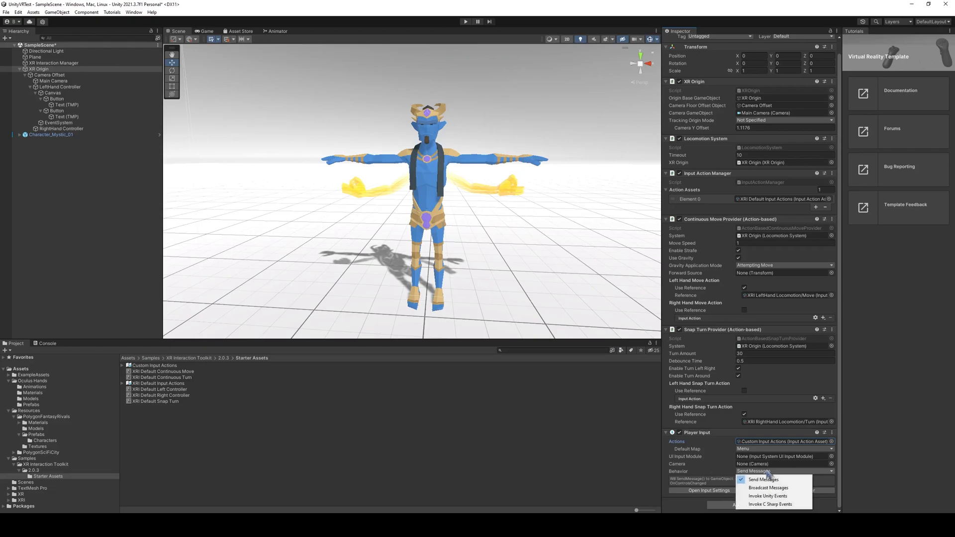
{"action": "left_click", "coordinate": [770, 497]}
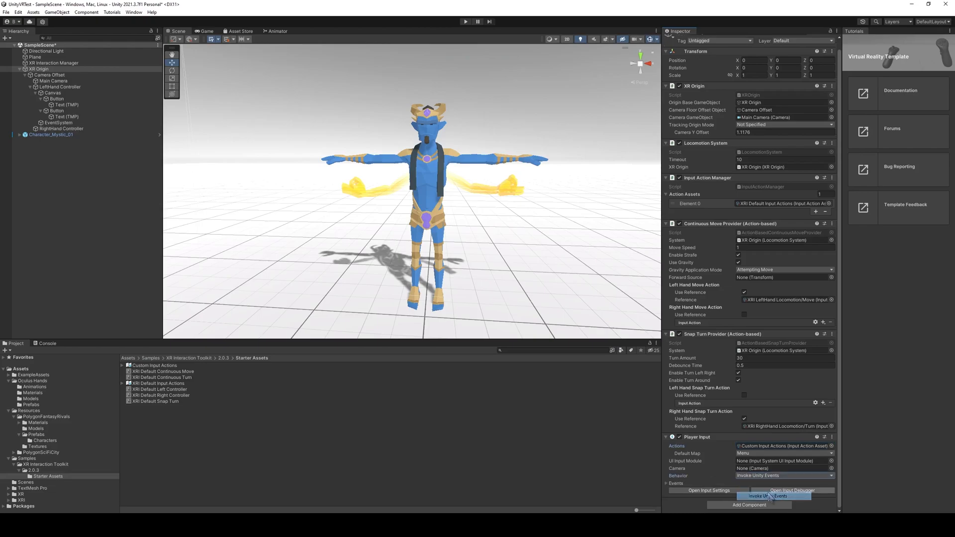
Add a listener to the Player Input's MenuPressed event that calls PauseMenu.PauseButtonPressed on LeftHand Controller, and collapse the events
{"action": "left_click", "coordinate": [668, 484]}
{"action": "scroll", "coordinate": [692, 420], "scroll_direction": "down", "scroll_amount": 4}
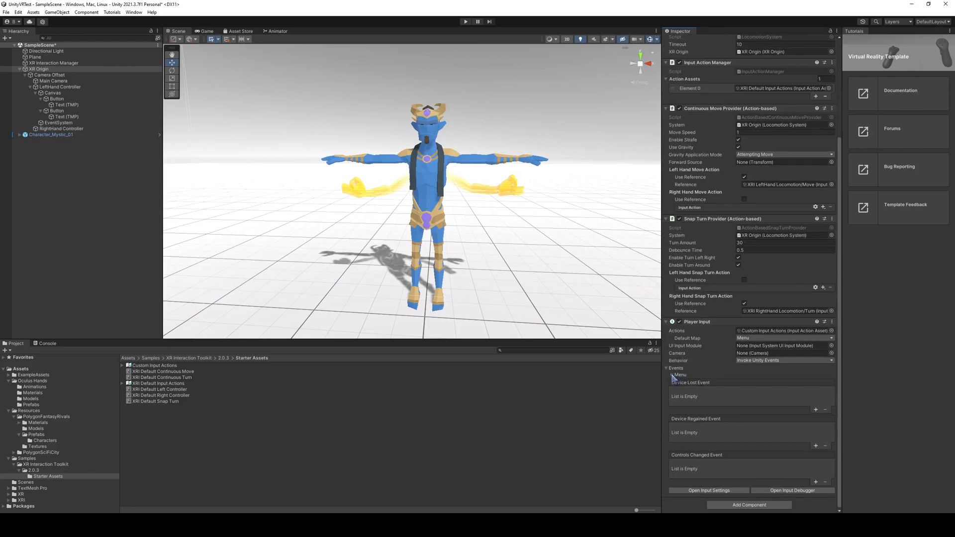
{"action": "scroll", "coordinate": [672, 376], "scroll_direction": "up", "scroll_amount": 1}
{"action": "left_click", "coordinate": [672, 410]}
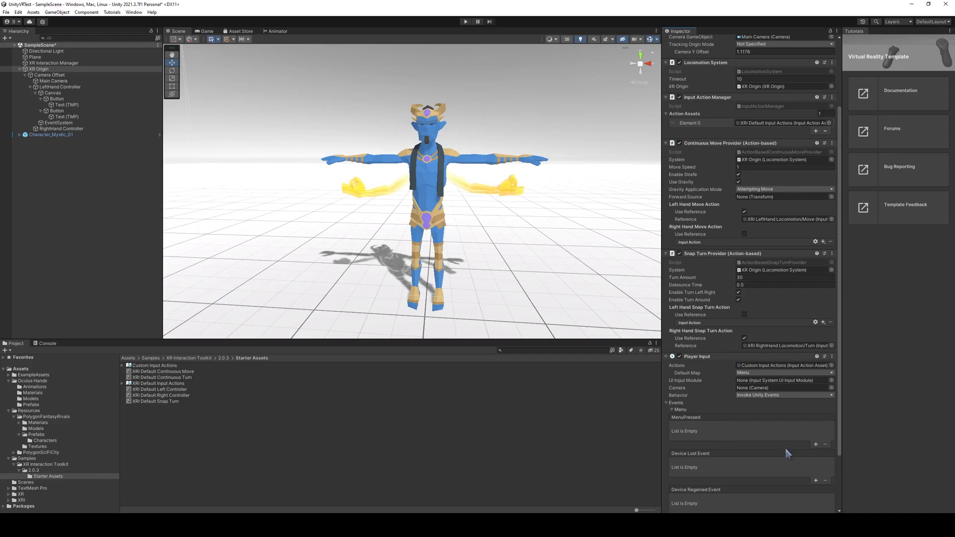
{"action": "left_click", "coordinate": [816, 445]}
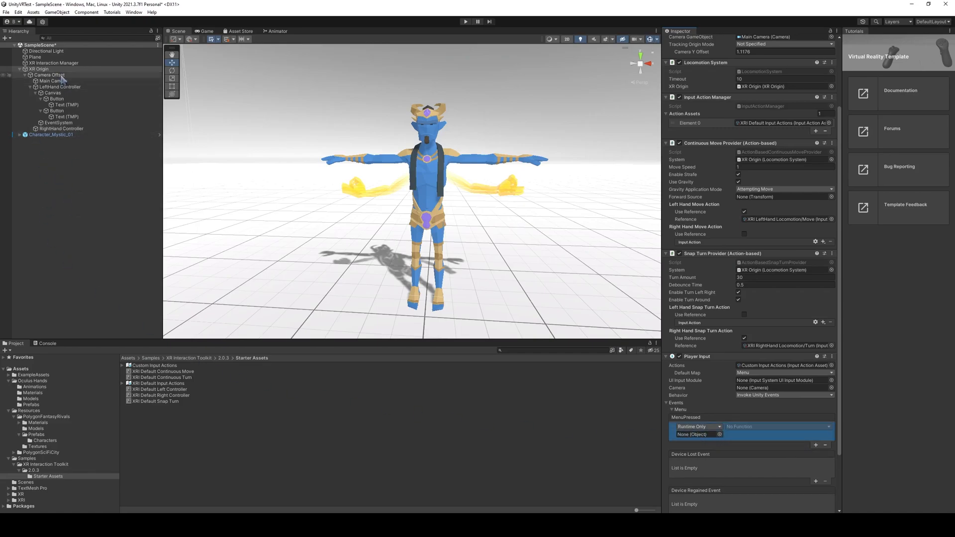
{"action": "left_click_drag", "start_coordinate": [61, 88], "coordinate": [699, 433]}
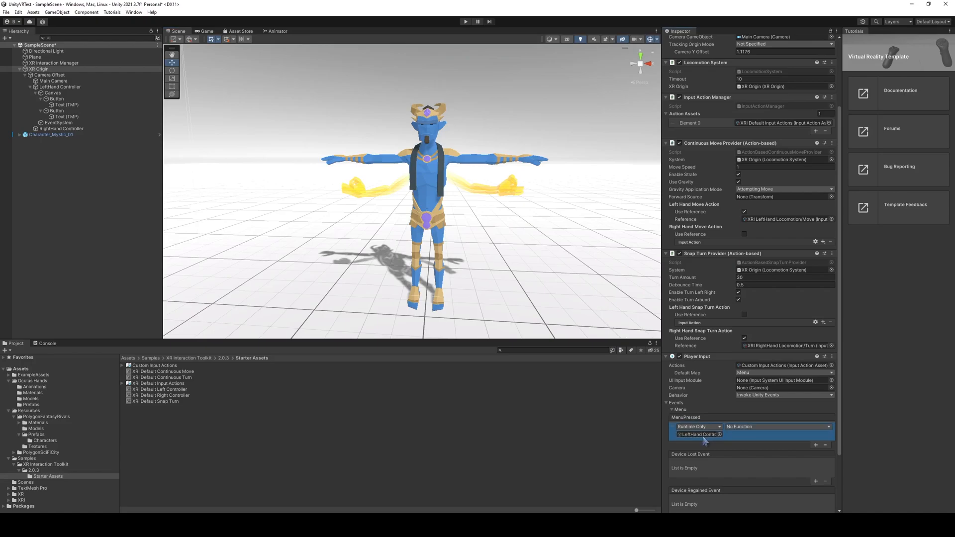
{"action": "left_click", "coordinate": [756, 428]}
{"action": "mouse_move", "coordinate": [766, 496]}
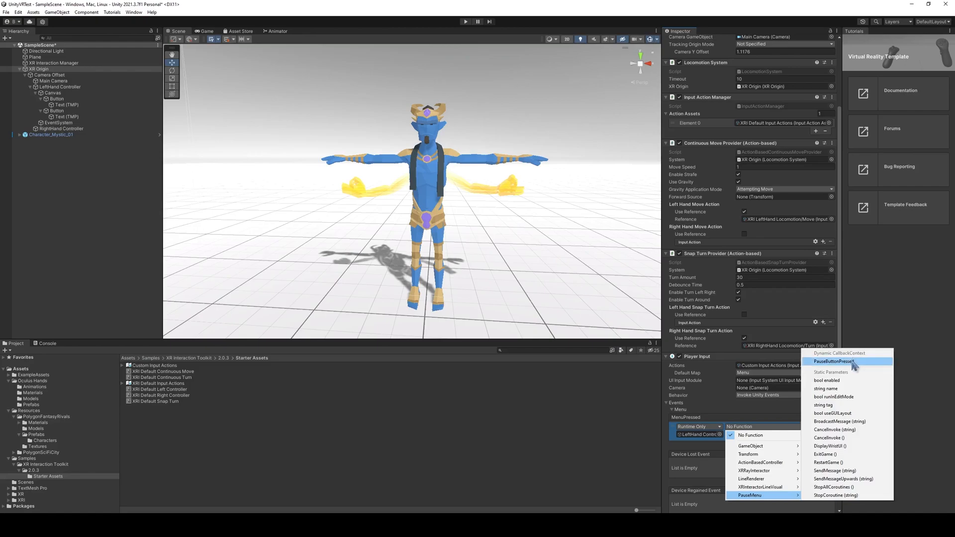
{"action": "left_click", "coordinate": [855, 366]}
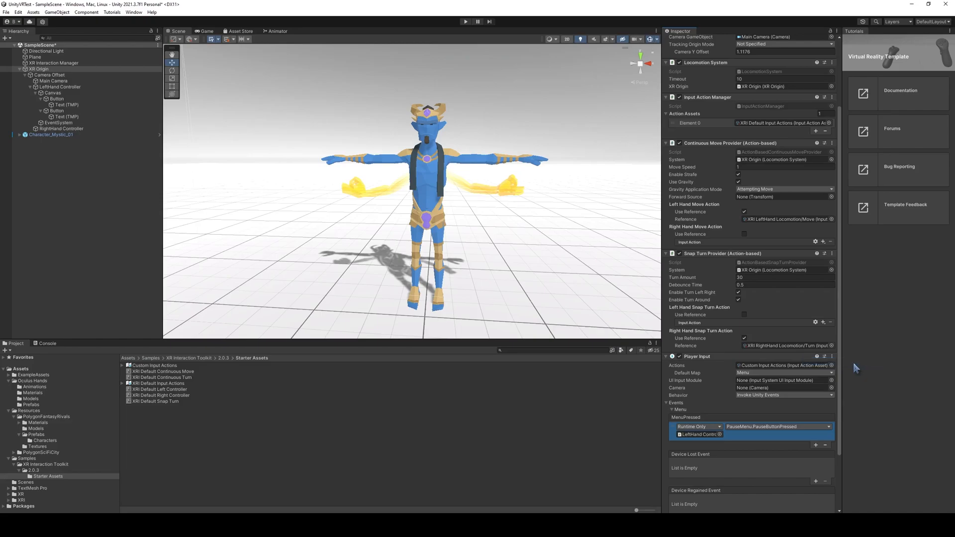
{"action": "left_click", "coordinate": [761, 409]}
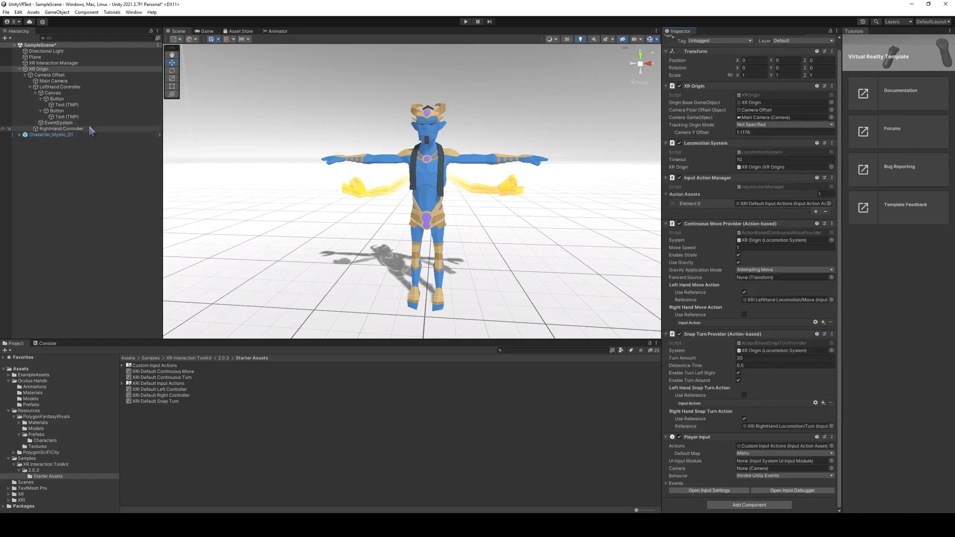